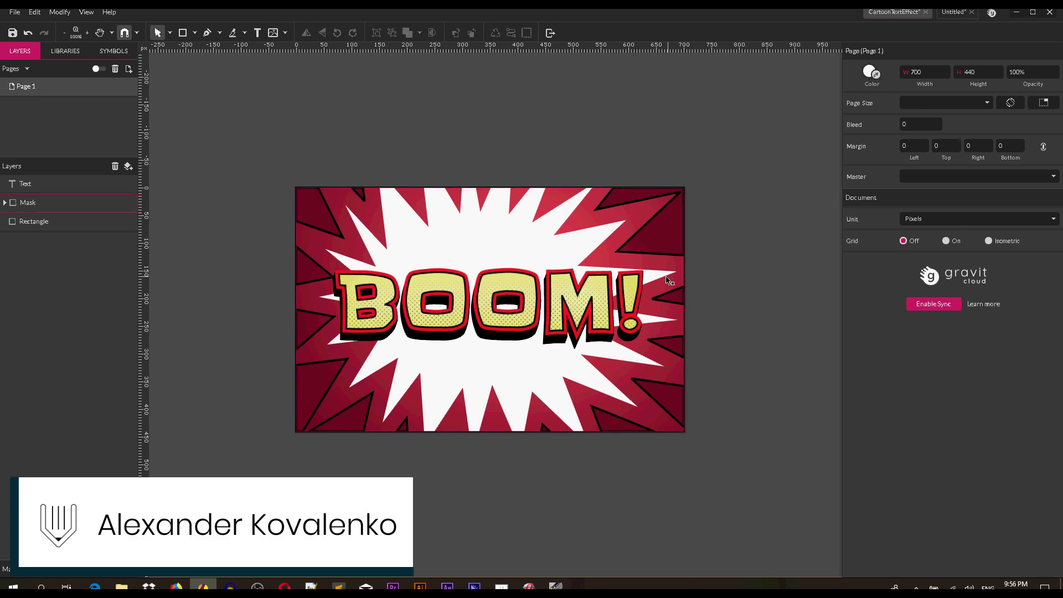
- Select the finished BOOM! text to preview its styling
{"action": "left_click", "coordinate": [633, 295]}
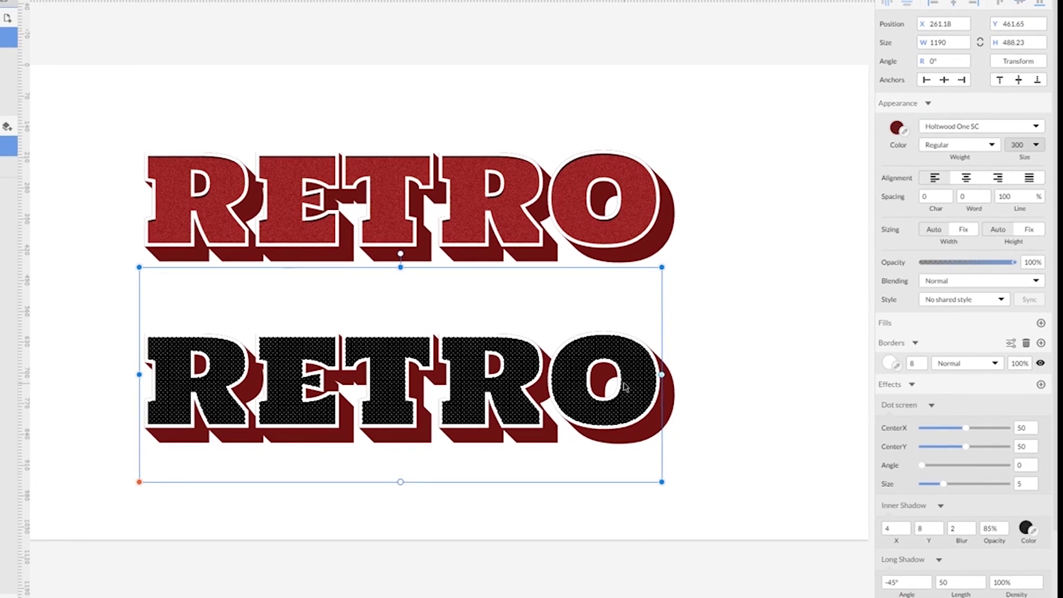
- Give the dotted RETRO text a Color Grading effect with the Lord Kelvin preset, keeping BOOM!'s yellow fill
{"action": "scroll", "coordinate": [959, 556], "scroll_direction": "down", "scroll_amount": 2}
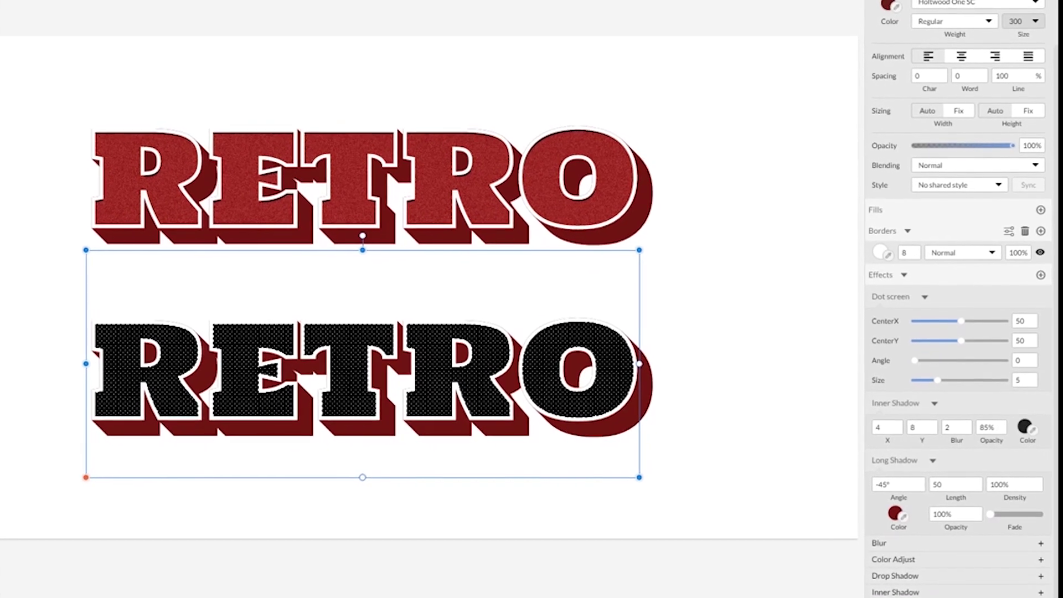
{"action": "left_click", "coordinate": [938, 575]}
{"action": "left_click", "coordinate": [897, 397]}
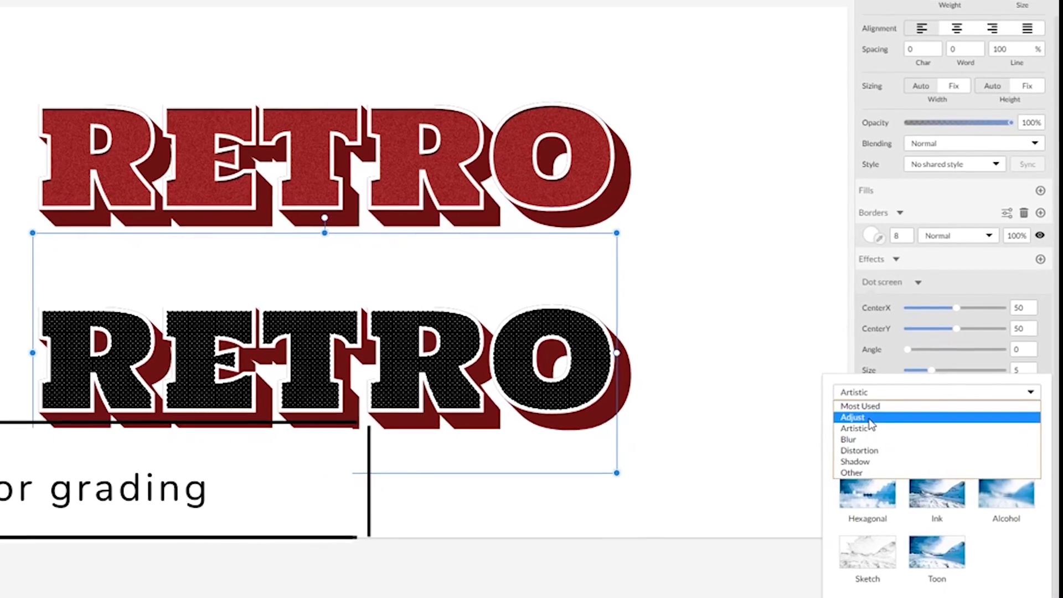
{"action": "left_click", "coordinate": [885, 418]}
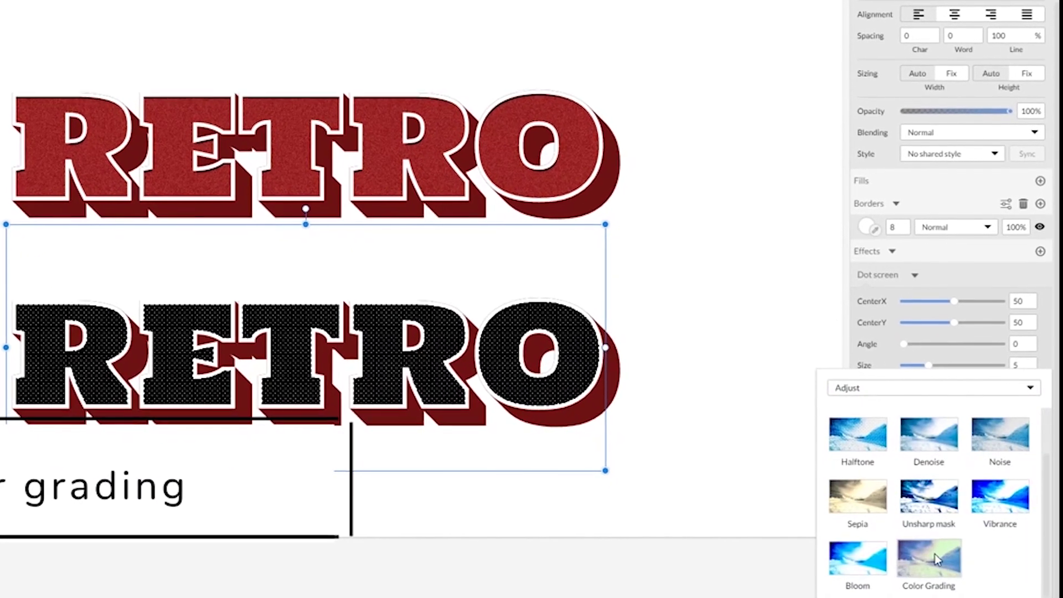
{"action": "left_click", "coordinate": [930, 558]}
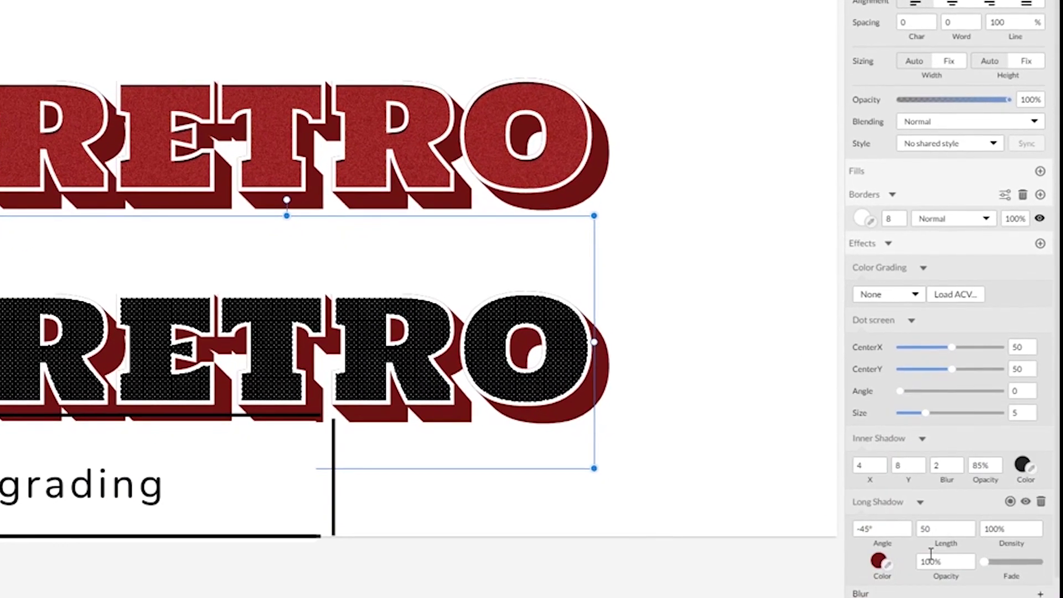
{"action": "left_click", "coordinate": [905, 287]}
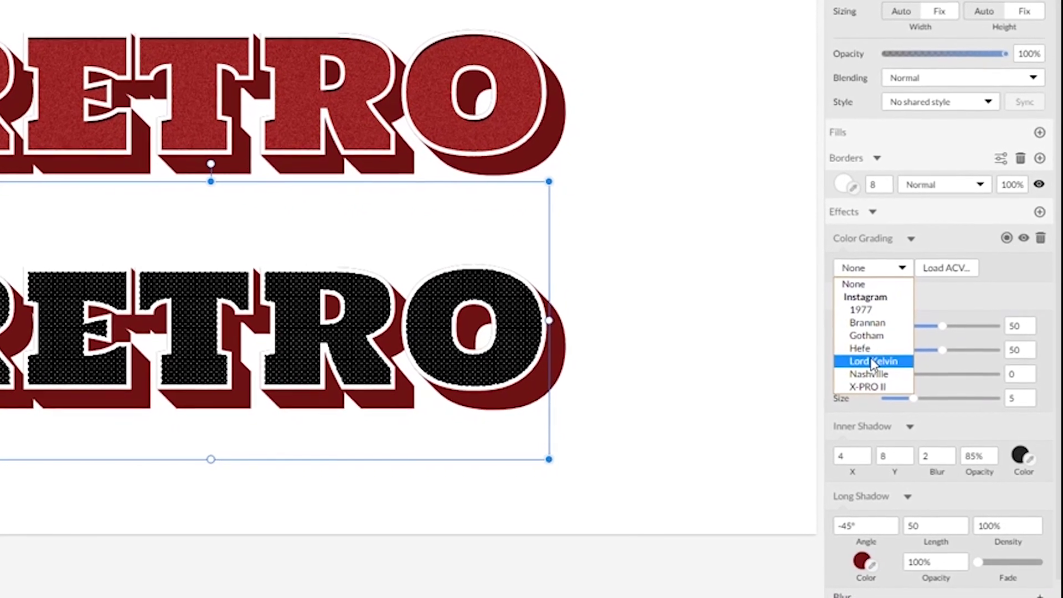
{"action": "left_click", "coordinate": [876, 366]}
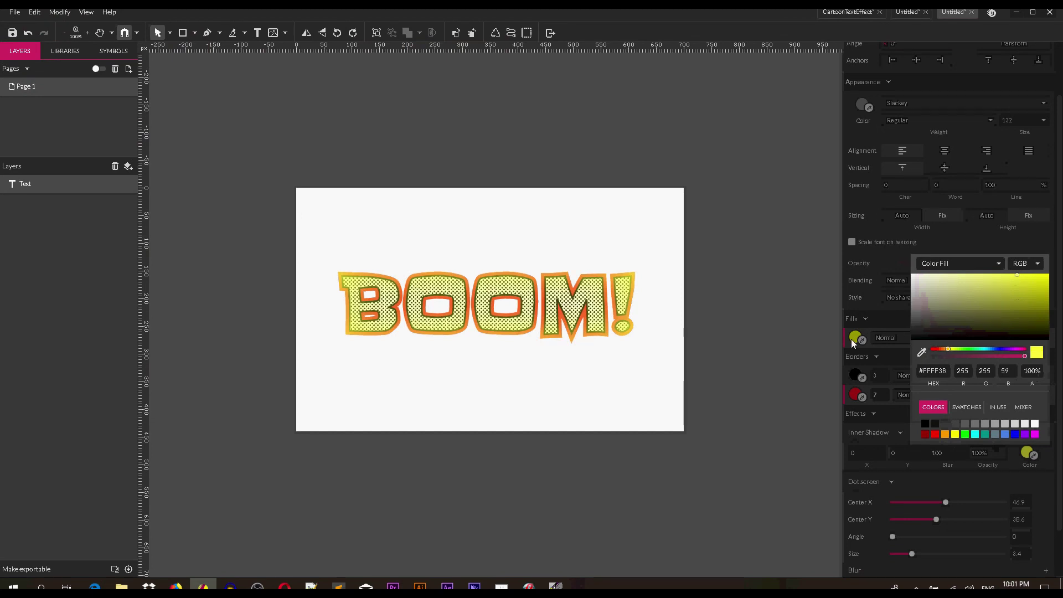
{"action": "left_click", "coordinate": [497, 314]}
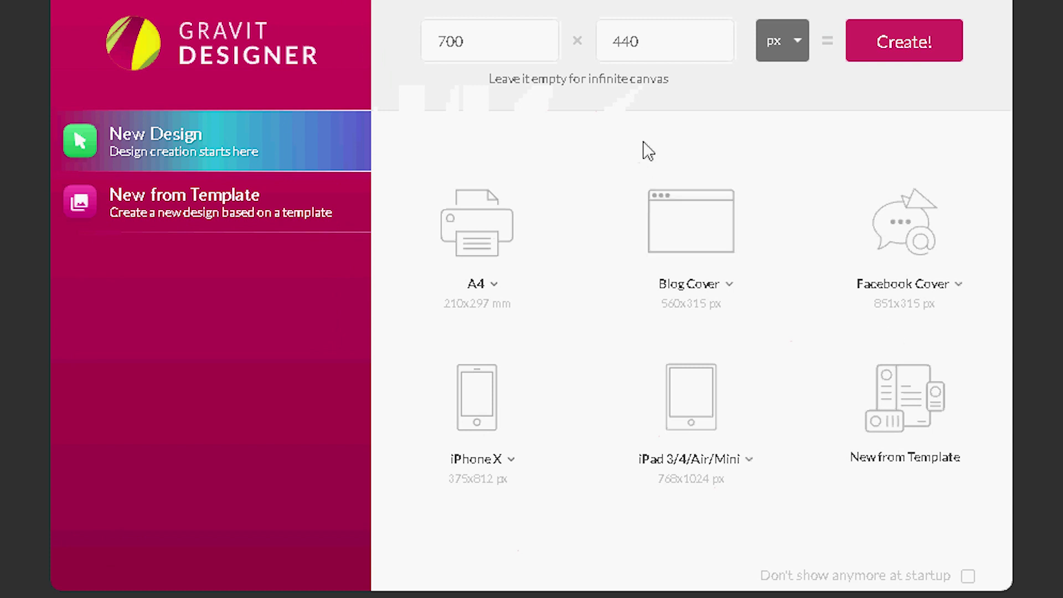
- Create the new blank 700 × 440 px document
{"action": "left_click", "coordinate": [905, 51]}
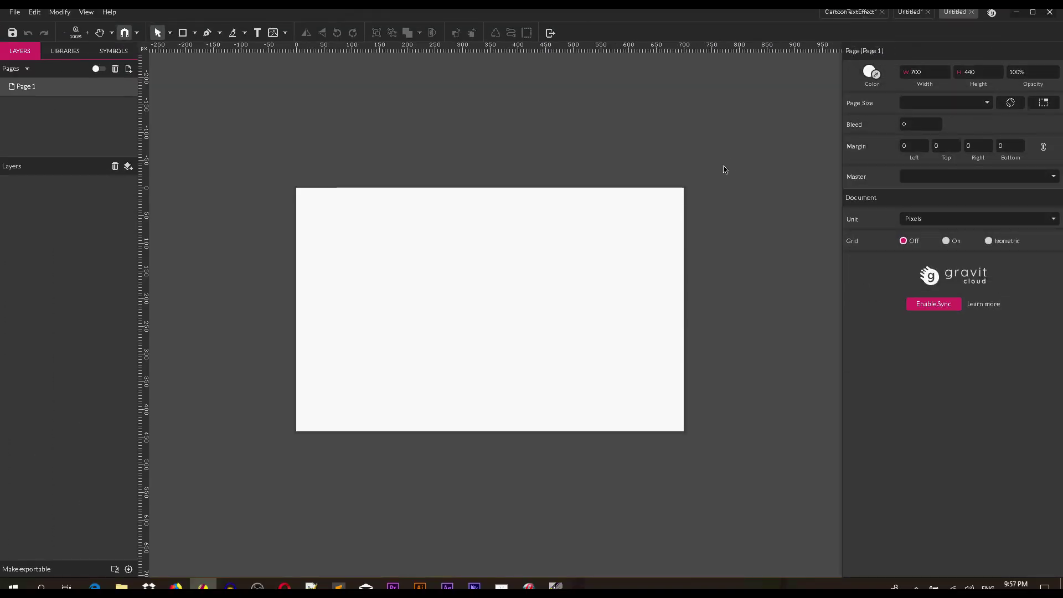
- Place a text object reading 'BOOM!' on the page and enlarge it from its corner
{"action": "left_click", "coordinate": [257, 33]}
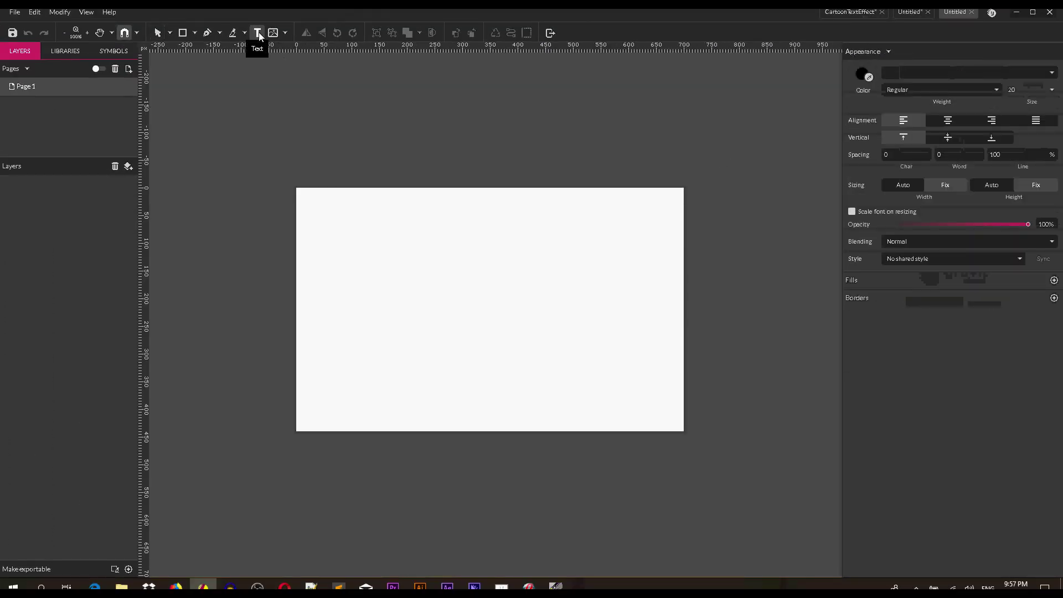
{"action": "left_click", "coordinate": [393, 303]}
{"action": "key", "text": "BackSpace"}
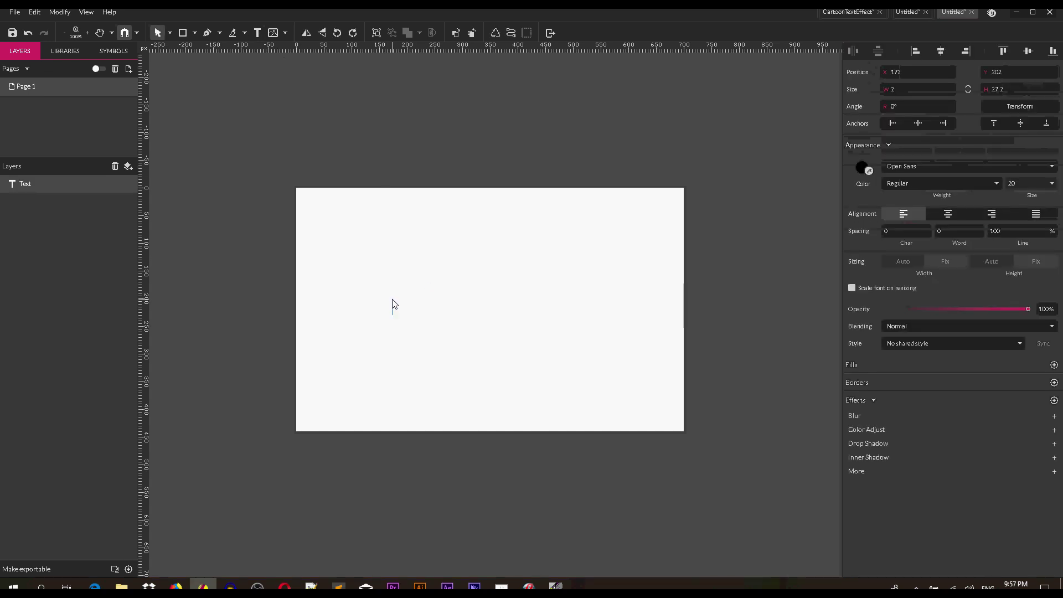
{"action": "type", "text": "C"}
{"action": "type", "text": "OO"}
{"action": "type", "text": "M!"}
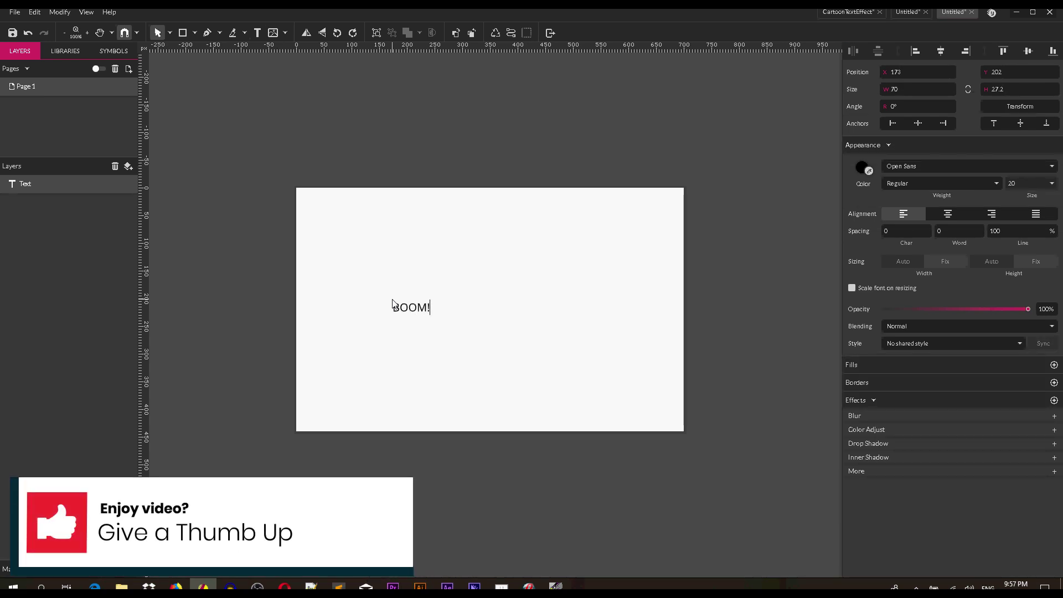
{"action": "key", "text": "Escape"}
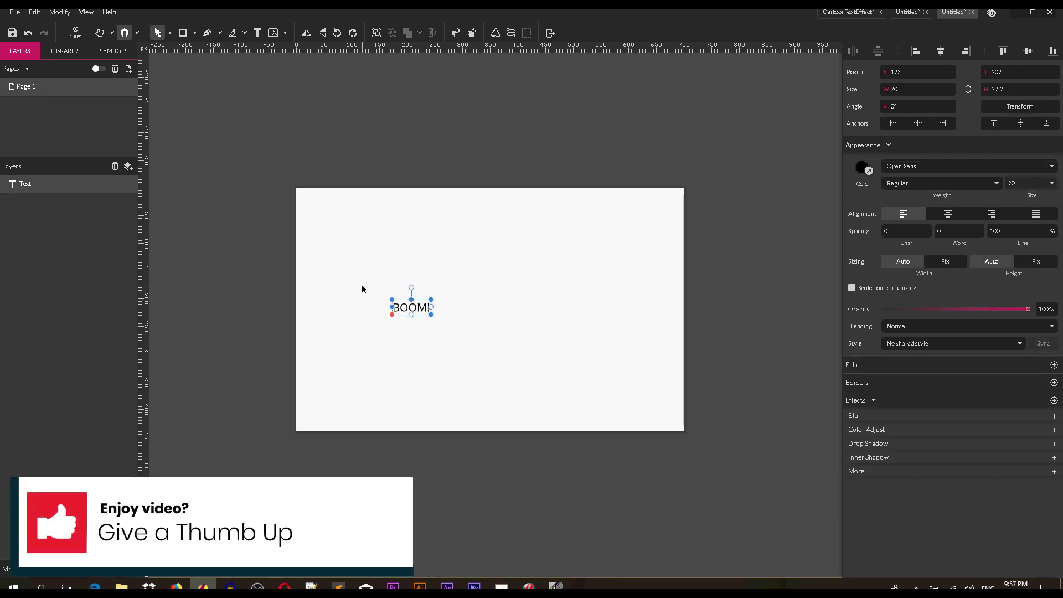
{"action": "left_click_drag", "start_coordinate": [392, 314], "coordinate": [443, 320]}
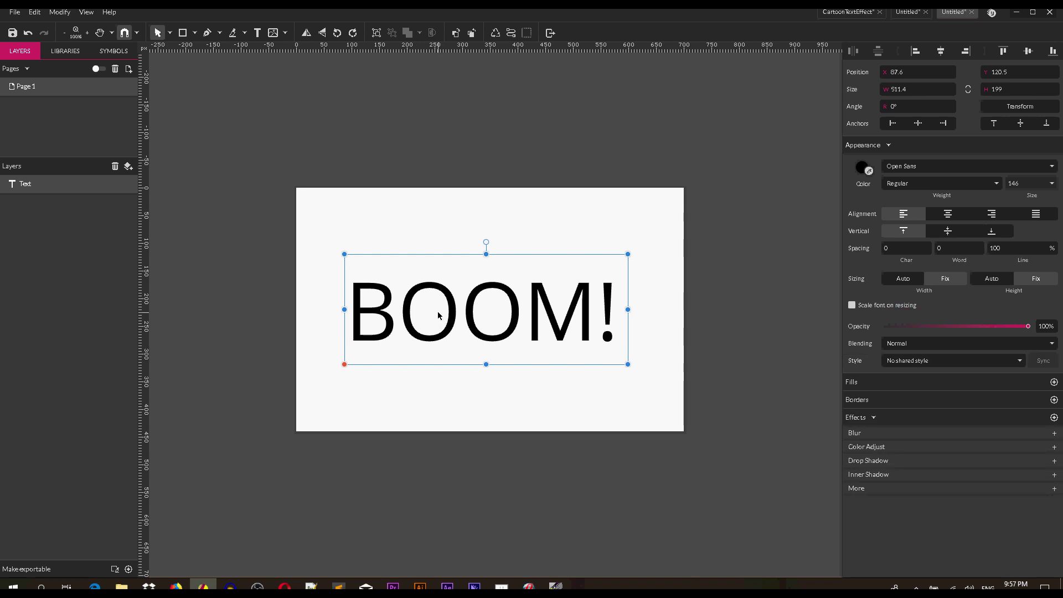
- Change the BOOM! font to Slackey Regular
{"action": "left_click", "coordinate": [929, 166]}
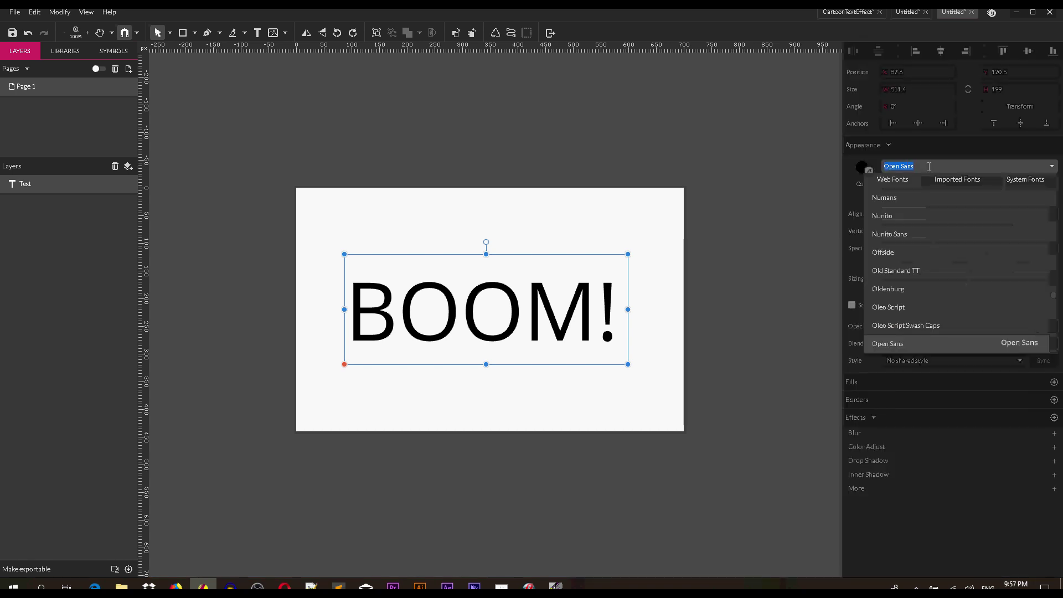
{"action": "type", "text": "sl"}
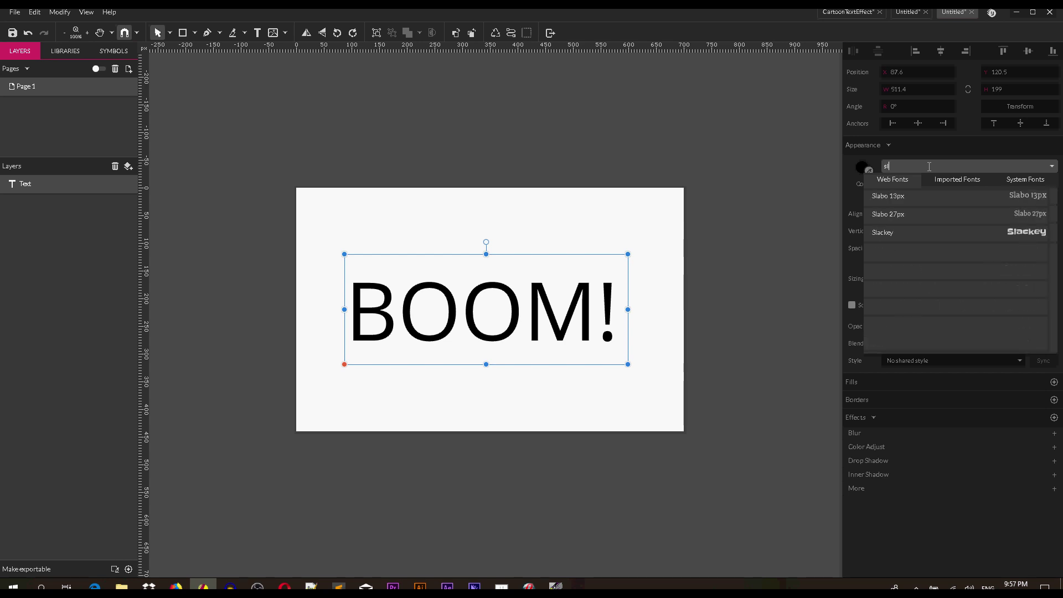
{"action": "type", "text": "ac"}
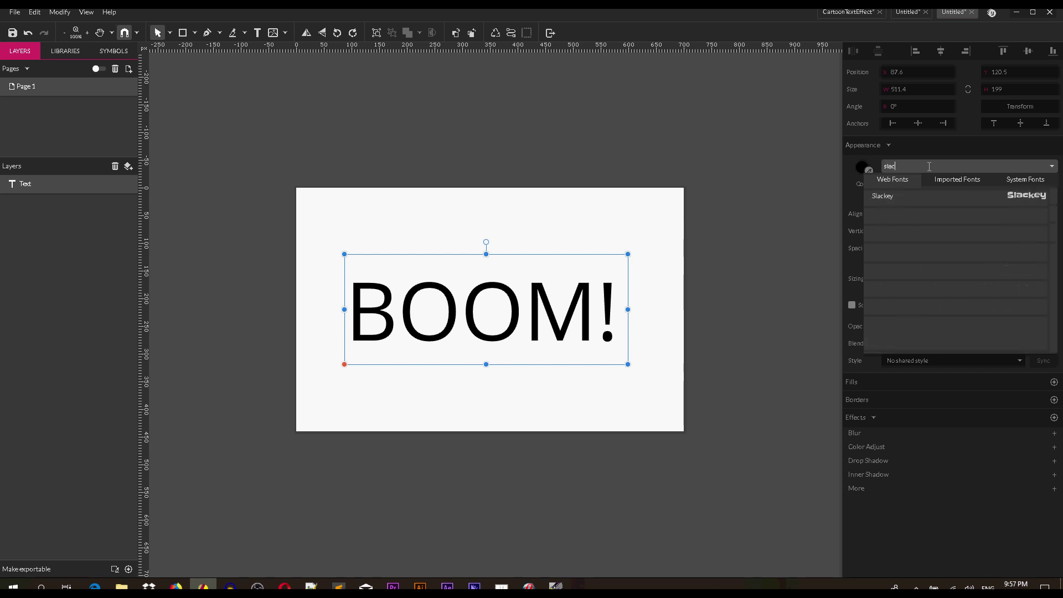
{"action": "left_click", "coordinate": [893, 197]}
{"action": "left_click", "coordinate": [902, 184]}
{"action": "left_click", "coordinate": [902, 185]}
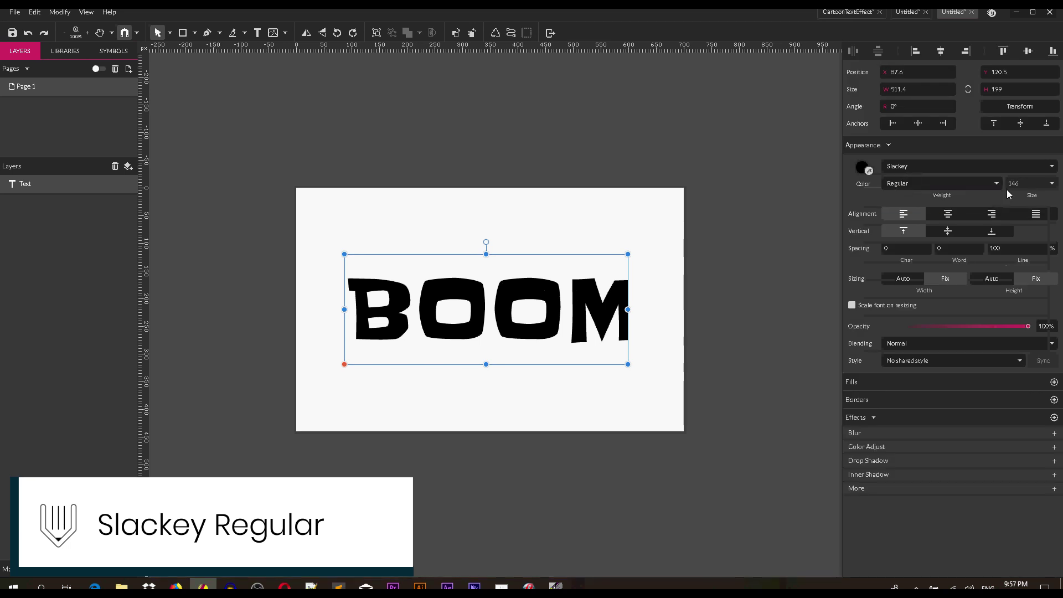
- Set the font size to 132, widen the box so the exclamation mark fits, and nudge BOOM! left
{"action": "left_click", "coordinate": [1030, 182]}
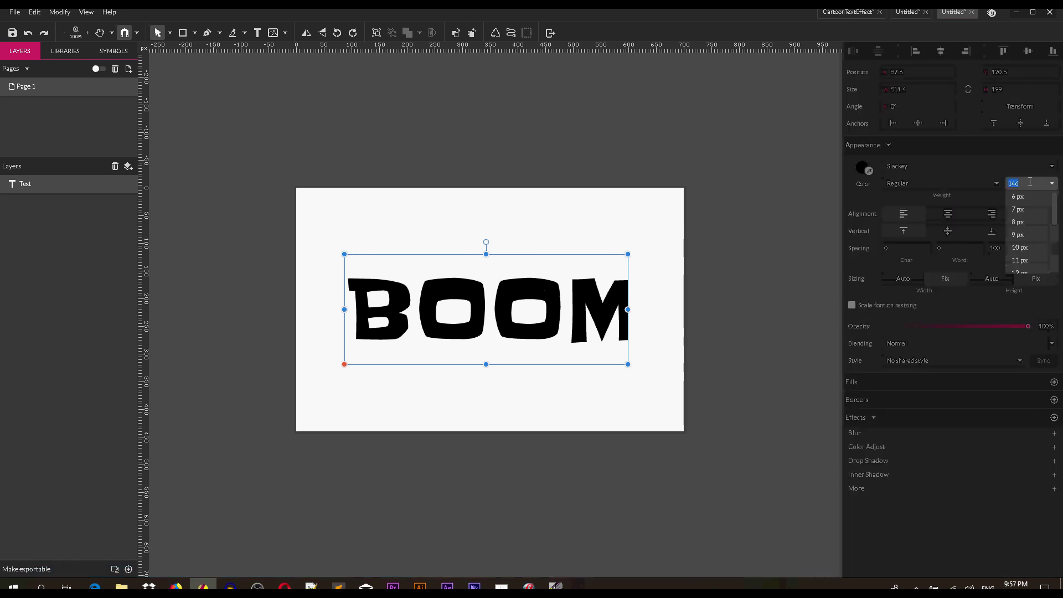
{"action": "type", "text": "132"}
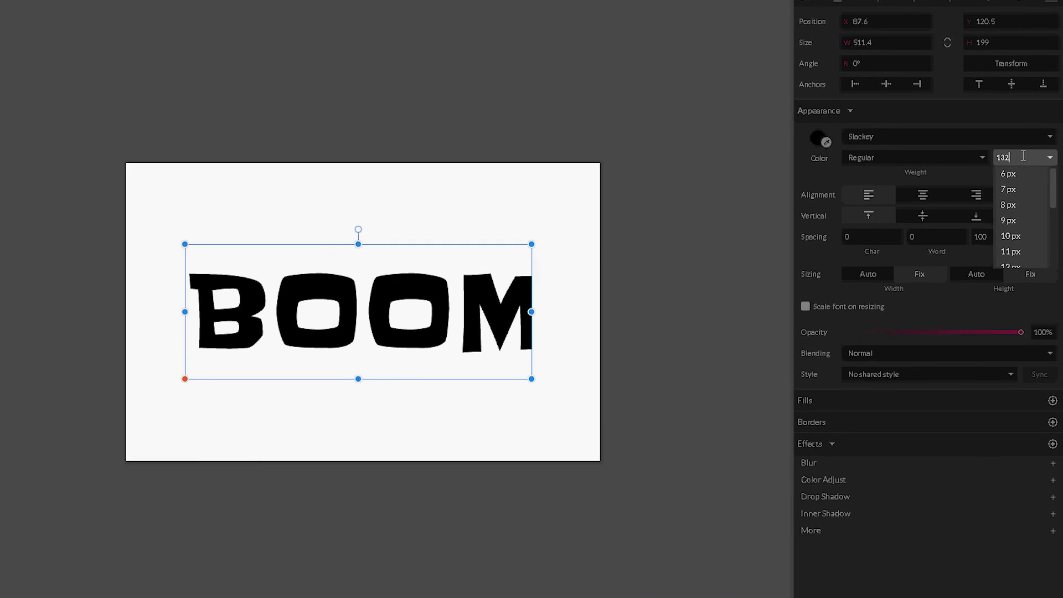
{"action": "key", "text": "Return"}
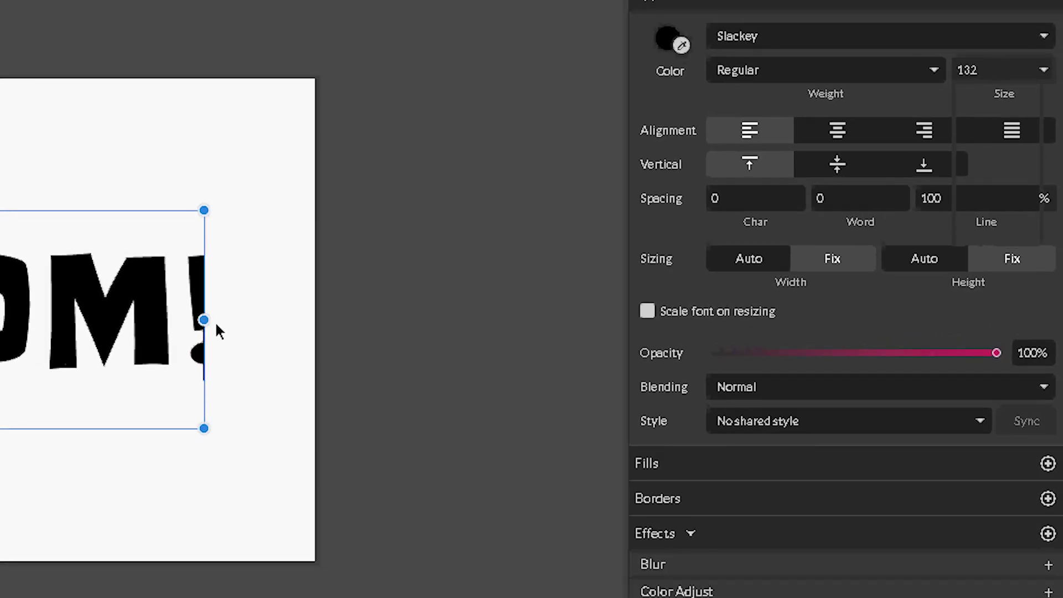
{"action": "left_click_drag", "start_coordinate": [205, 320], "coordinate": [255, 319]}
{"action": "left_click_drag", "start_coordinate": [213, 280], "coordinate": [203, 280]}
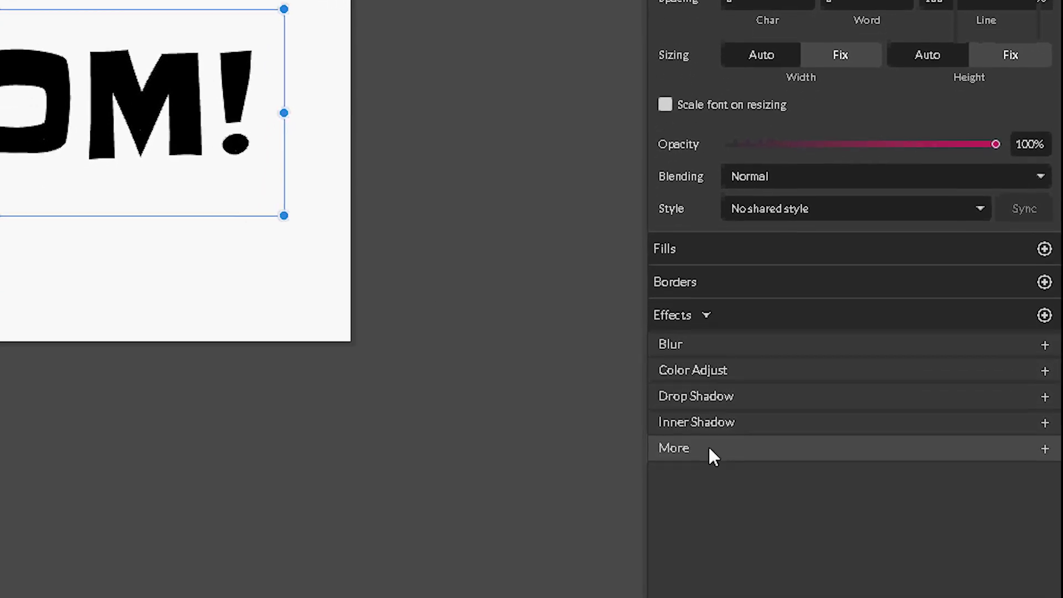
- Add an Artistic Dot screen effect to BOOM! and lighten its colour to grey #8E8E8E
{"action": "left_click", "coordinate": [727, 434]}
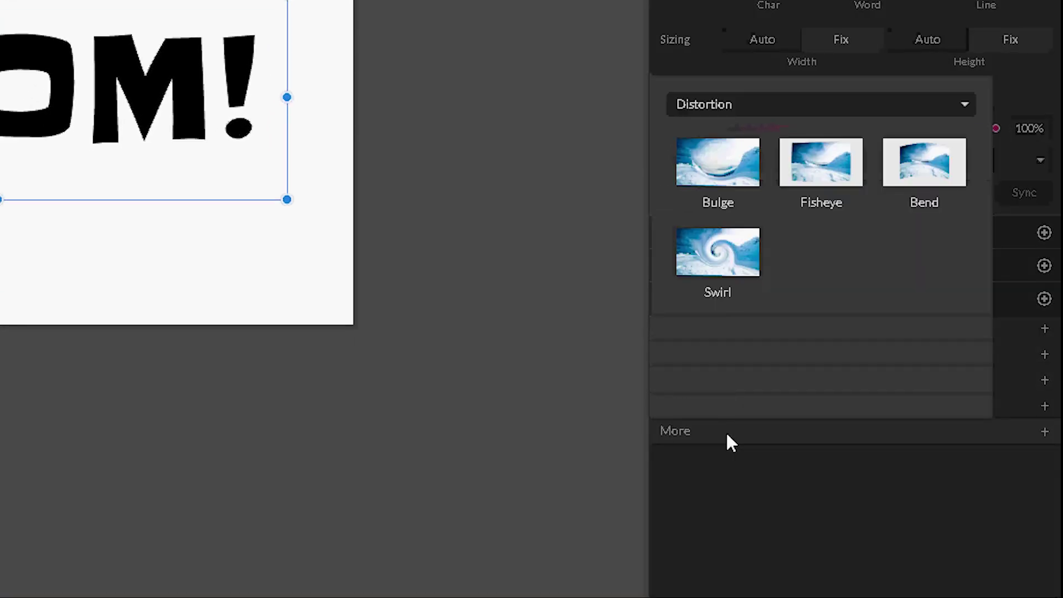
{"action": "left_click", "coordinate": [745, 103]}
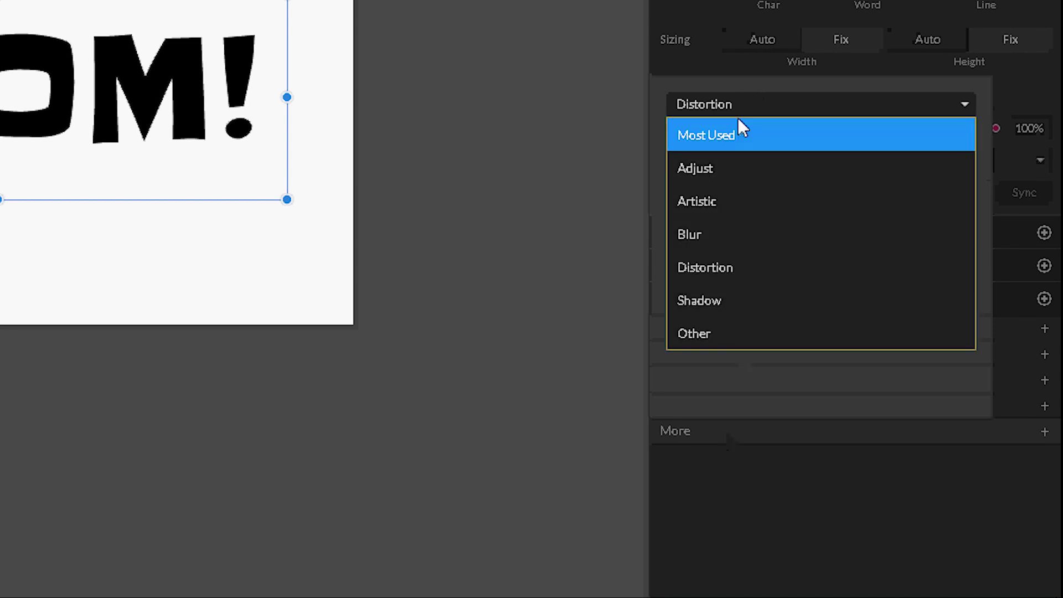
{"action": "left_click", "coordinate": [697, 170]}
{"action": "left_click", "coordinate": [702, 105]}
{"action": "left_click", "coordinate": [696, 191]}
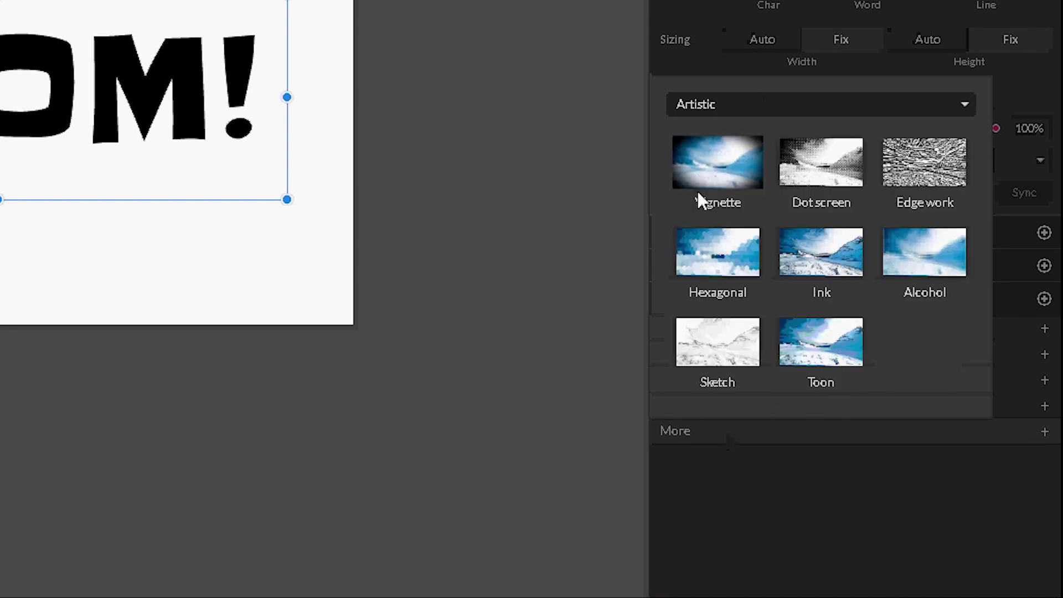
{"action": "left_click", "coordinate": [816, 185]}
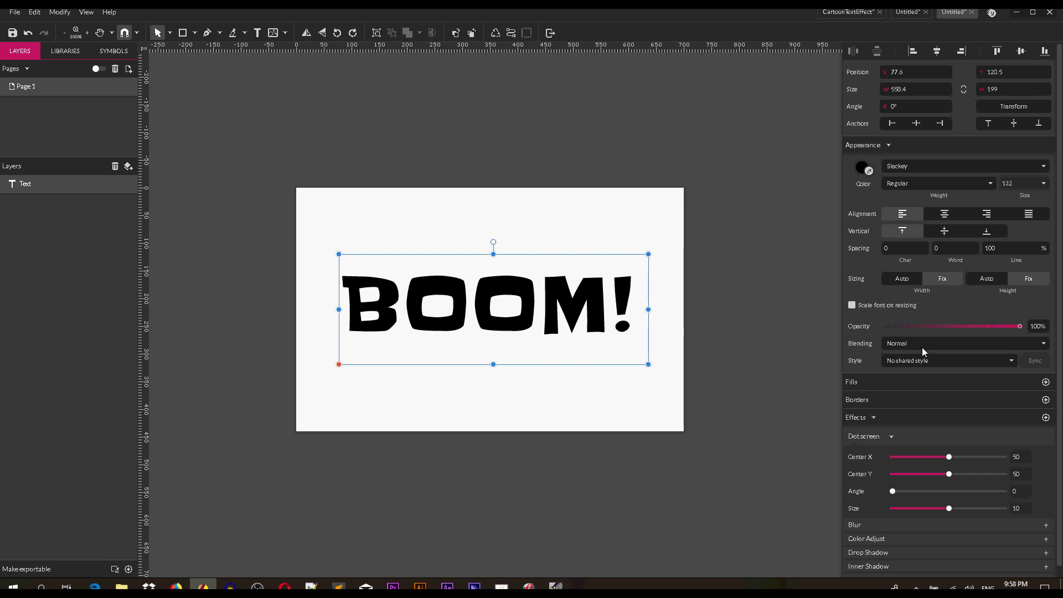
{"action": "left_click", "coordinate": [861, 166]}
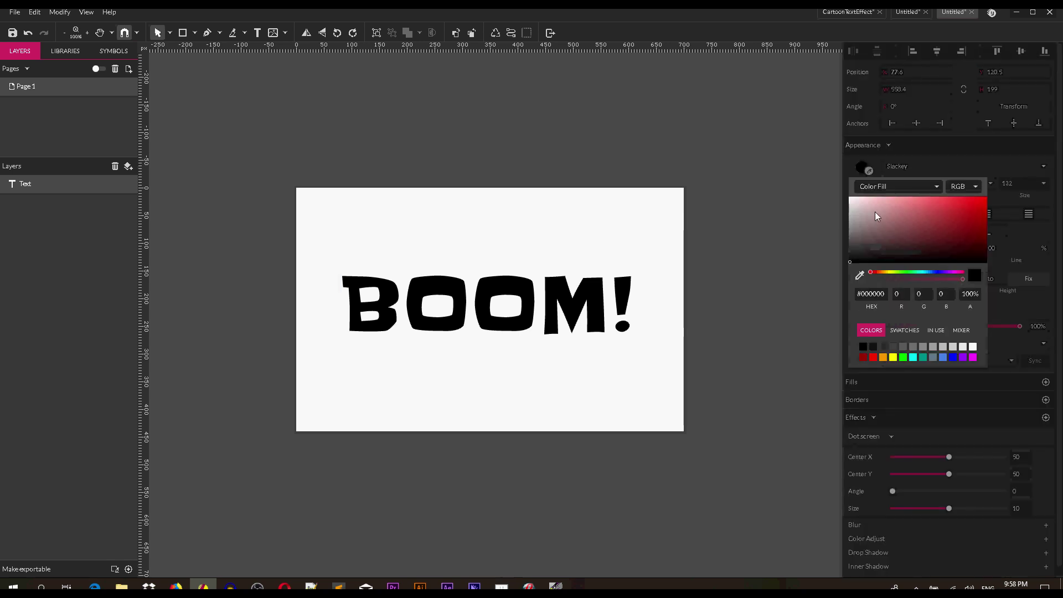
{"action": "left_click_drag", "start_coordinate": [864, 210], "coordinate": [850, 229]}
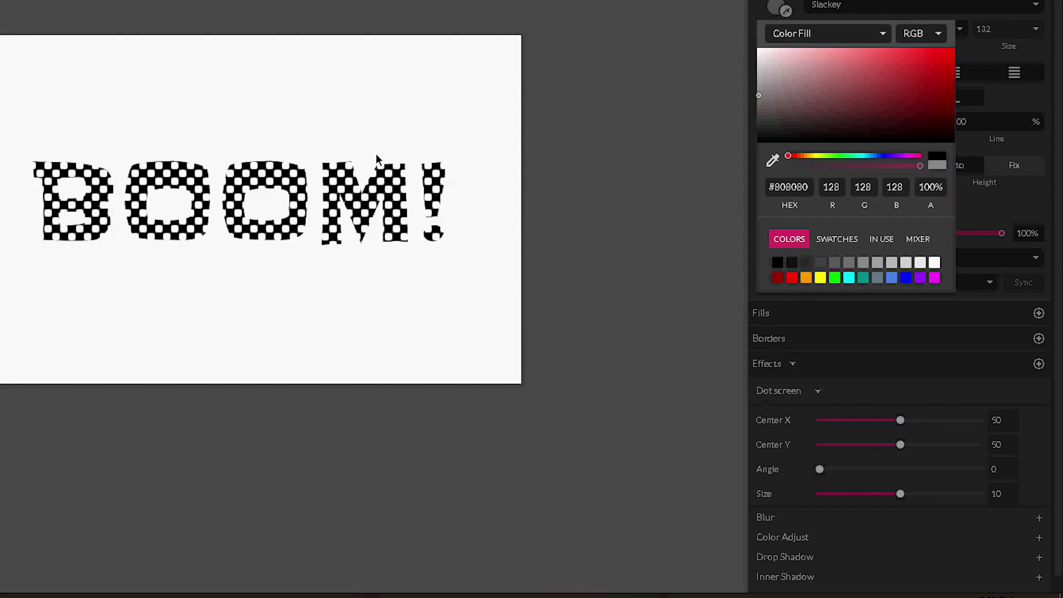
- Tune the Dot screen to dot size 3.4 with its centre at 46.9 / 38.6
{"action": "left_click", "coordinate": [377, 156]}
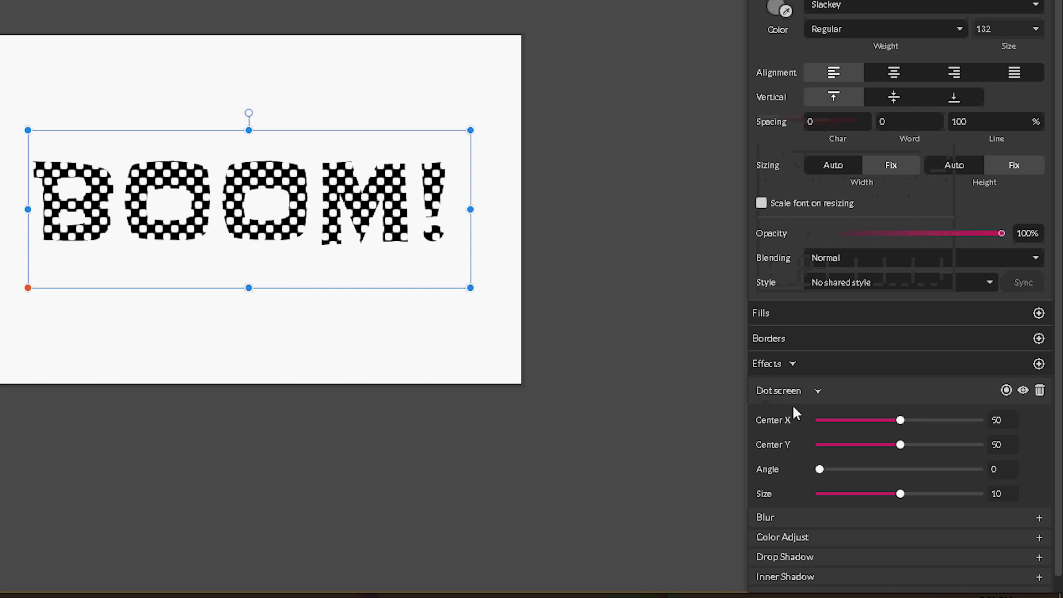
{"action": "left_click_drag", "start_coordinate": [899, 493], "coordinate": [853, 501]}
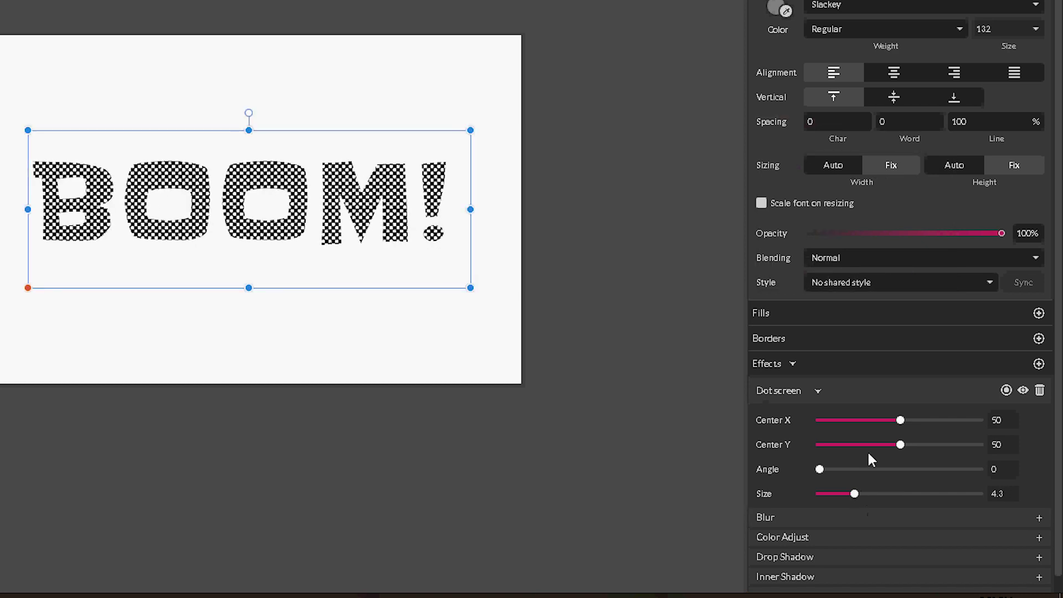
{"action": "mouse_move", "coordinate": [897, 446]}
{"action": "left_mouse_down"}
{"action": "mouse_move", "coordinate": [882, 445]}
{"action": "mouse_move", "coordinate": [882, 424]}
{"action": "mouse_move", "coordinate": [896, 425]}
{"action": "left_mouse_up"}
{"action": "mouse_move", "coordinate": [819, 469]}
{"action": "left_mouse_down"}
{"action": "mouse_move", "coordinate": [829, 467]}
{"action": "mouse_move", "coordinate": [808, 471]}
{"action": "left_mouse_up"}
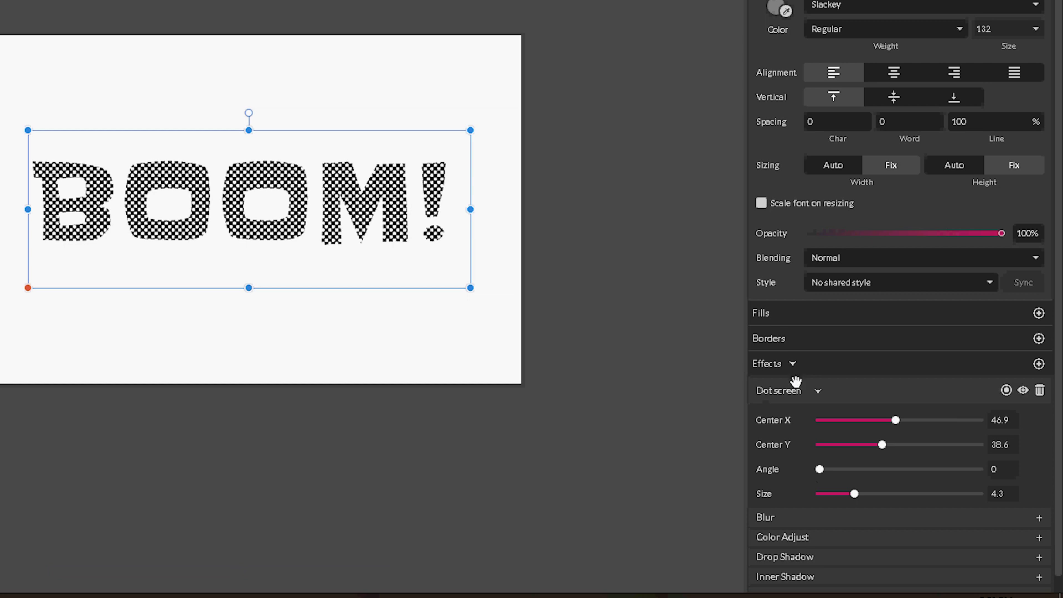
{"action": "left_click", "coordinate": [1011, 492]}
{"action": "key", "text": "BackSpace"}
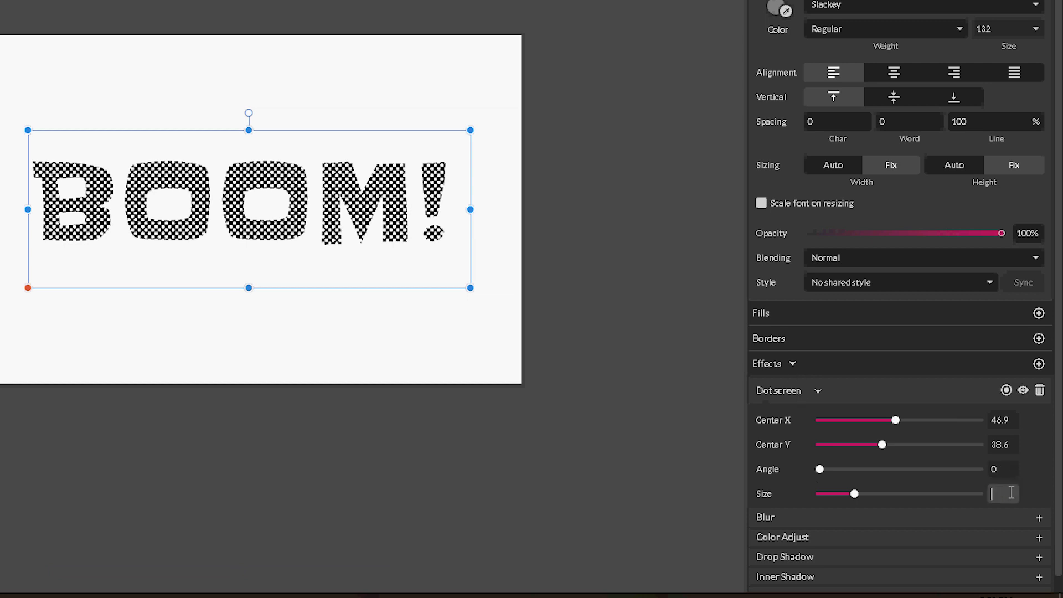
{"action": "type", "text": "3.4"}
{"action": "key", "text": "Return"}
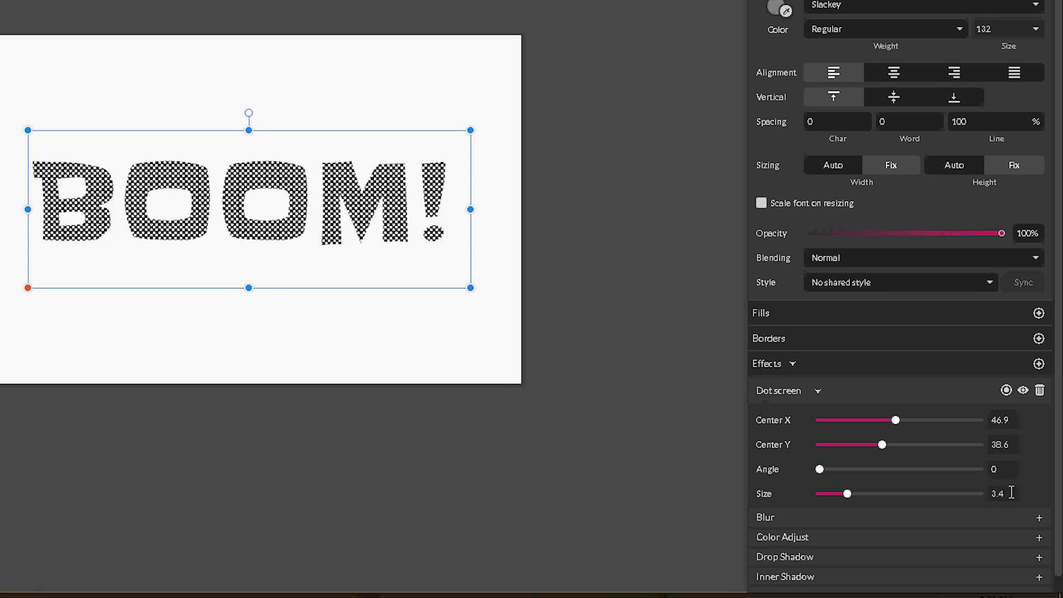
- Add a new fill to BOOM! and set it to the yellow preset
{"action": "left_click", "coordinate": [1038, 313]}
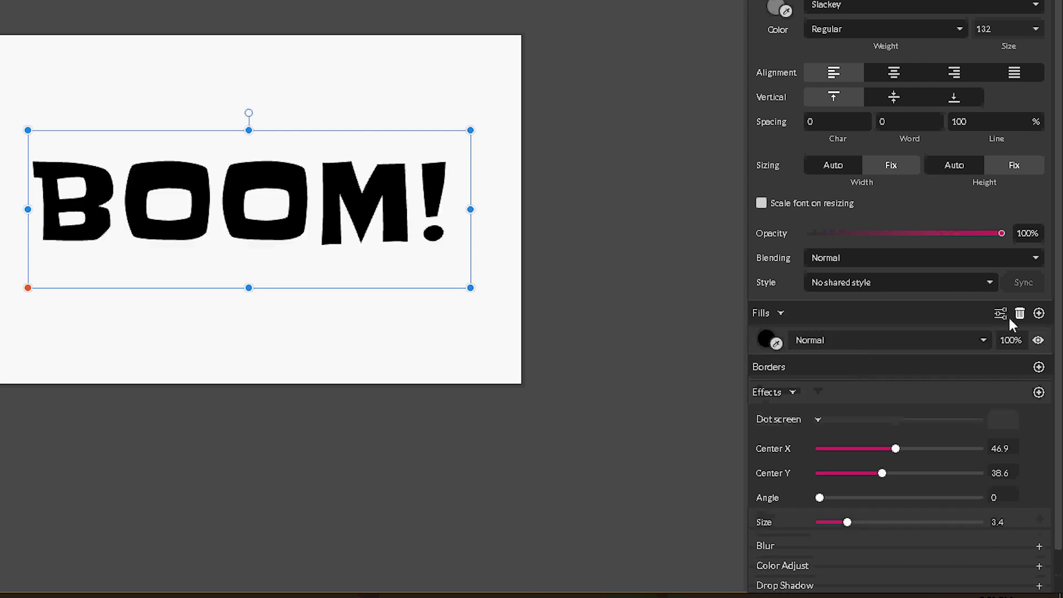
{"action": "left_click", "coordinate": [768, 342]}
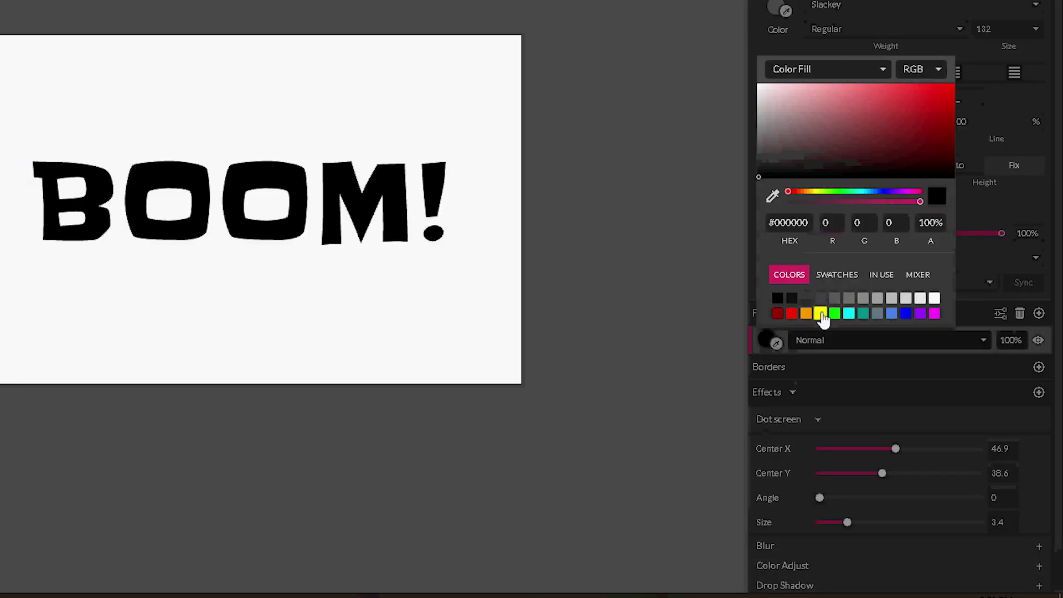
{"action": "left_click", "coordinate": [820, 313]}
{"action": "scroll", "coordinate": [1048, 386], "scroll_direction": "down", "scroll_amount": 1}
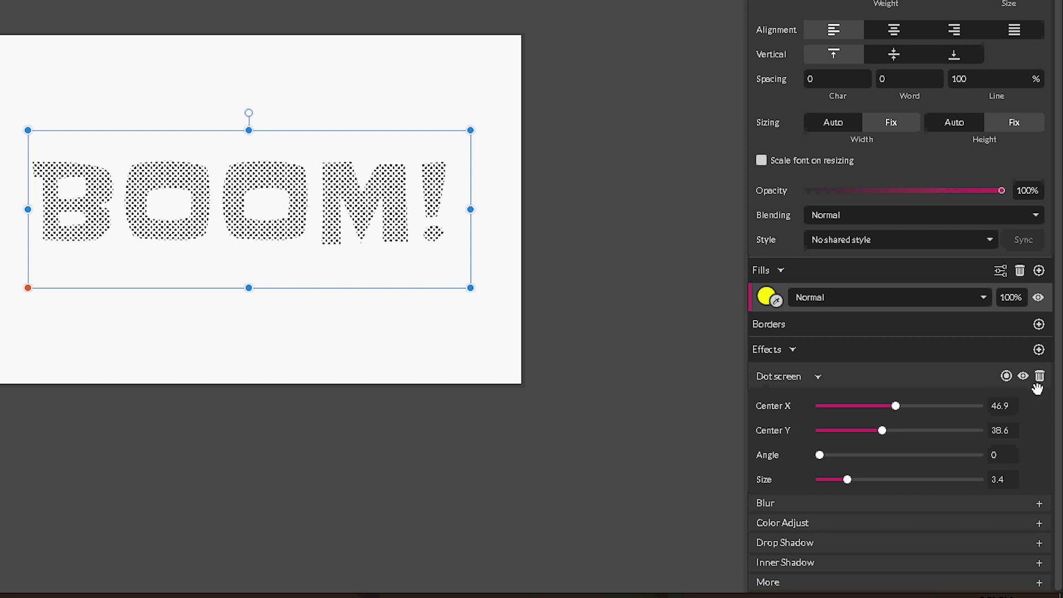
- Add a black border of width 3 around the BOOM! letters
{"action": "left_click", "coordinate": [1038, 325]}
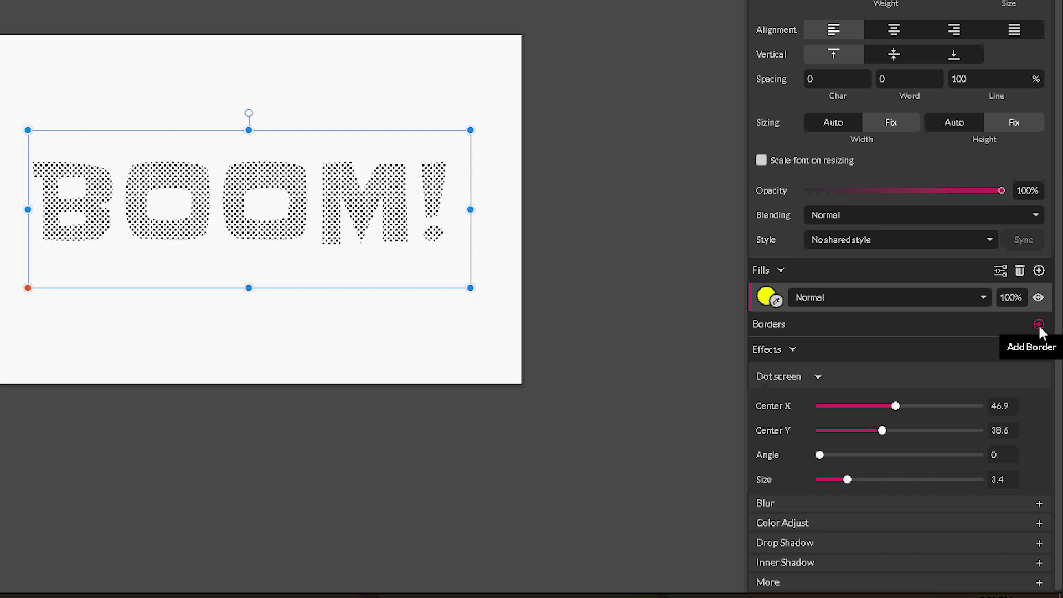
{"action": "left_click", "coordinate": [812, 350]}
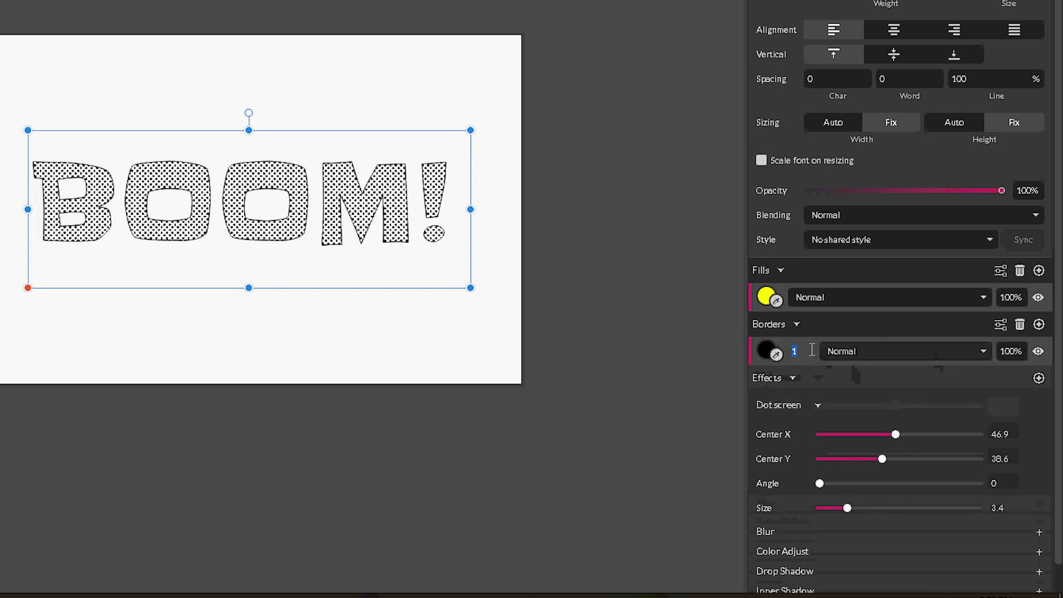
{"action": "type", "text": "3"}
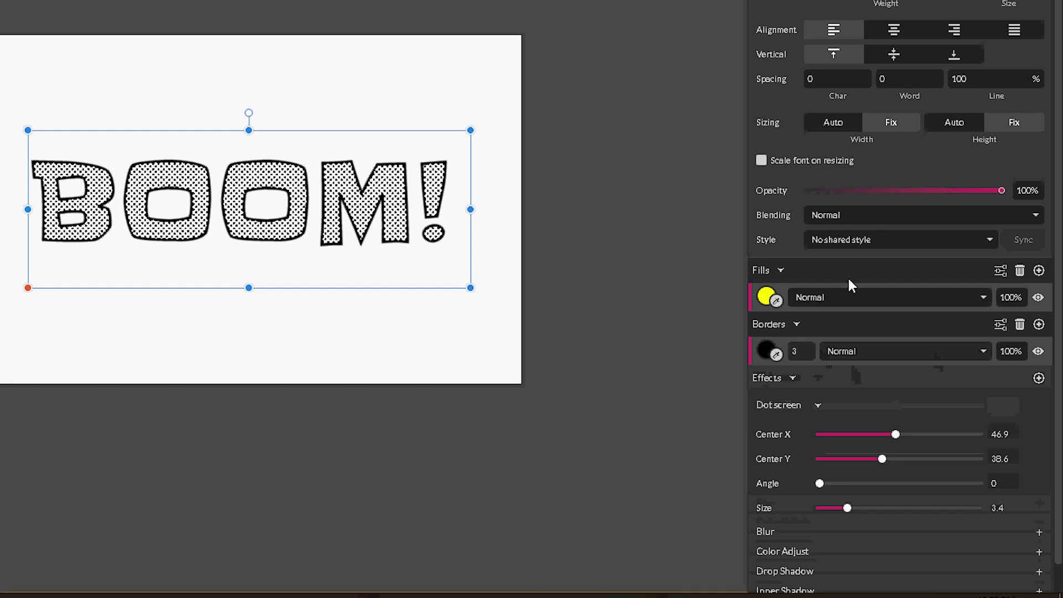
- Add a second border below it with width 7 and colour #FF2626
{"action": "left_click", "coordinate": [1038, 323]}
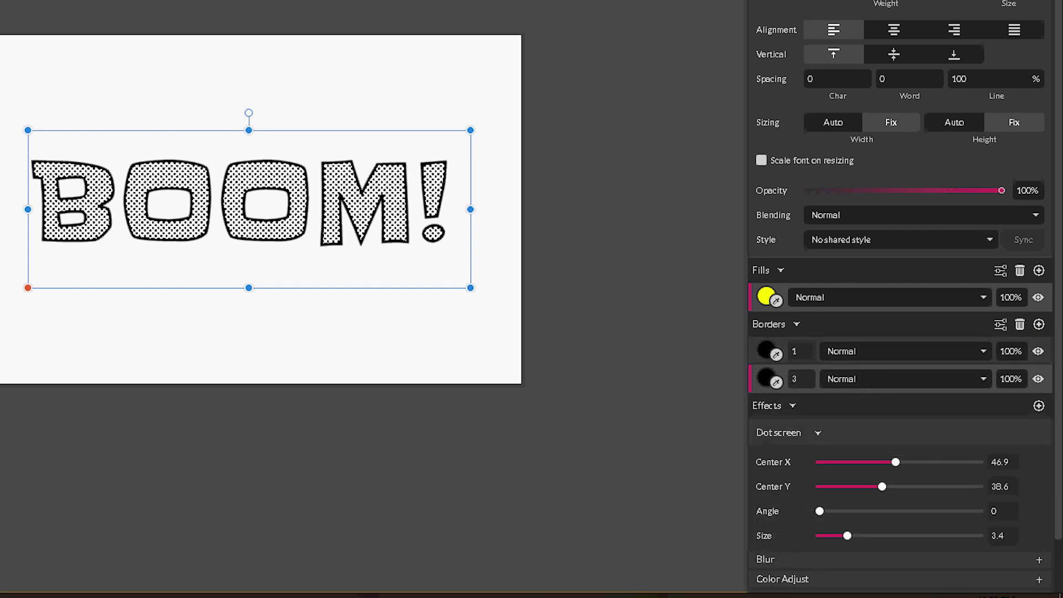
{"action": "left_click_drag", "start_coordinate": [805, 351], "coordinate": [761, 379]}
{"action": "left_click", "coordinate": [798, 378]}
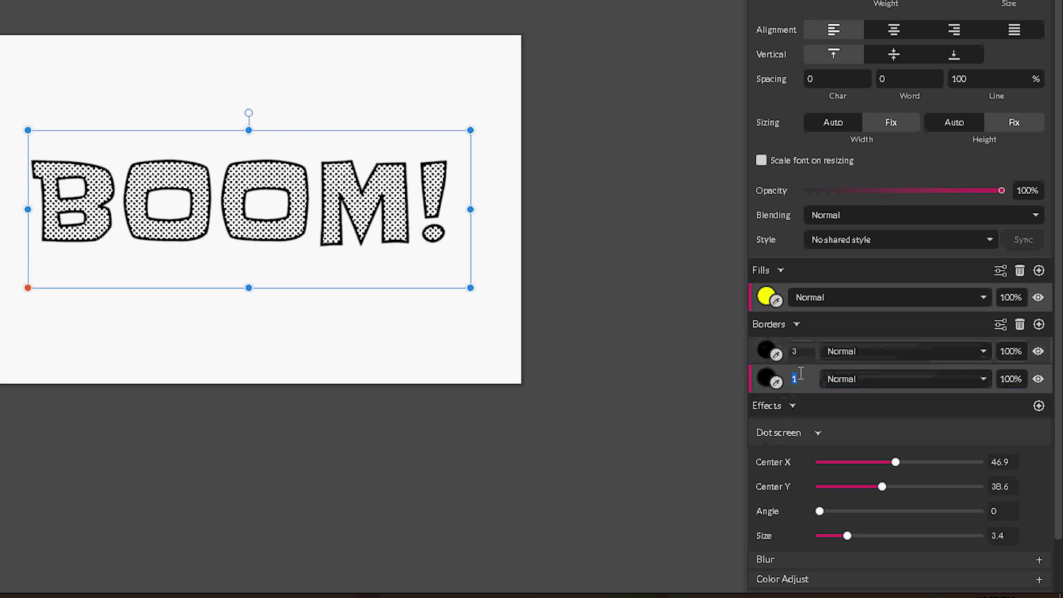
{"action": "type", "text": "7"}
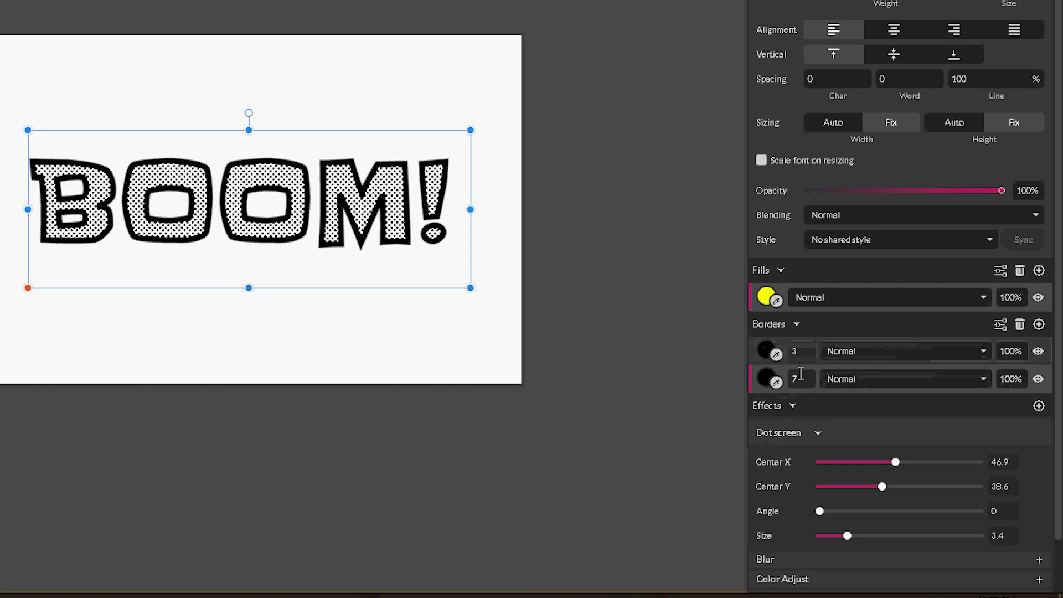
{"action": "left_click", "coordinate": [765, 378]}
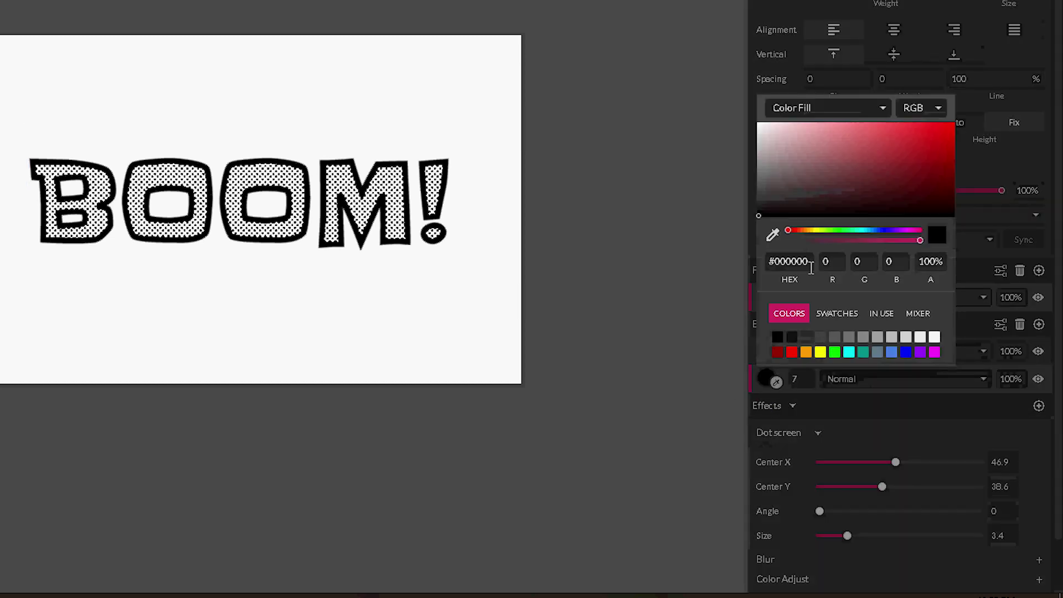
{"action": "left_click", "coordinate": [804, 255]}
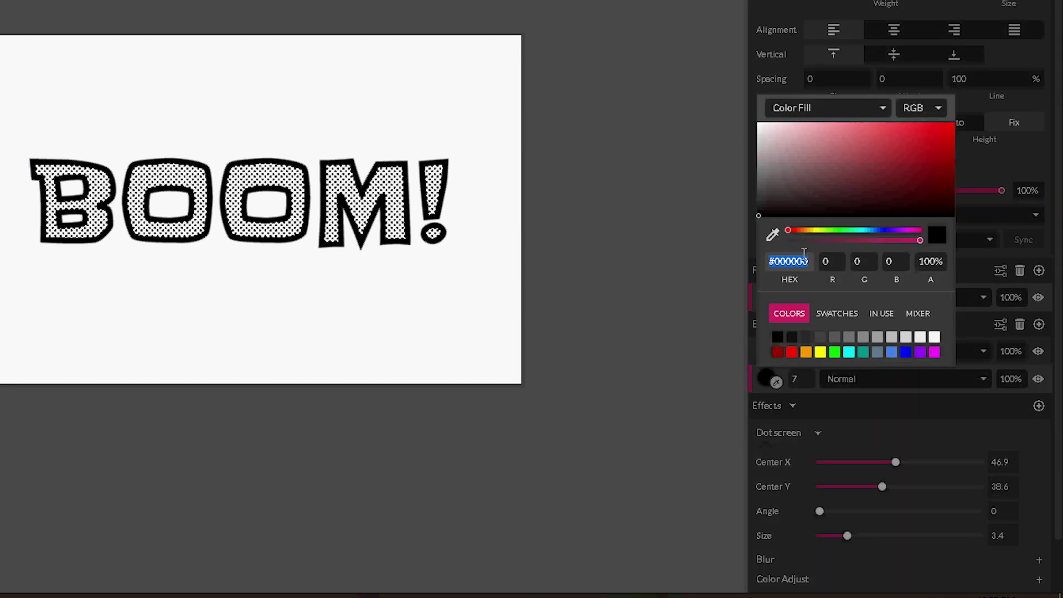
{"action": "type", "text": "#"}
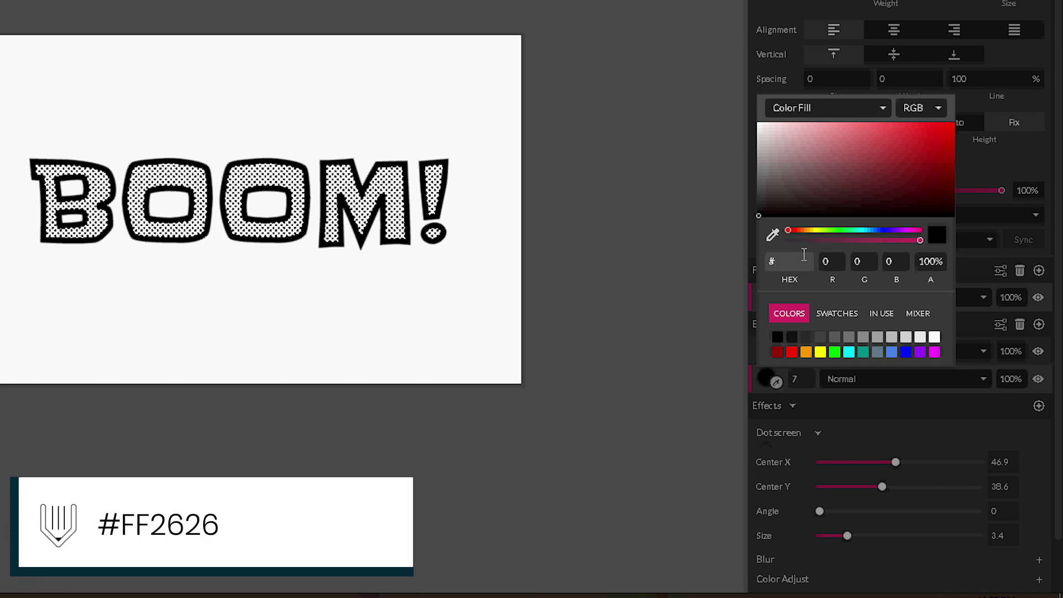
{"action": "type", "text": "ff26"}
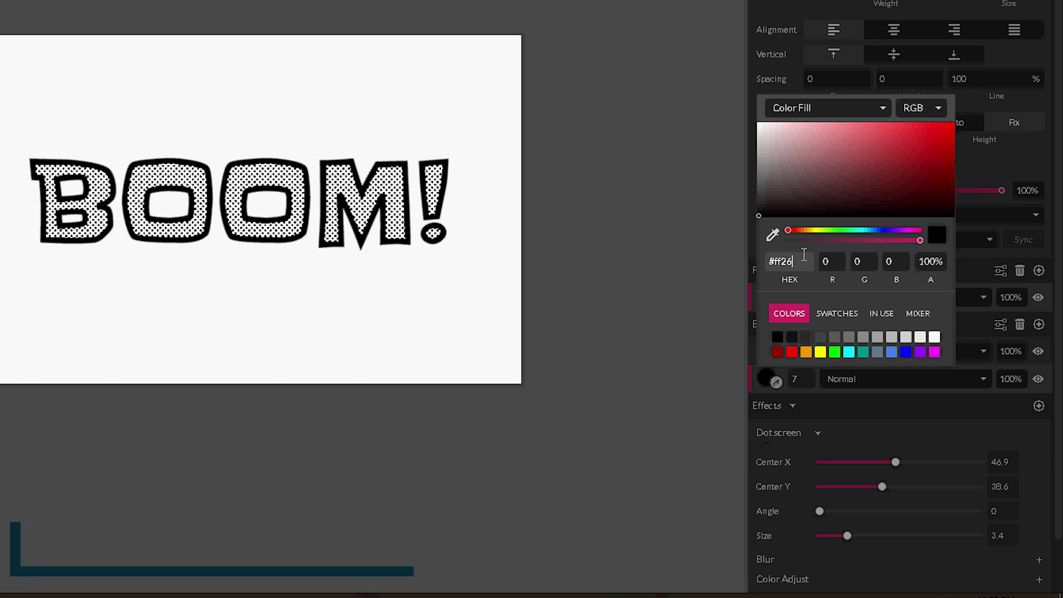
{"action": "type", "text": "26"}
{"action": "key", "text": "Return"}
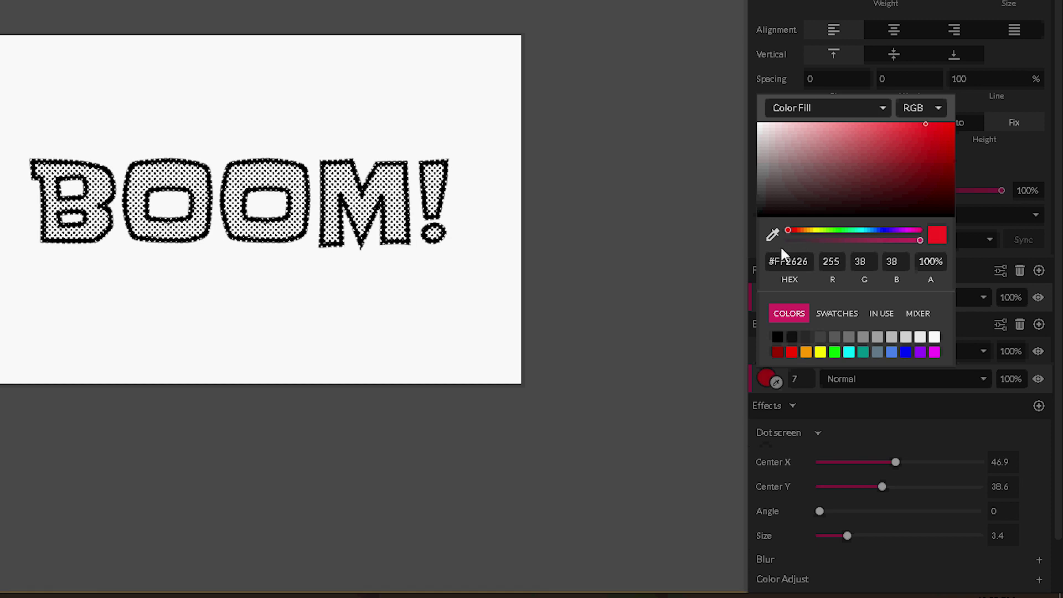
{"action": "left_click", "coordinate": [307, 209]}
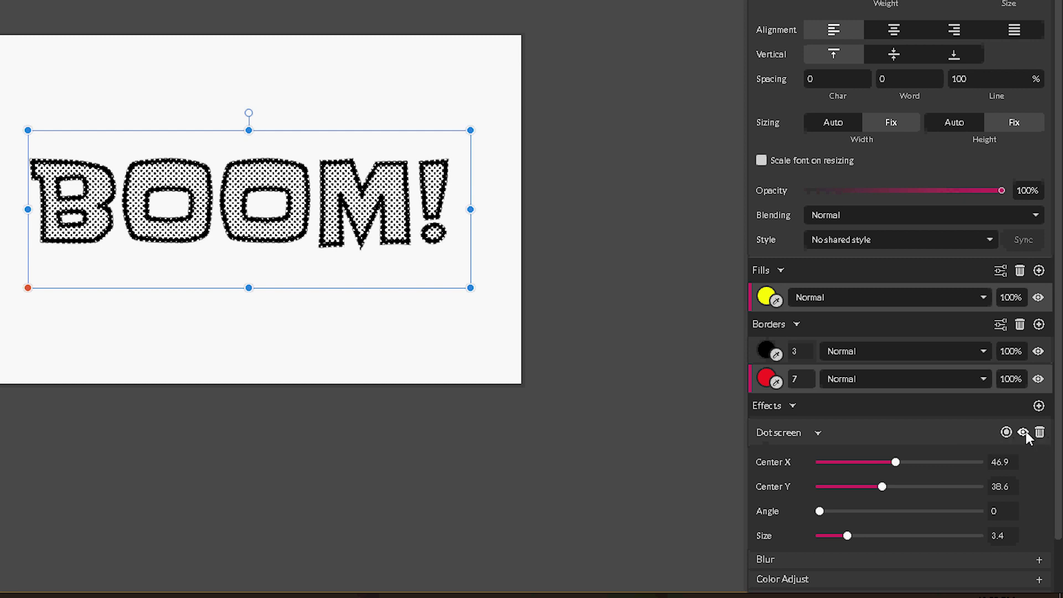
- Set the Dot screen effect to apply to the fill only
{"action": "left_click", "coordinate": [1006, 432]}
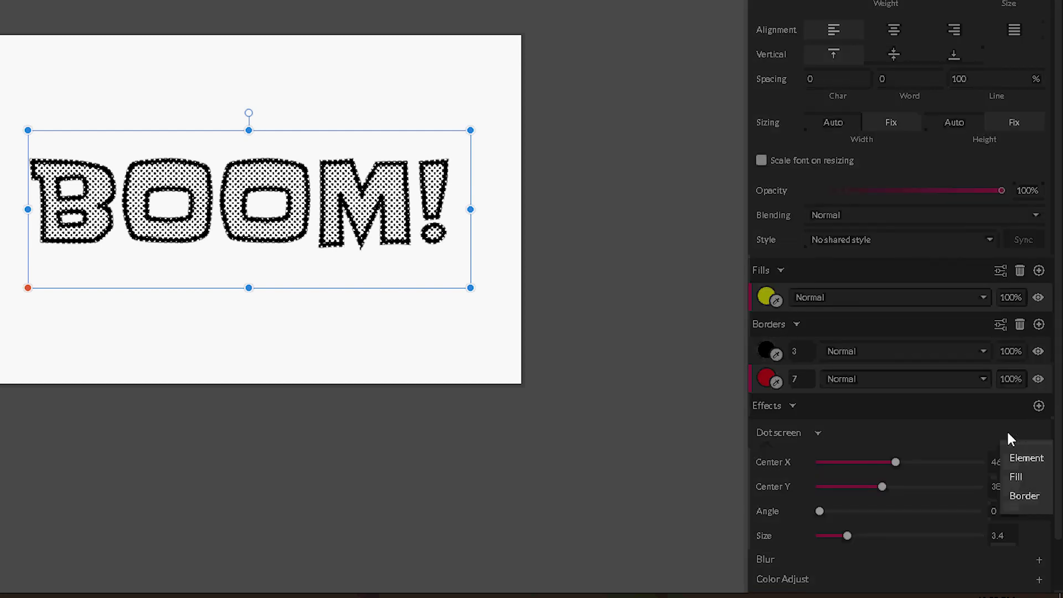
{"action": "left_click", "coordinate": [1015, 476]}
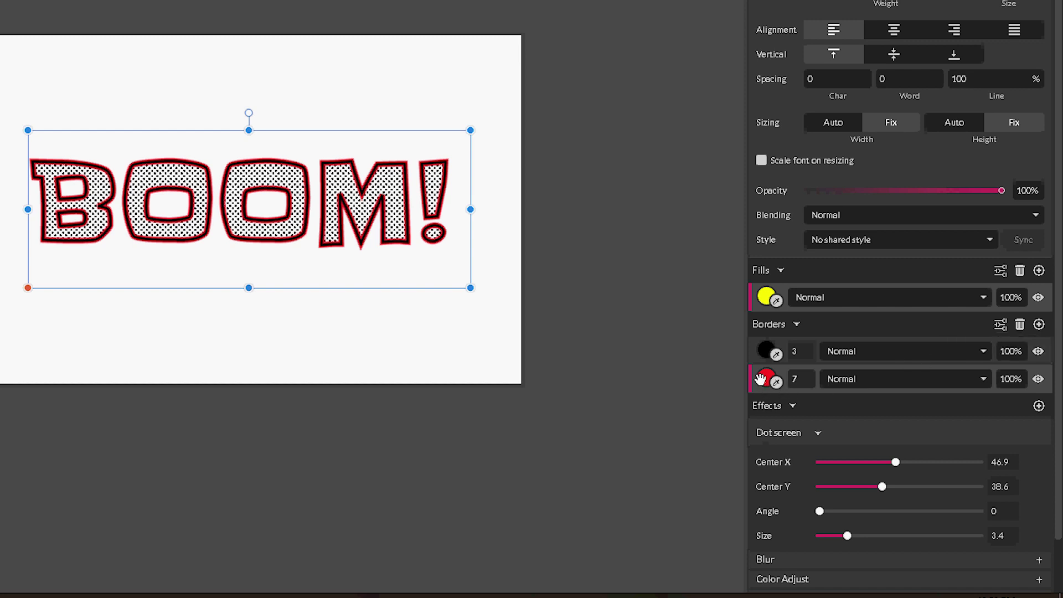
- Set BOOM!'s red border position to Outside so it wraps the black edge
{"action": "left_click", "coordinate": [1001, 324]}
{"action": "left_click", "coordinate": [994, 354]}
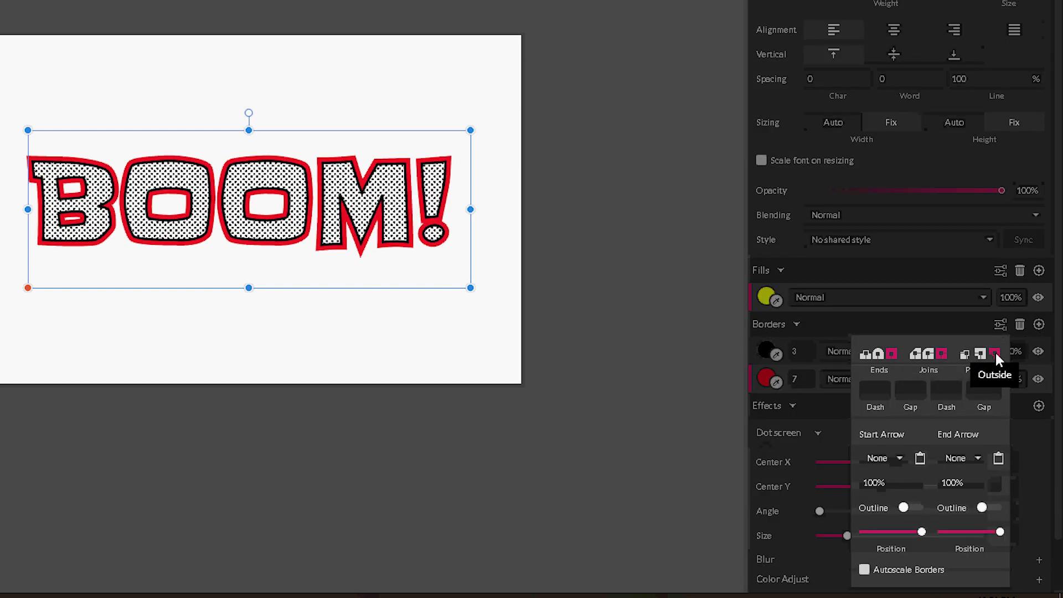
{"action": "left_click", "coordinate": [375, 191]}
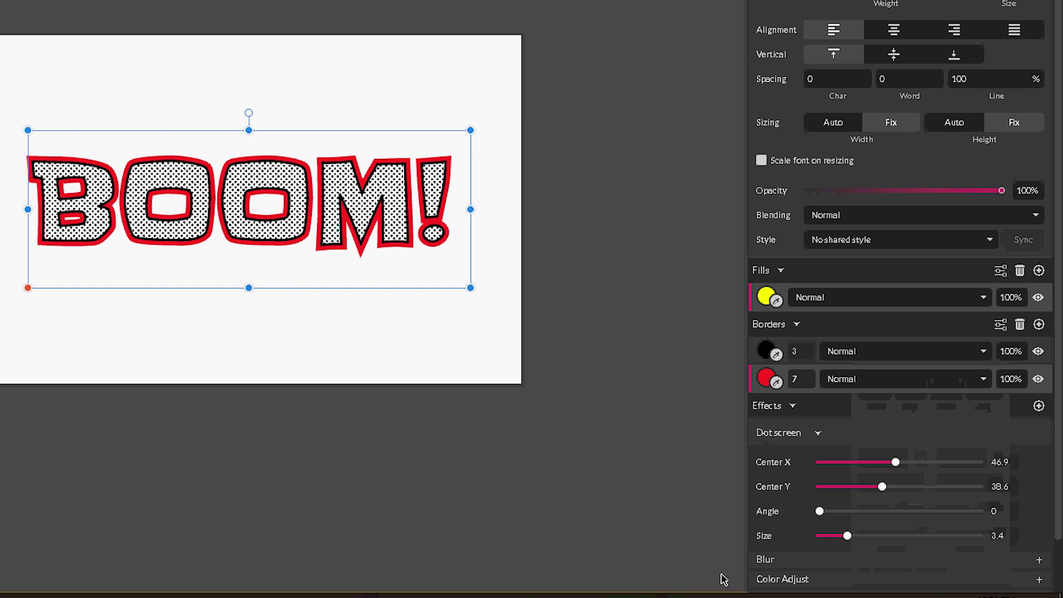
{"action": "scroll", "coordinate": [791, 580], "scroll_direction": "down", "scroll_amount": 1}
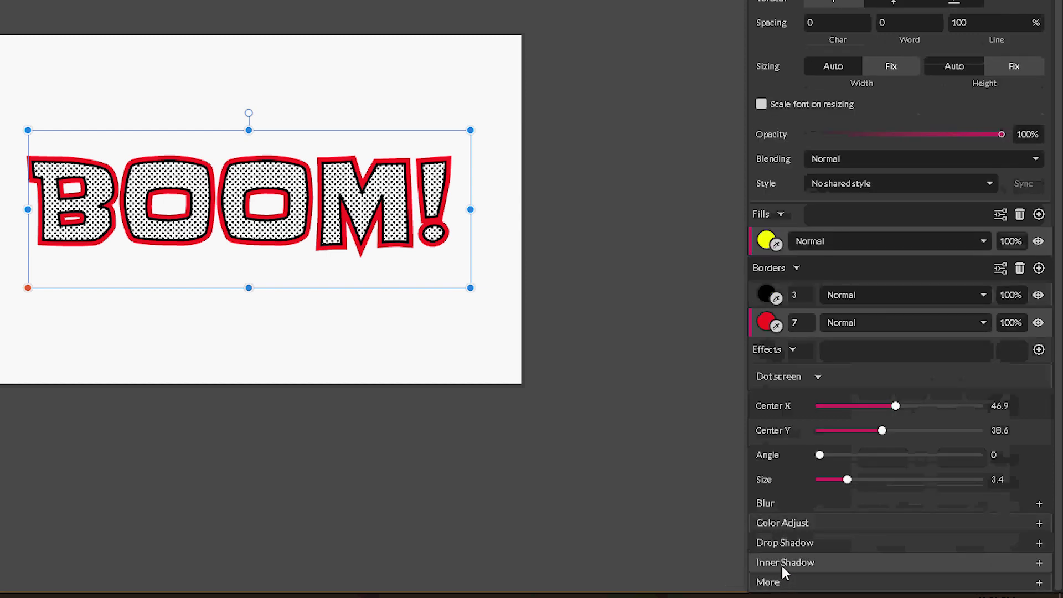
- Add an Inner Shadow to the text with blur 100 and opacity 100%
{"action": "left_click", "coordinate": [781, 562]}
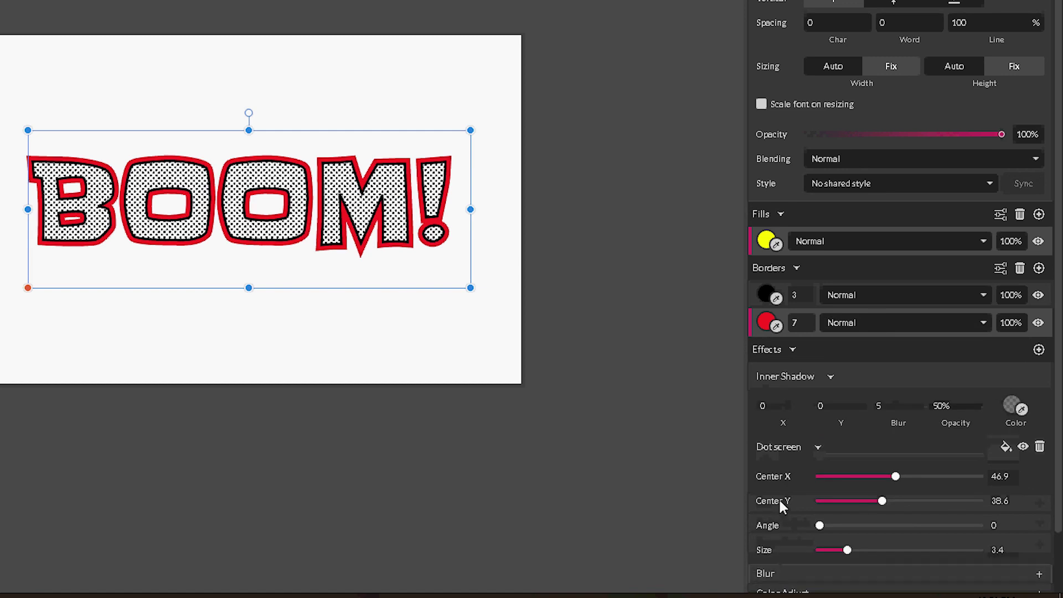
{"action": "scroll", "coordinate": [778, 497], "scroll_direction": "down", "scroll_amount": 1}
{"action": "scroll", "coordinate": [778, 496], "scroll_direction": "up", "scroll_amount": 1}
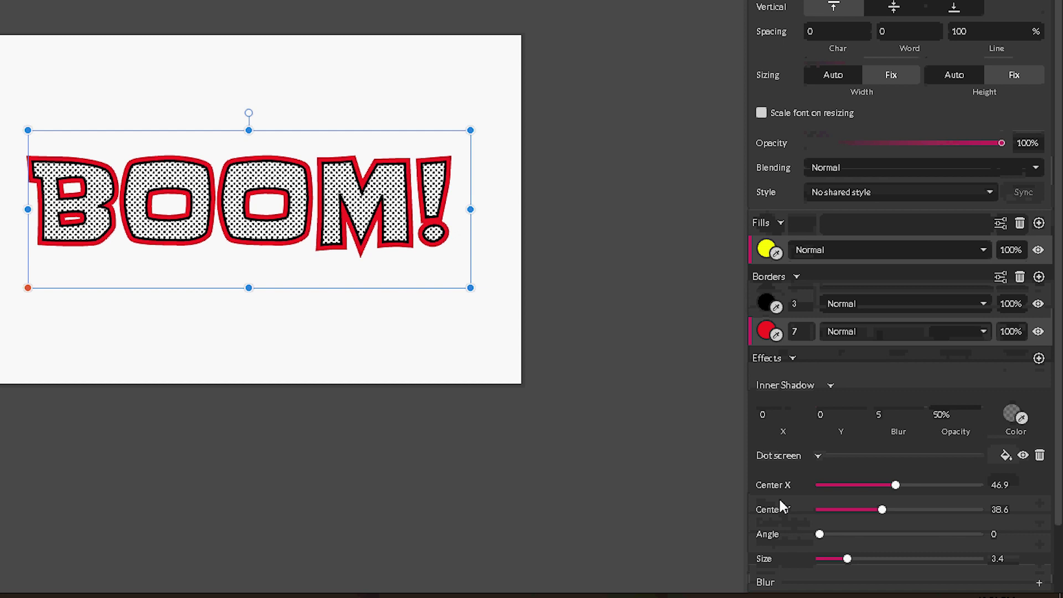
{"action": "left_click", "coordinate": [893, 414]}
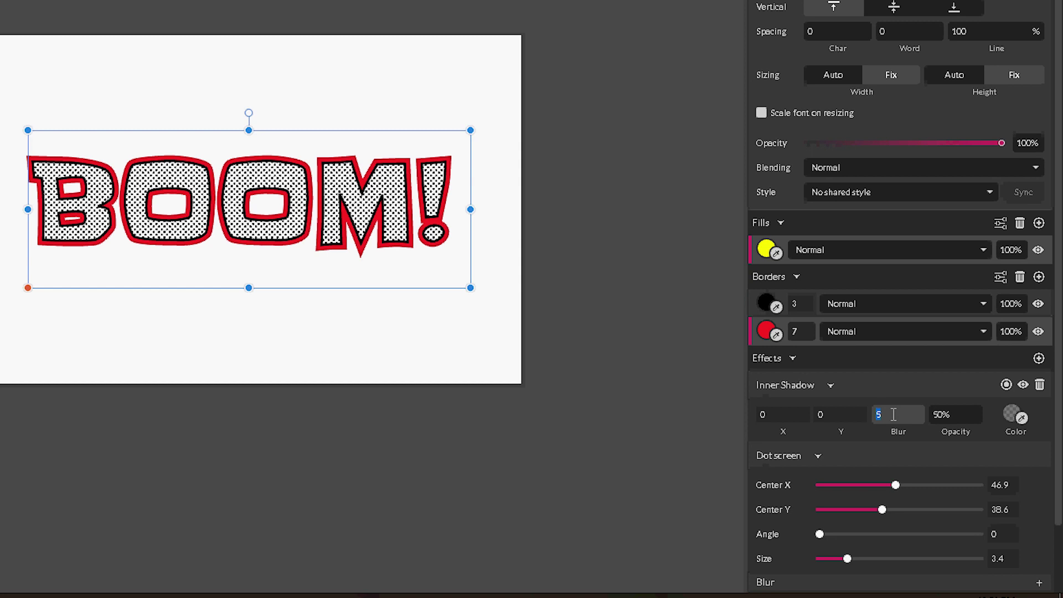
{"action": "type", "text": "100"}
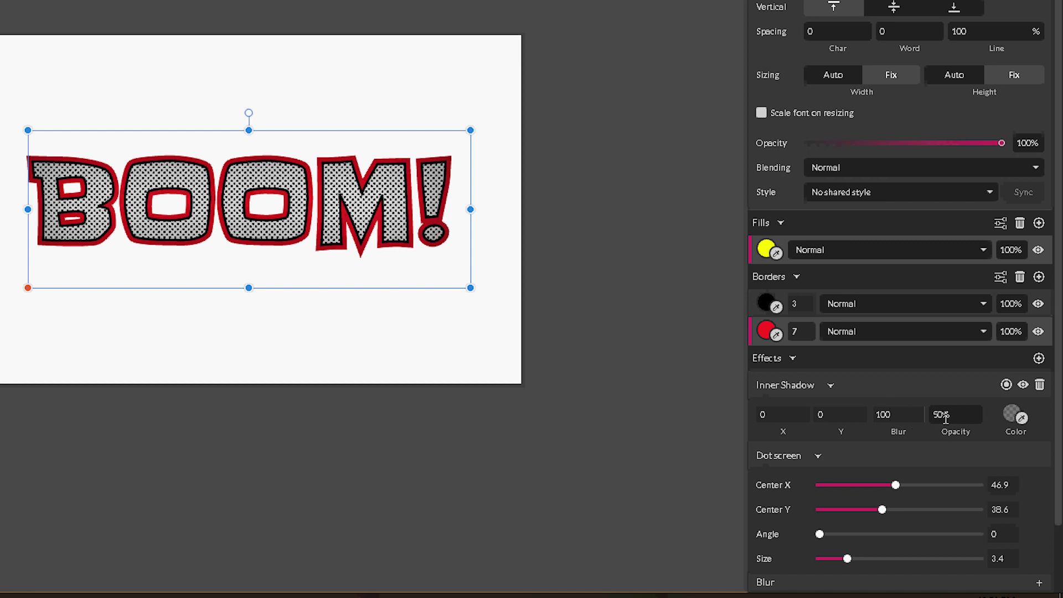
{"action": "left_click", "coordinate": [946, 413]}
{"action": "type", "text": "100"}
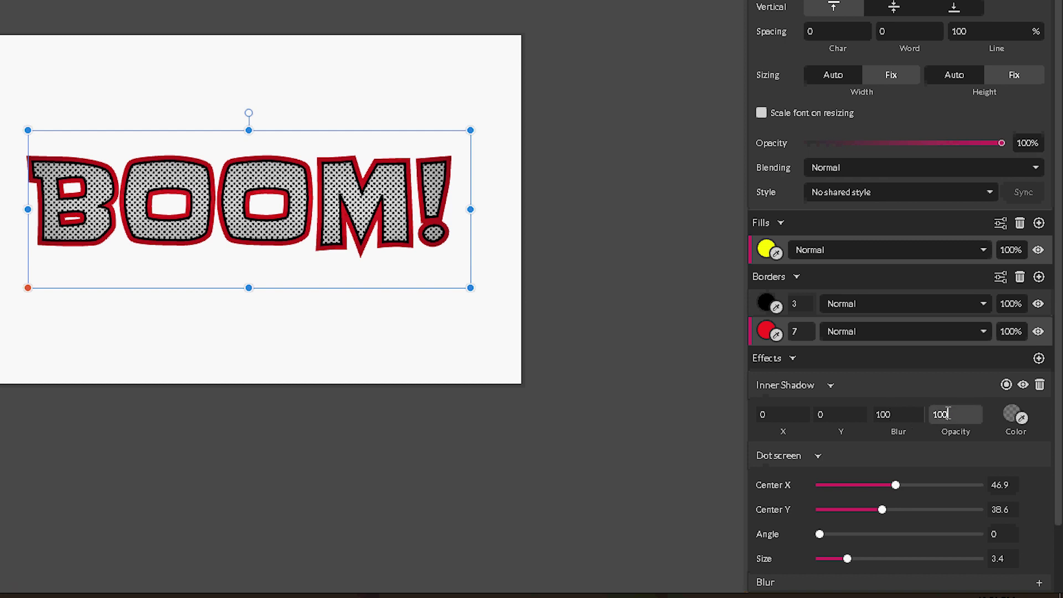
{"action": "key", "text": "Return"}
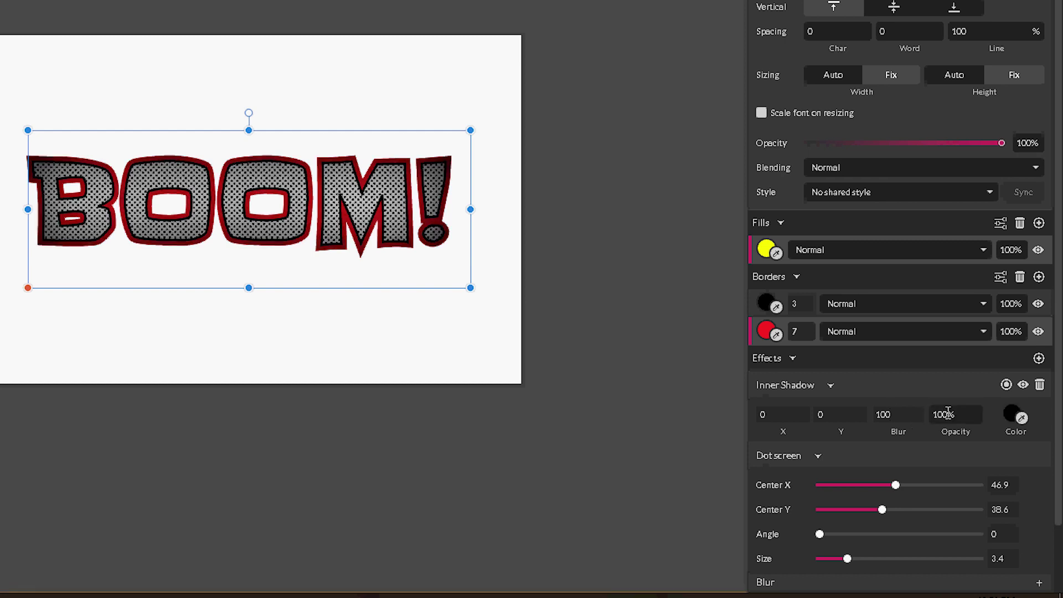
- Make the inner shadow light yellow and apply it to the fill only
{"action": "left_click", "coordinate": [1016, 416]}
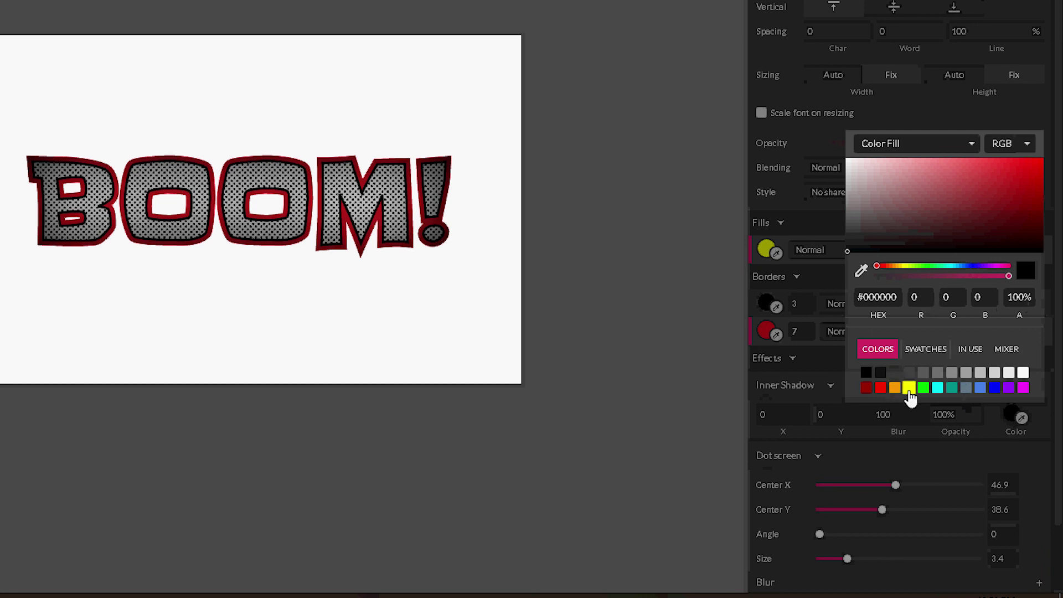
{"action": "left_click", "coordinate": [909, 387]}
{"action": "left_click_drag", "start_coordinate": [998, 188], "coordinate": [998, 159]}
{"action": "left_click", "coordinate": [254, 216]}
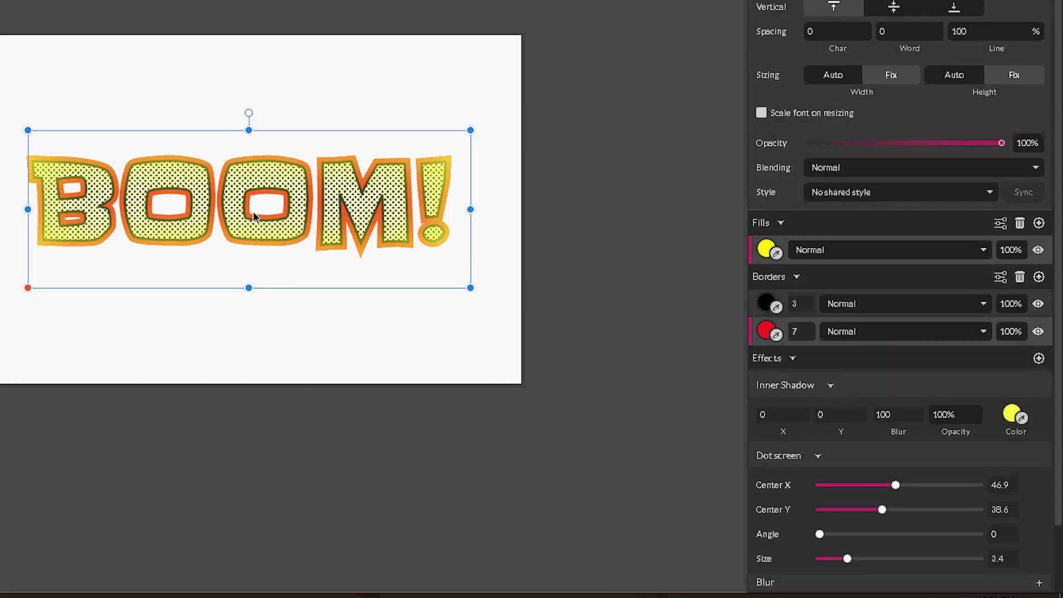
{"action": "mouse_move", "coordinate": [1005, 385]}
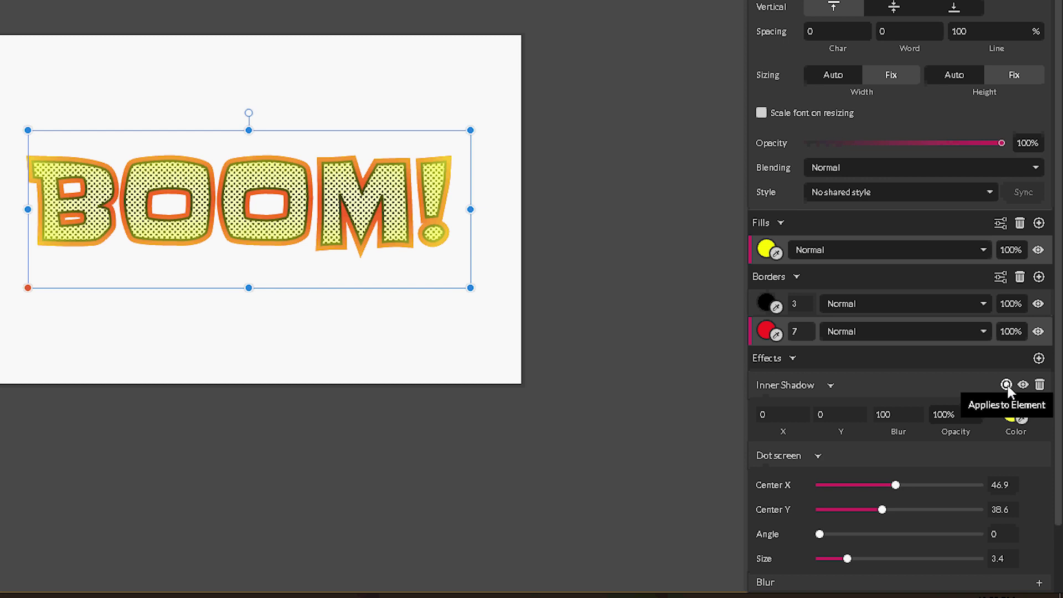
{"action": "left_click", "coordinate": [1005, 384]}
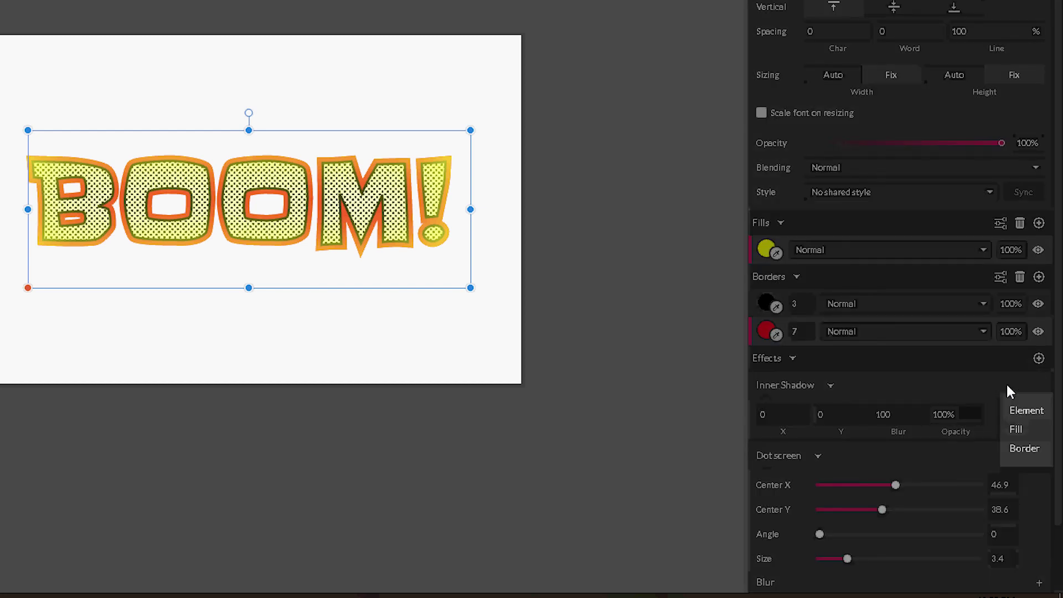
{"action": "left_click", "coordinate": [1013, 431]}
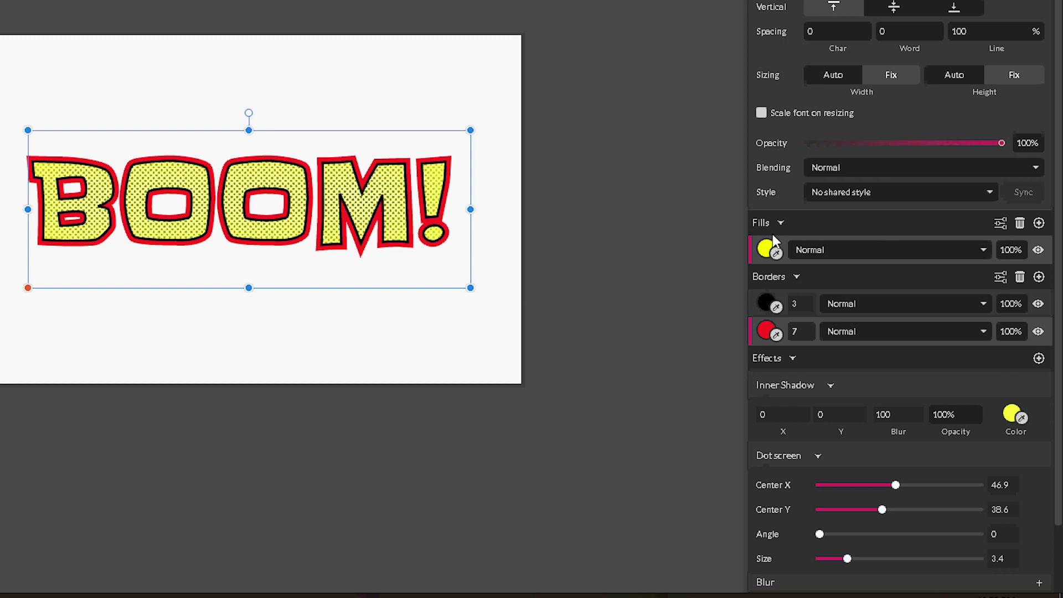
- Switch the BOOM! fill to a linear gradient running vertically down the letters
{"action": "left_click", "coordinate": [768, 249]}
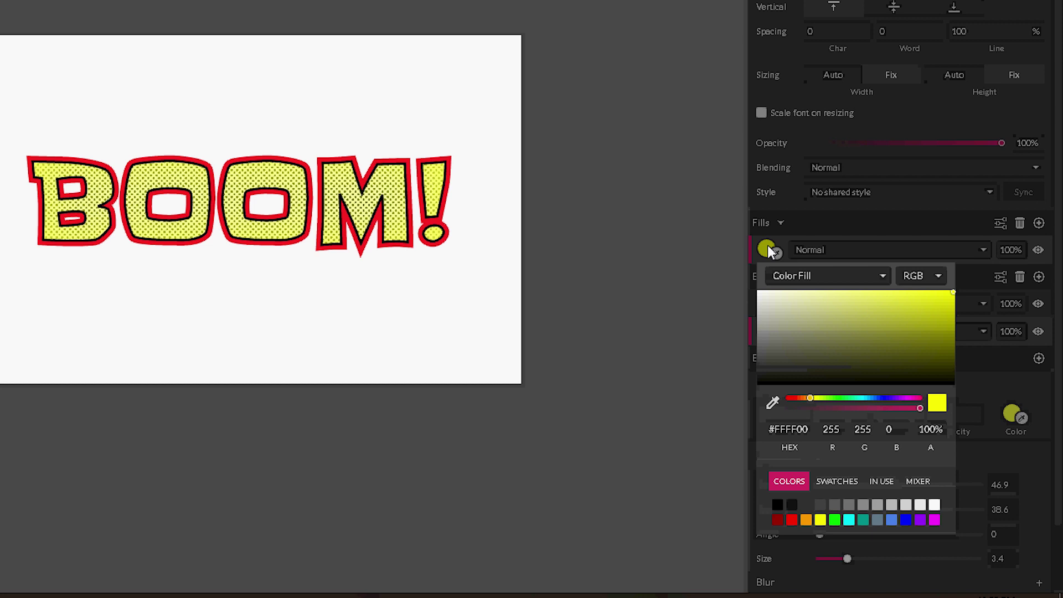
{"action": "left_click", "coordinate": [795, 277]}
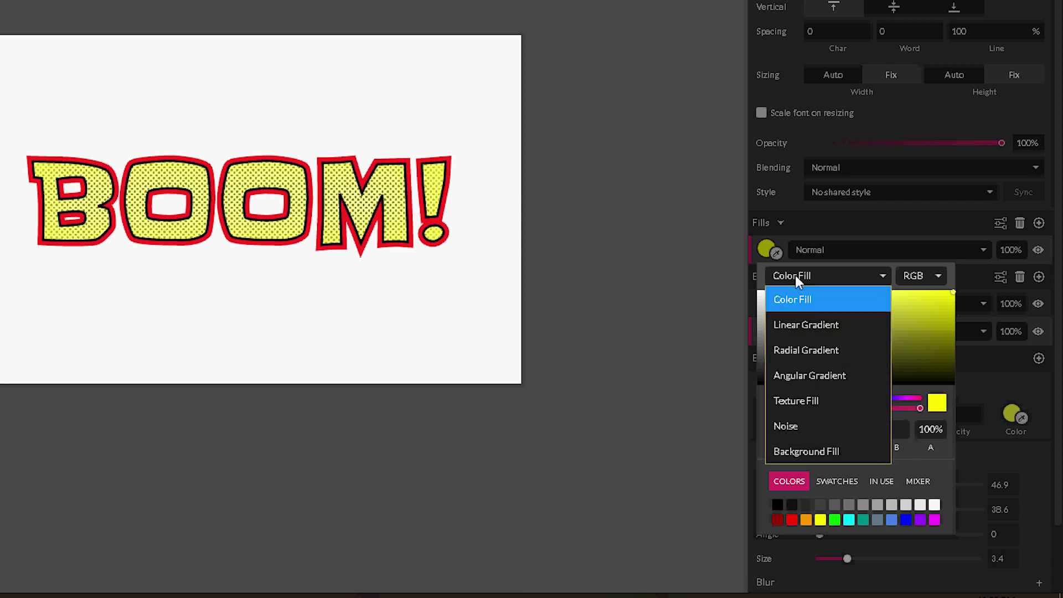
{"action": "left_click", "coordinate": [798, 328]}
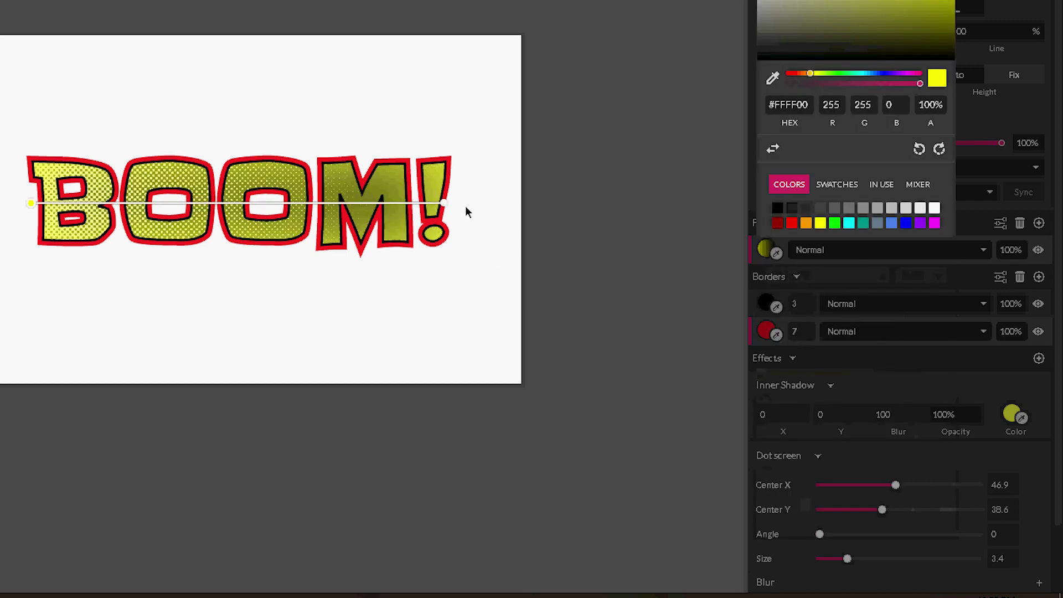
{"action": "left_click_drag", "start_coordinate": [444, 205], "coordinate": [242, 261]}
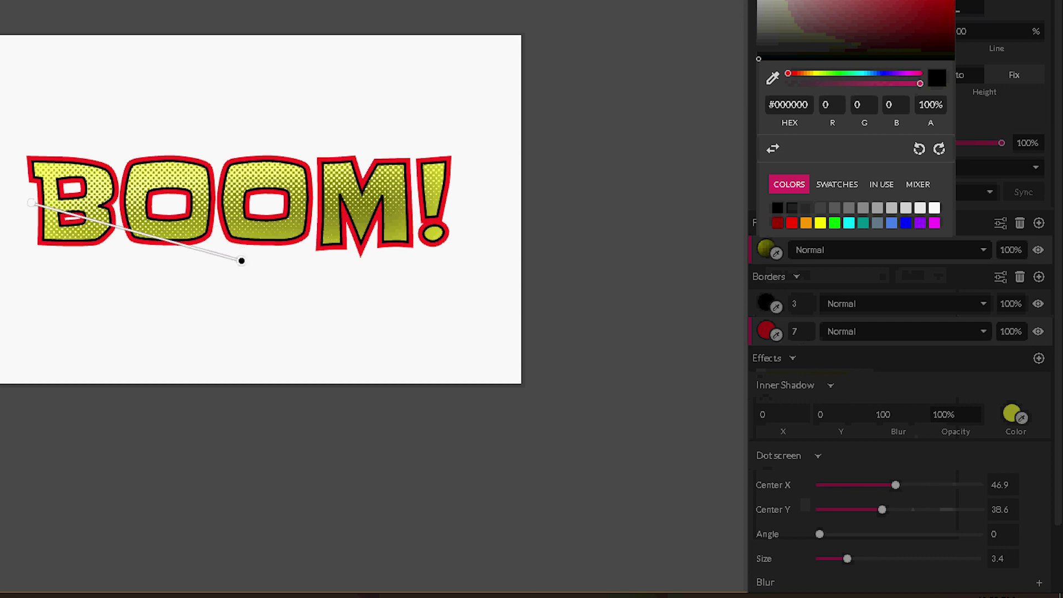
{"action": "left_click_drag", "start_coordinate": [31, 206], "coordinate": [241, 148]}
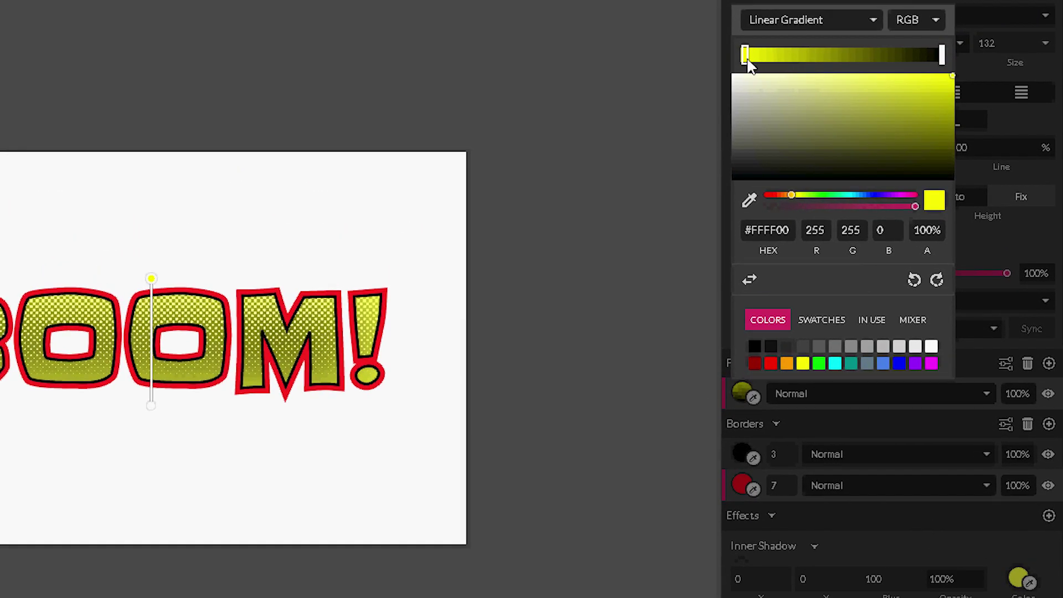
- Set the gradient stops to white #FFFFFF and grey #828282, stretching it below the text
{"action": "left_click", "coordinate": [747, 83]}
{"action": "left_click_drag", "start_coordinate": [747, 81], "coordinate": [705, 57]}
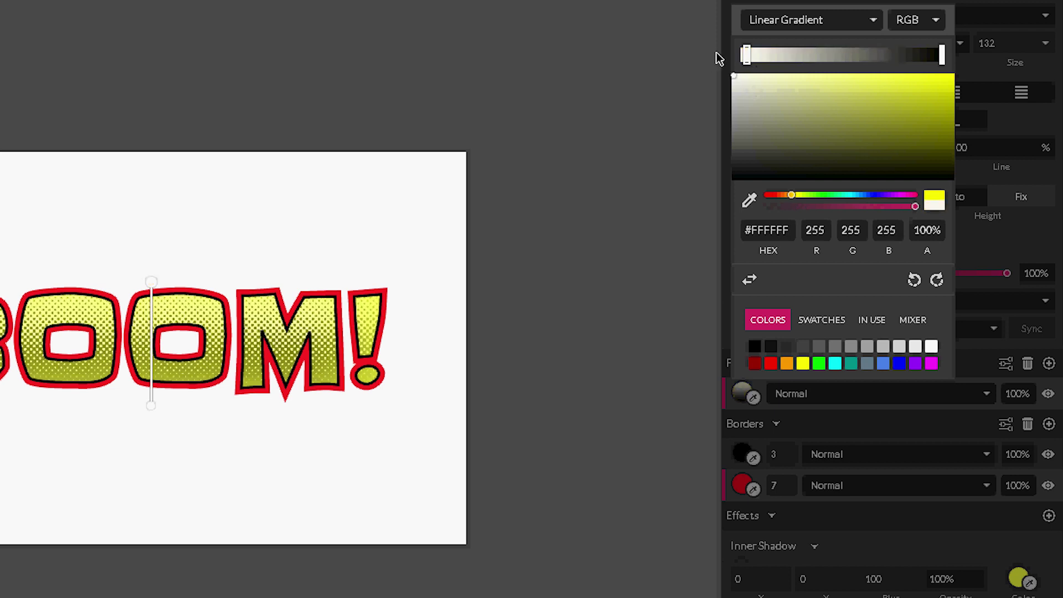
{"action": "left_click", "coordinate": [940, 54]}
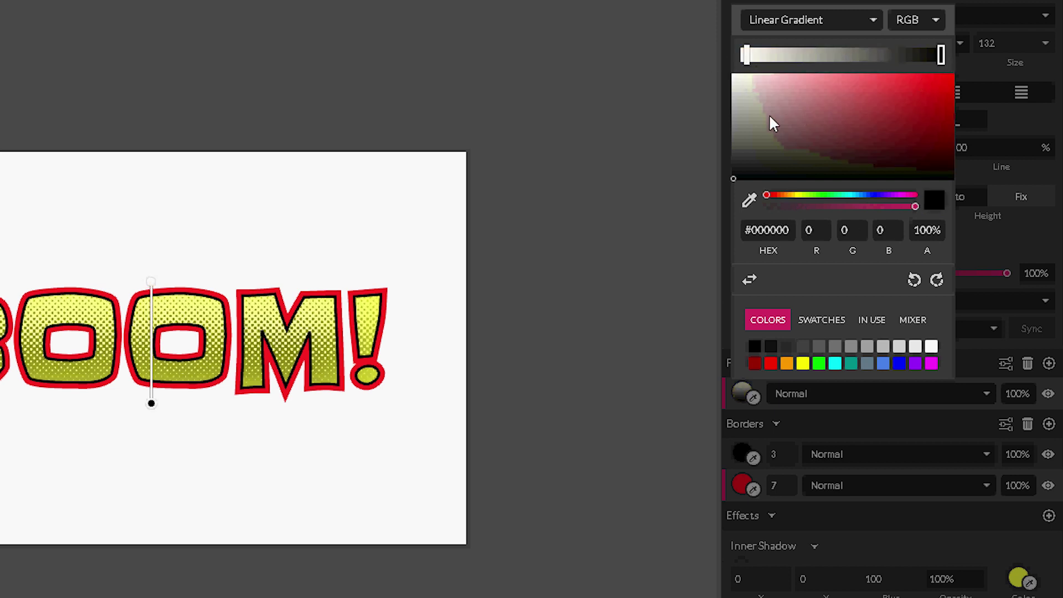
{"action": "left_click_drag", "start_coordinate": [773, 122], "coordinate": [722, 123]}
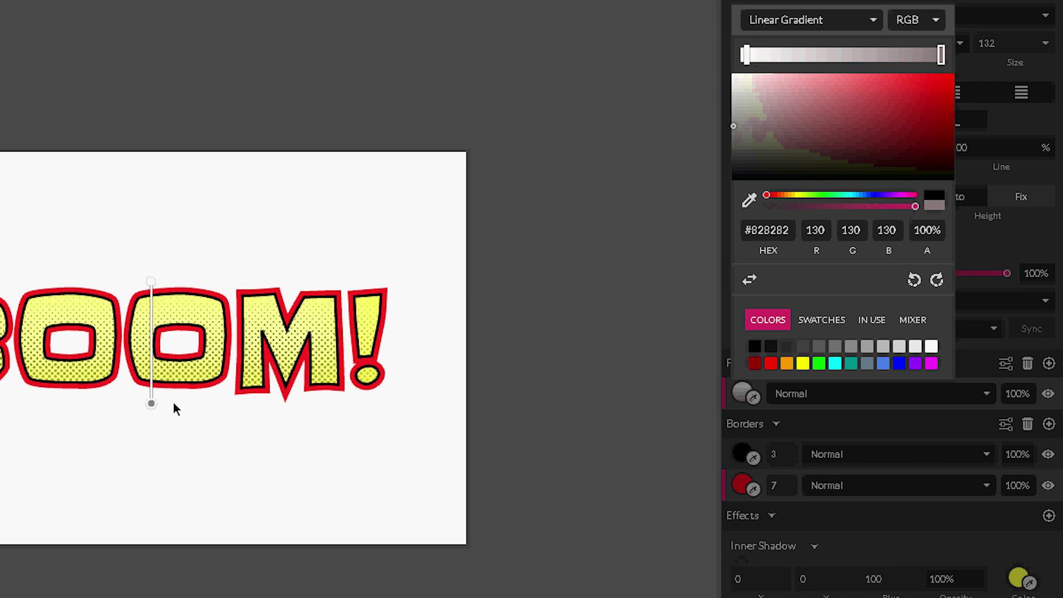
{"action": "left_click_drag", "start_coordinate": [150, 404], "coordinate": [154, 442]}
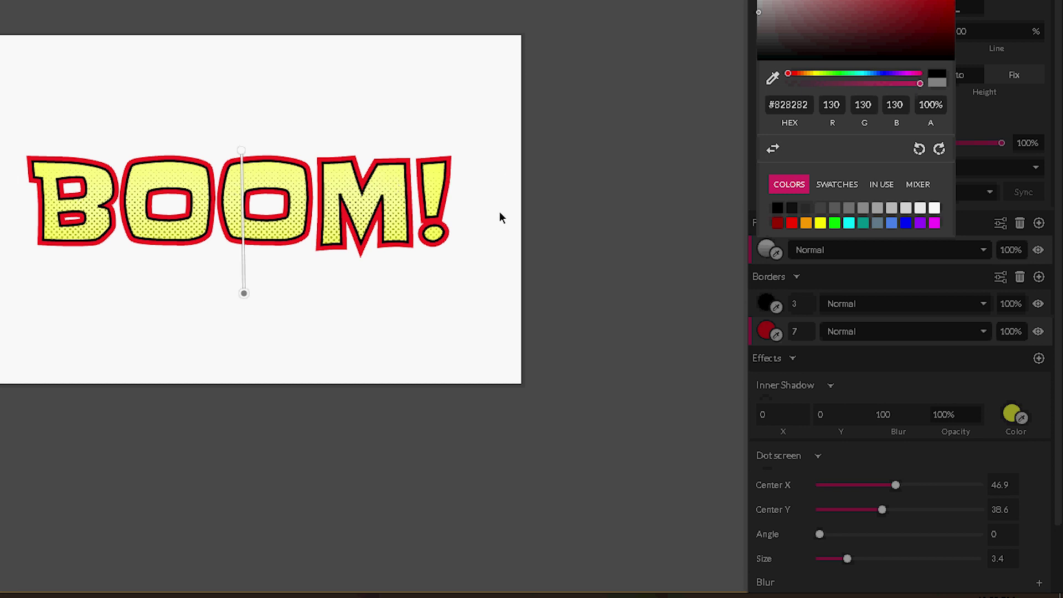
{"action": "key", "text": "ctrl+plus"}
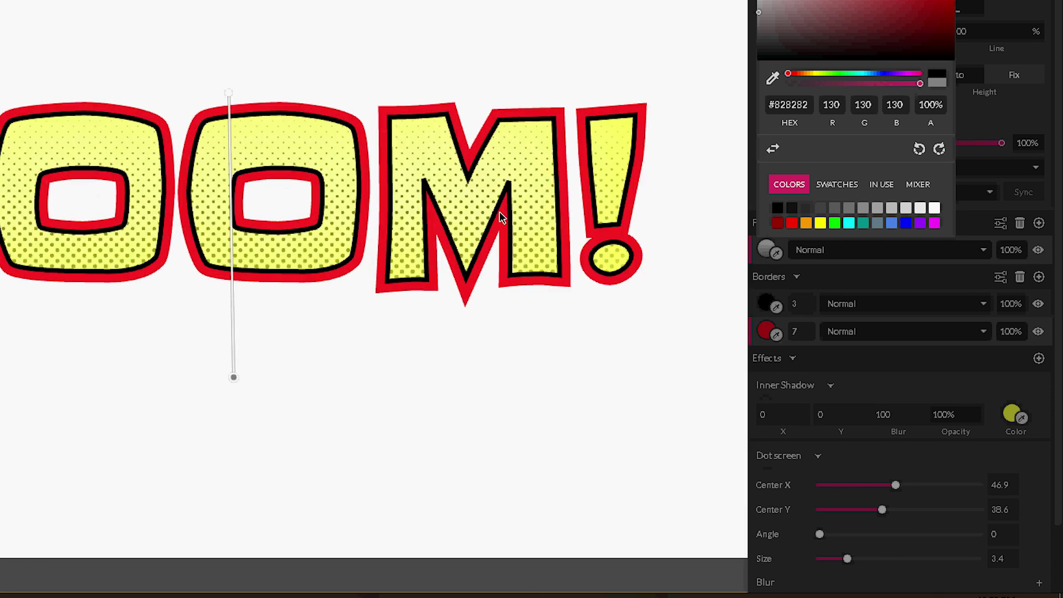
{"action": "key", "text": "ctrl+0"}
{"action": "key", "text": "ctrl+plus"}
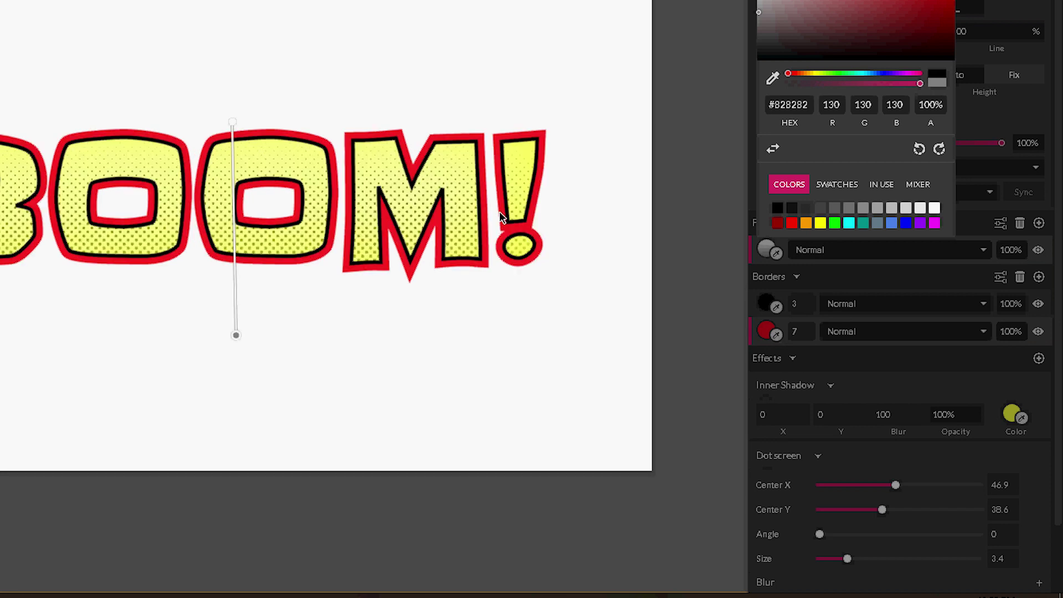
{"action": "left_click", "coordinate": [449, 310]}
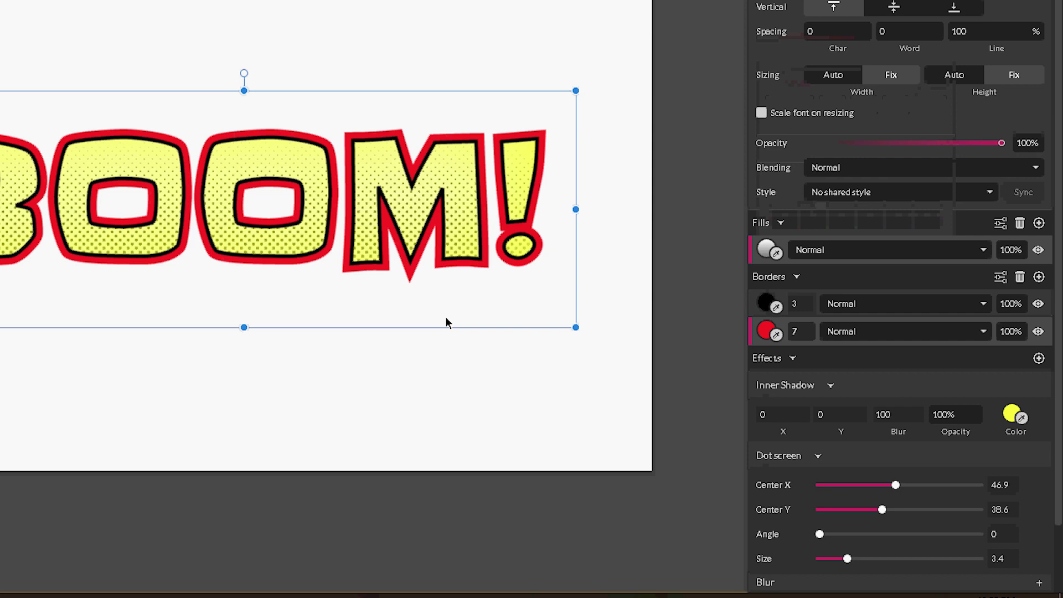
- Add a Long Shadow effect from the Shadow category of extra effects
{"action": "scroll", "coordinate": [886, 471], "scroll_direction": "down", "scroll_amount": 2}
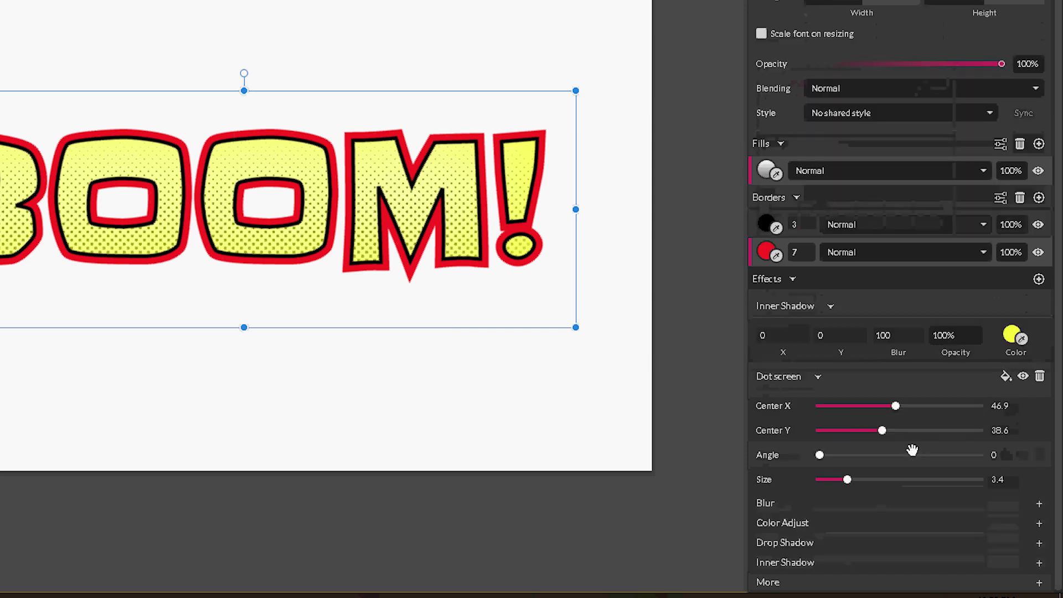
{"action": "left_click", "coordinate": [791, 579]}
{"action": "left_click", "coordinate": [779, 332]}
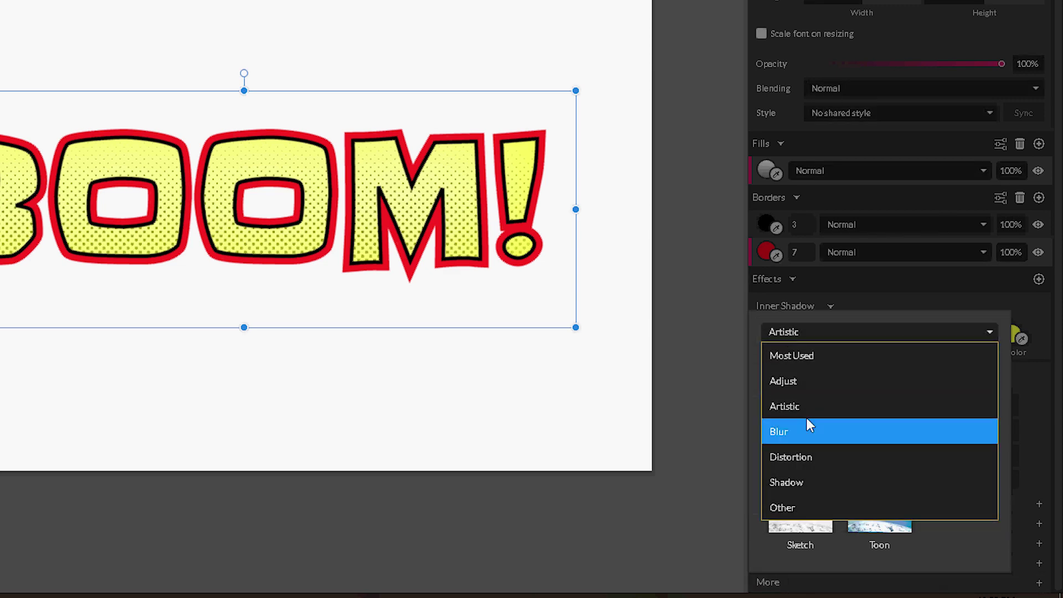
{"action": "left_click", "coordinate": [805, 482]}
{"action": "left_click", "coordinate": [883, 432]}
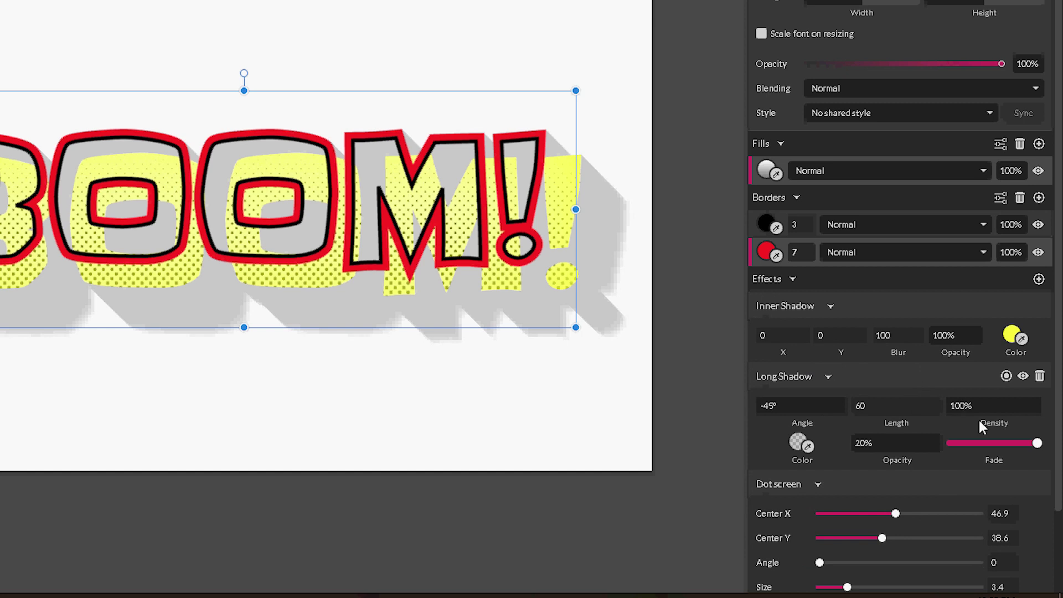
- Drag the long shadow's fade to zero and set its opacity to 100%
{"action": "left_click_drag", "start_coordinate": [1036, 443], "coordinate": [828, 452]}
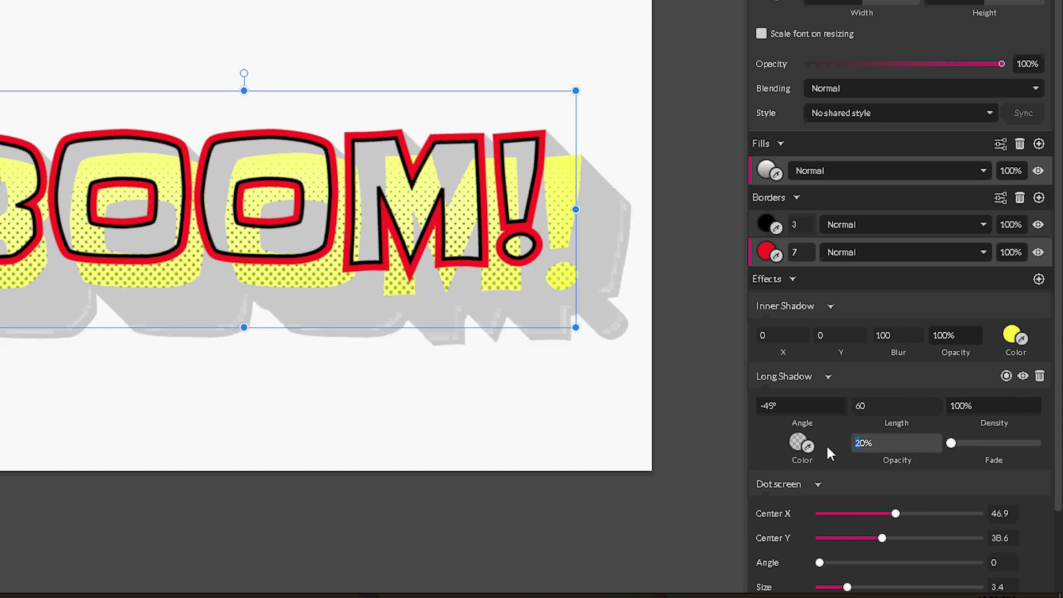
{"action": "double_click", "coordinate": [851, 442]}
{"action": "key", "text": "Return"}
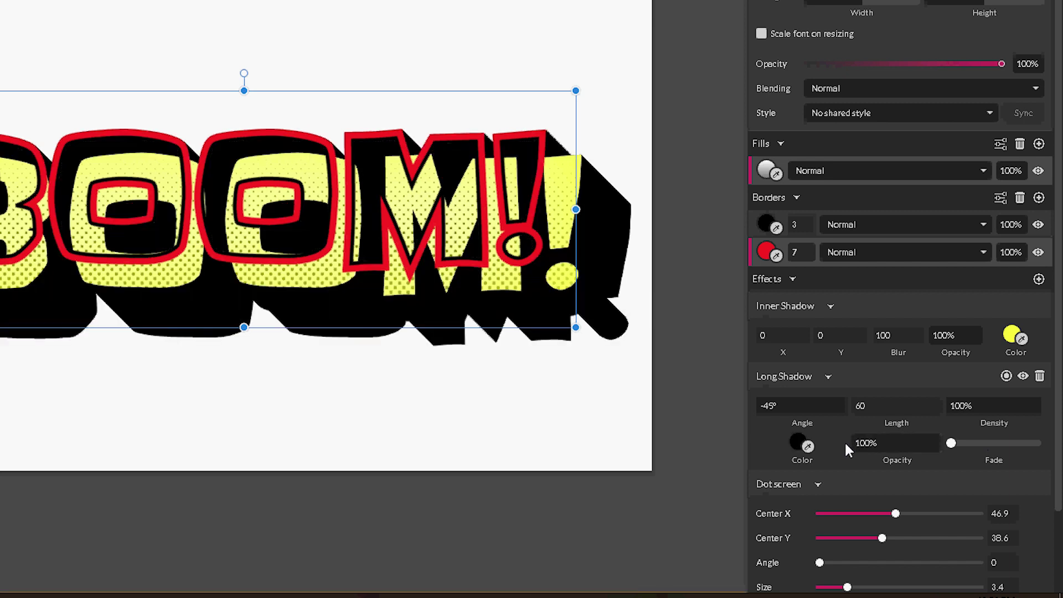
{"action": "left_click", "coordinate": [761, 224]}
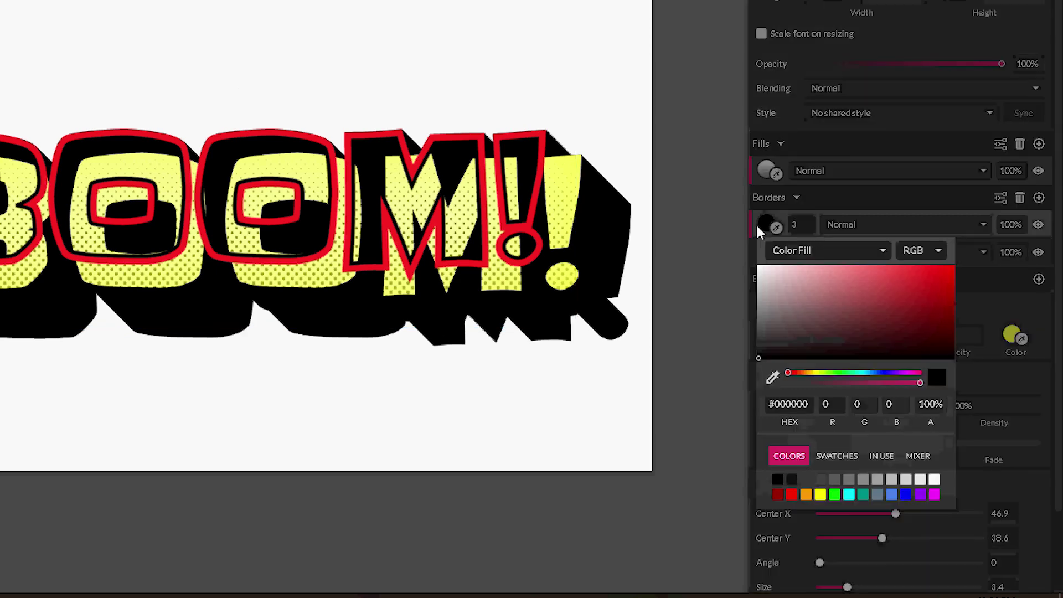
{"action": "left_click", "coordinate": [609, 304]}
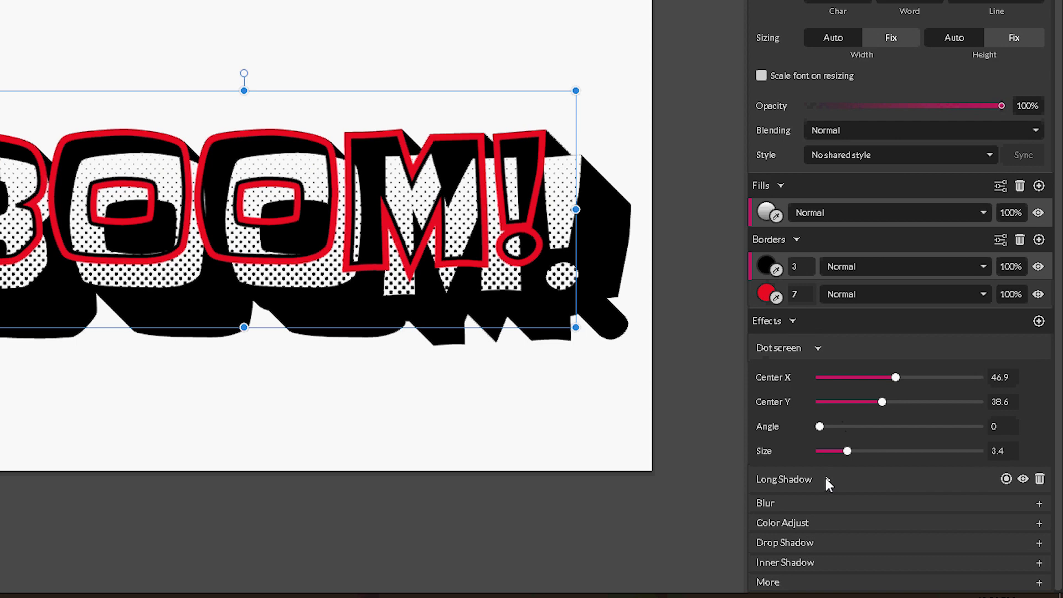
- Make the long shadow apply to the whole element and shorten it to length 15
{"action": "left_click", "coordinate": [828, 481]}
{"action": "left_click", "coordinate": [1005, 439]}
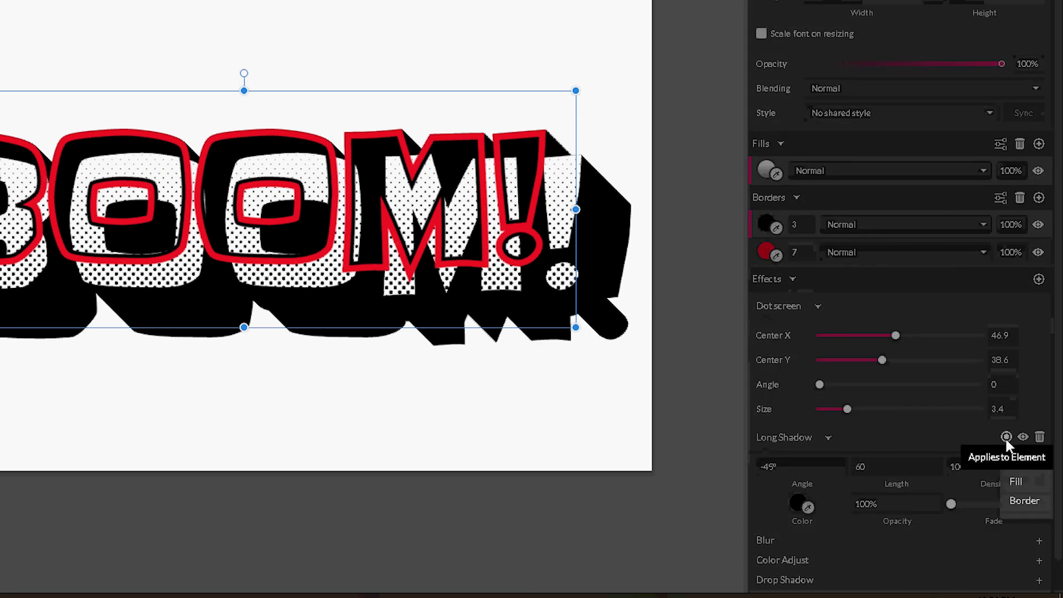
{"action": "left_click", "coordinate": [1013, 481]}
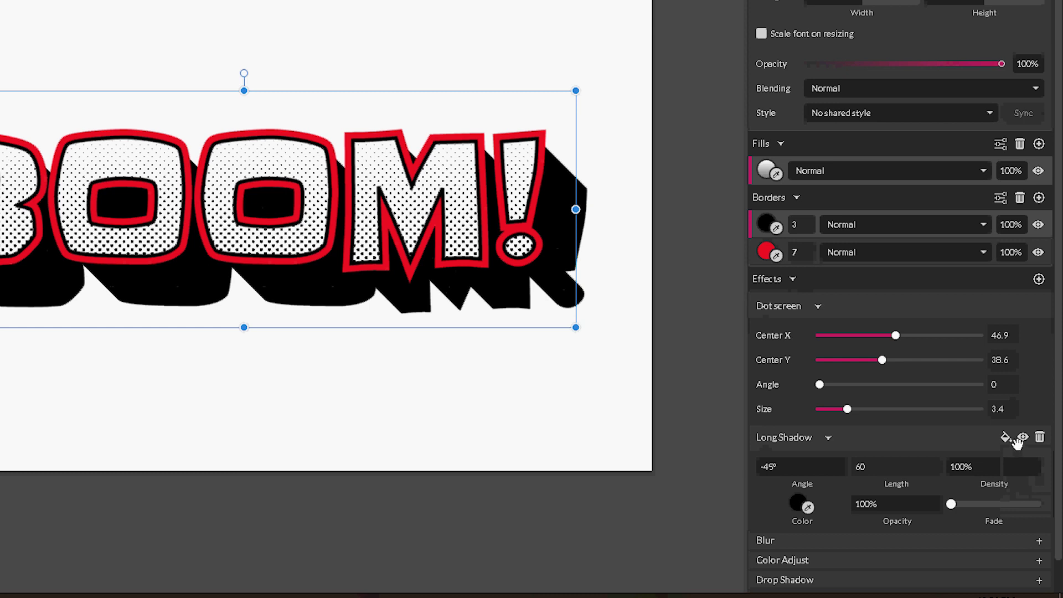
{"action": "left_click", "coordinate": [1005, 438]}
{"action": "left_click", "coordinate": [1017, 462]}
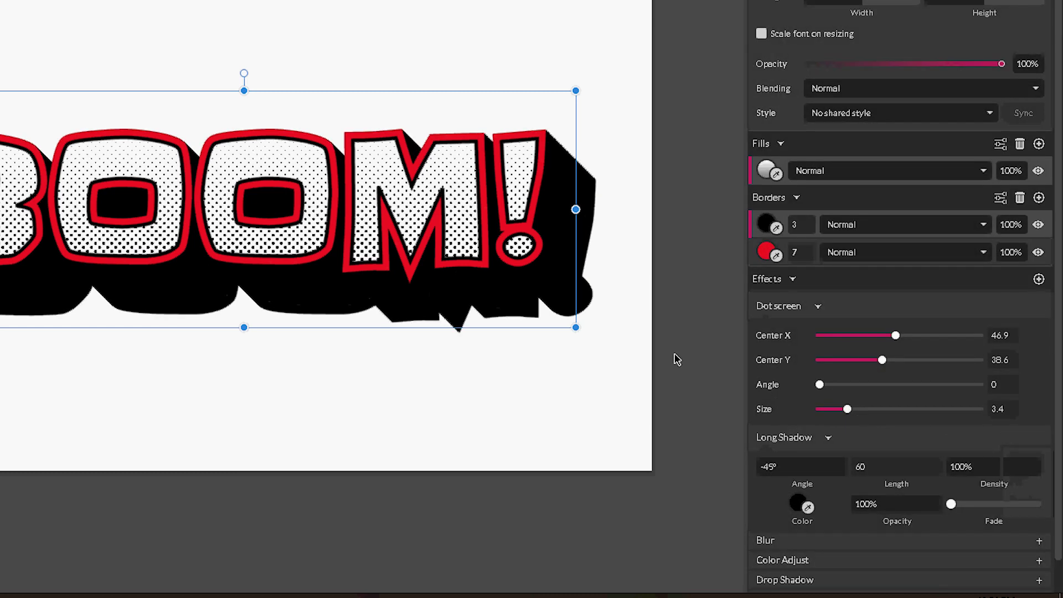
{"action": "left_click", "coordinate": [878, 464]}
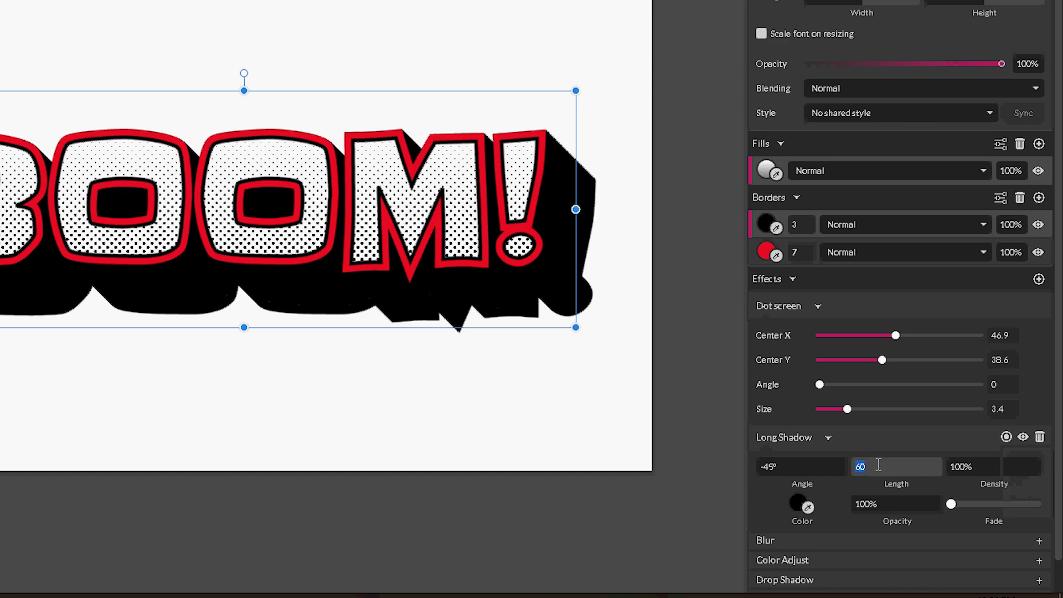
{"action": "key", "text": "Down"}
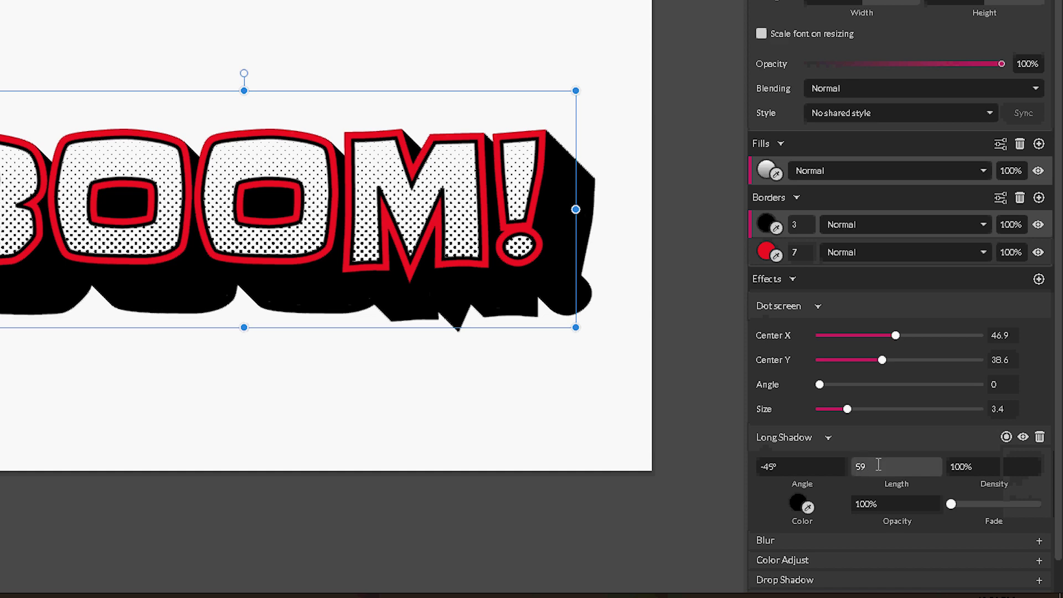
{"action": "key", "text": "Down"}
{"action": "key", "text": "Down"}
{"action": "key", "text": "Down"}
{"action": "key", "text": "Down"}
{"action": "key", "text": "Down"}
{"action": "key", "text": "Down"}
{"action": "key", "text": "Down"}
{"action": "key", "text": "Down"}
{"action": "key", "text": "Down"}
{"action": "key", "text": "Down"}
{"action": "key", "text": "Down"}
{"action": "key", "text": "Down"}
{"action": "key", "text": "Down"}
{"action": "key", "text": "Down"}
{"action": "key", "text": "Down"}
{"action": "key", "text": "Down"}
{"action": "key", "text": "Down"}
{"action": "key", "text": "Down"}
{"action": "key", "text": "Down"}
{"action": "key", "text": "Down"}
{"action": "key", "text": "Down"}
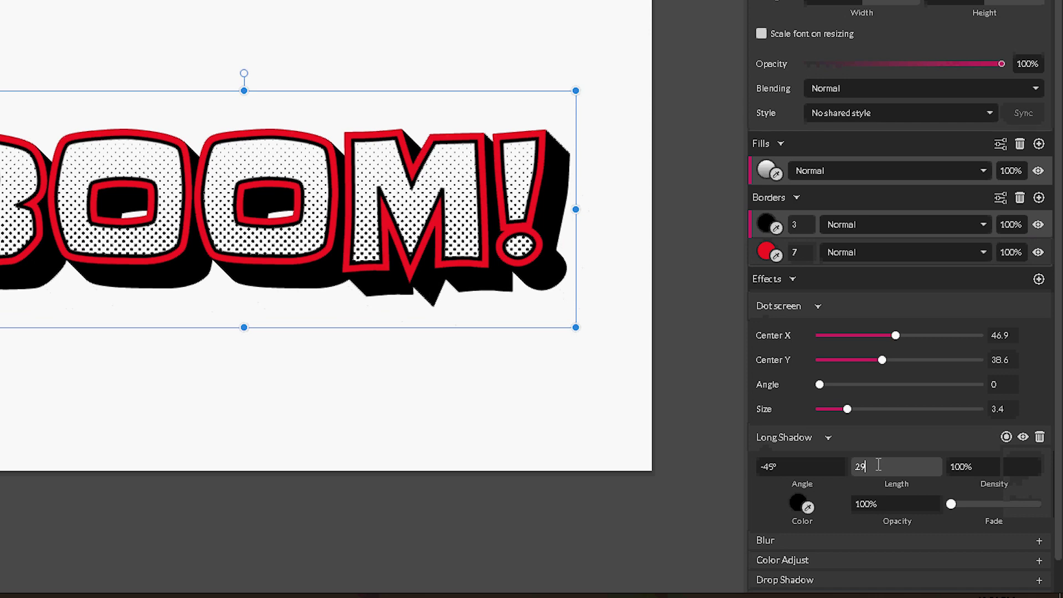
{"action": "key", "text": "Down"}
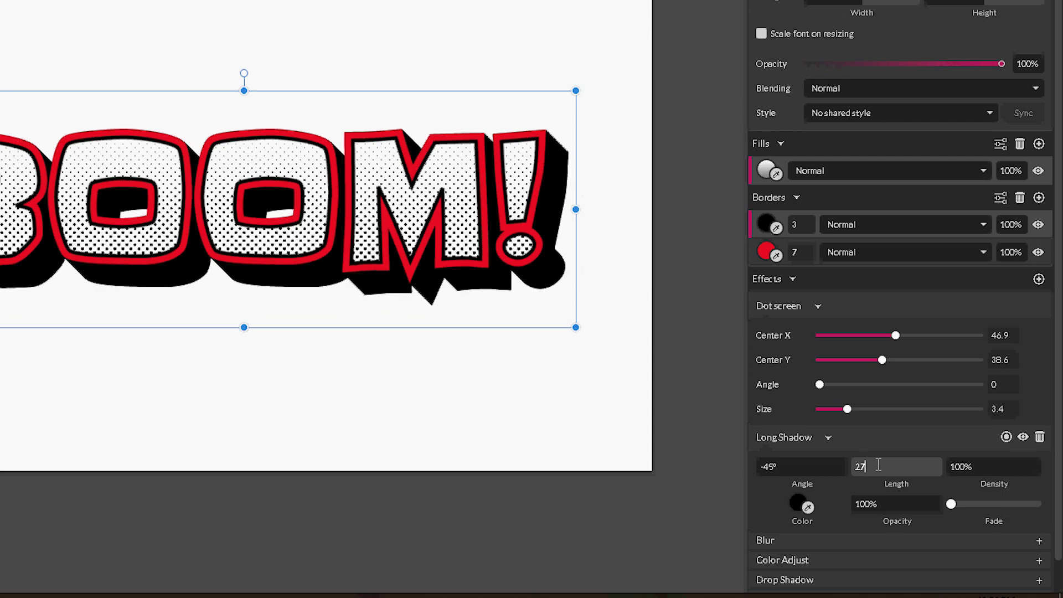
{"action": "key", "text": "Down"}
{"action": "key", "text": "Down"}
{"action": "key", "text": "Down"}
{"action": "key", "text": "Down"}
{"action": "key", "text": "Down"}
{"action": "key", "text": "Down"}
{"action": "key", "text": "Down"}
{"action": "key", "text": "Down"}
{"action": "key", "text": "Down"}
{"action": "key", "text": "Down"}
{"action": "key", "text": "Down"}
{"action": "key", "text": "Down"}
{"action": "key", "text": "Down"}
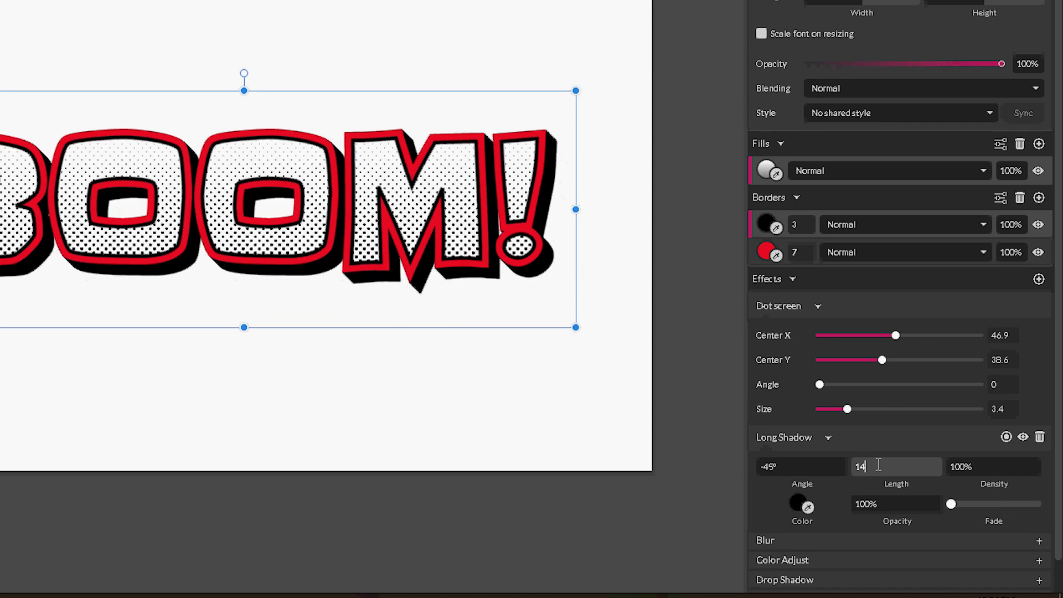
{"action": "key", "text": "Up"}
- Set the long shadow angle to -112°, collapse Dot screen, and add an Inner Shadow
{"action": "left_click", "coordinate": [802, 465]}
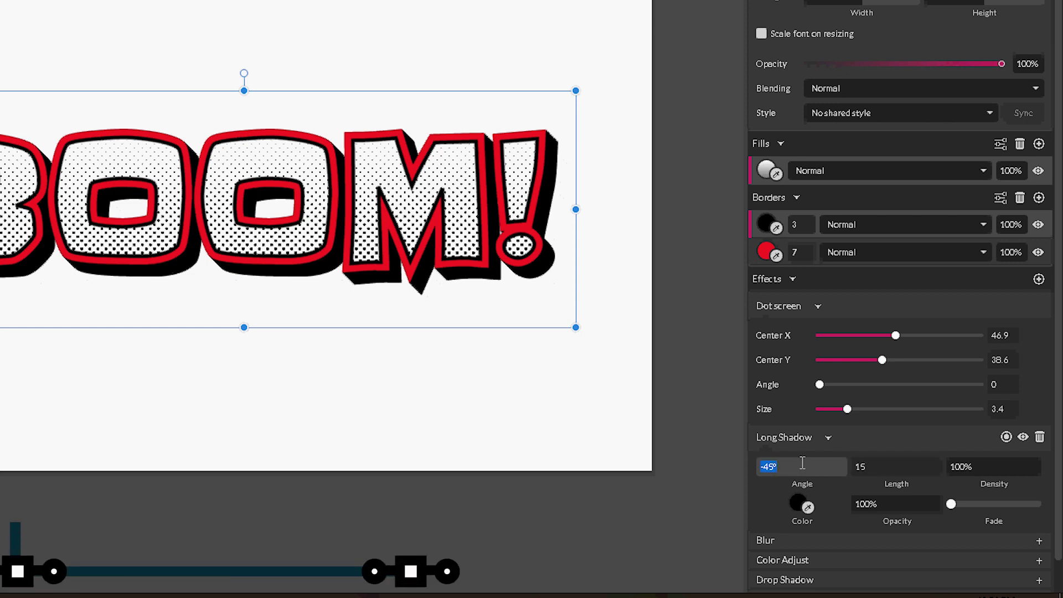
{"action": "type", "text": "112"}
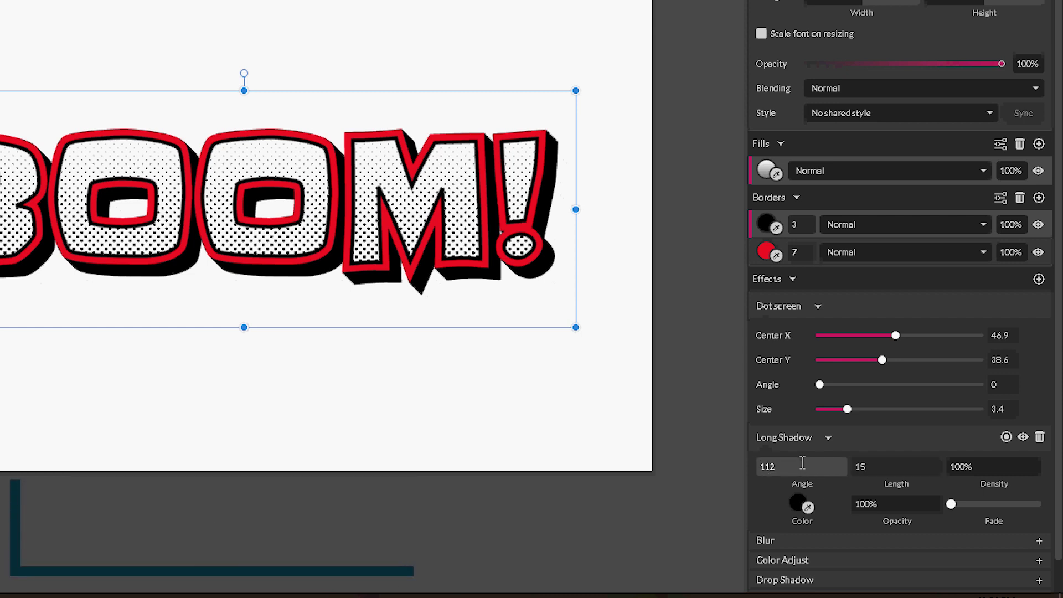
{"action": "key", "text": "Left"}
{"action": "key", "text": "Left"}
{"action": "key", "text": "Left"}
{"action": "type", "text": "-"}
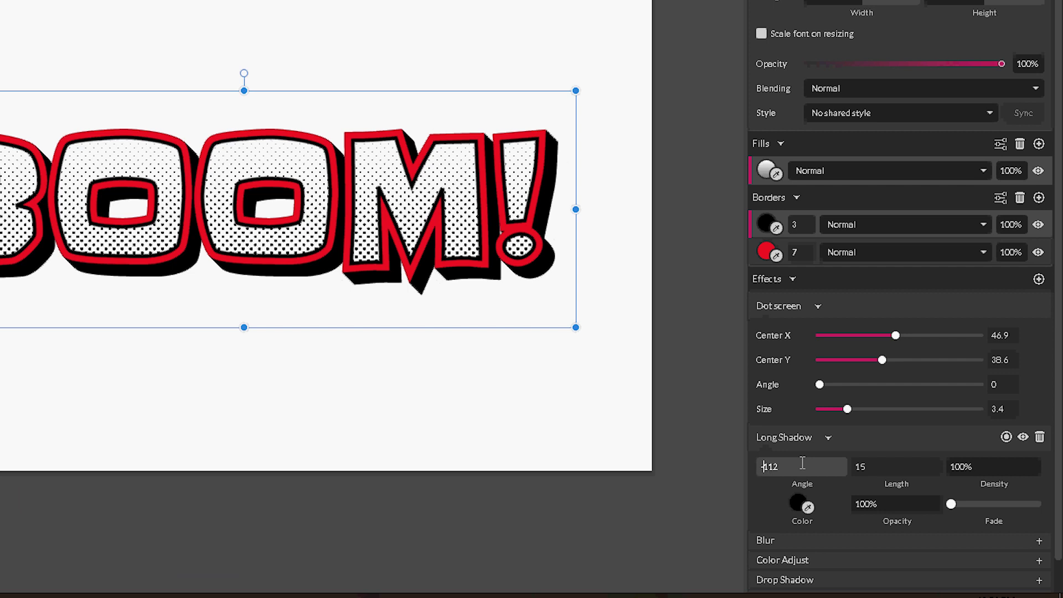
{"action": "key", "text": "Return"}
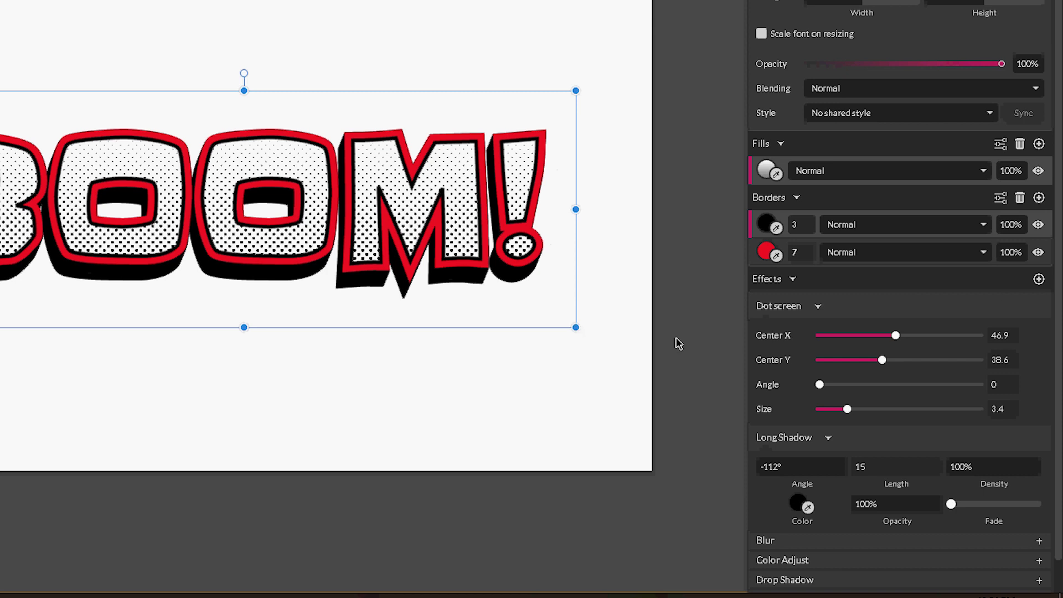
{"action": "left_click", "coordinate": [817, 306]}
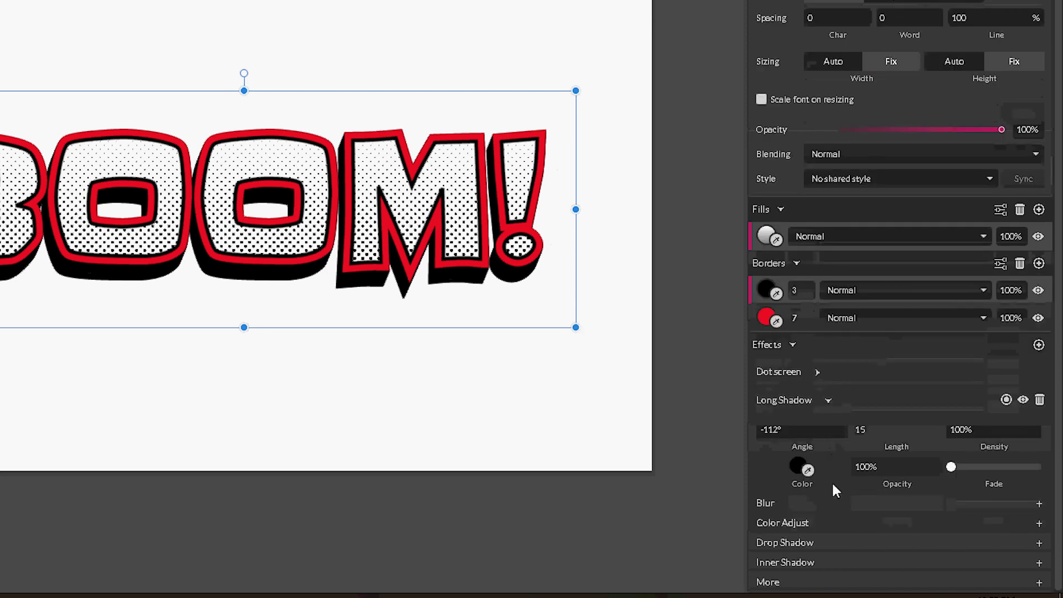
{"action": "left_click", "coordinate": [794, 563]}
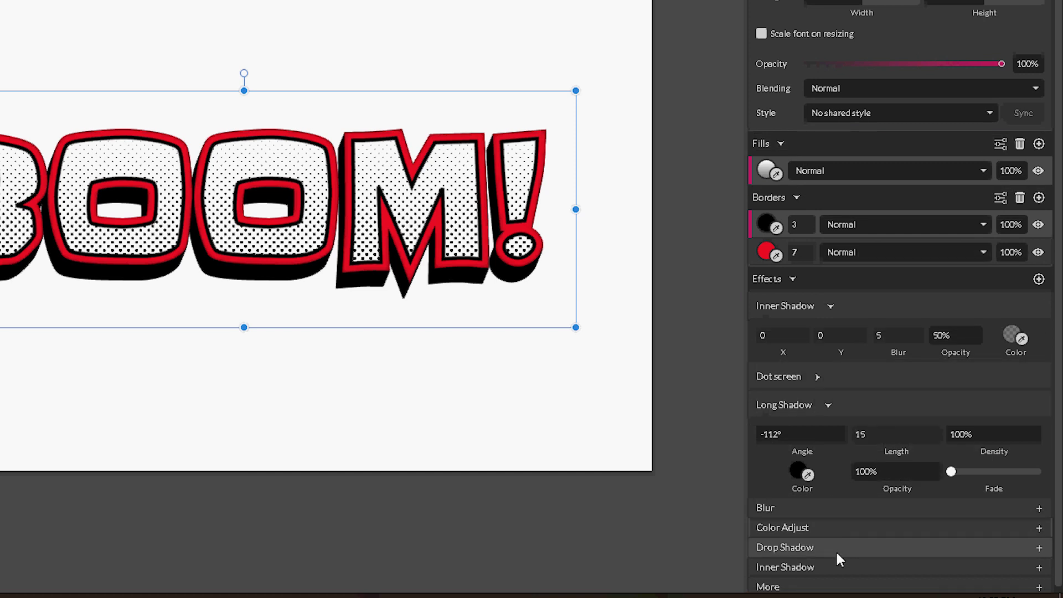
- Set the new inner shadow's blur to 100 and opacity to 100%
{"action": "left_click", "coordinate": [894, 336]}
{"action": "key", "text": "BackSpace"}
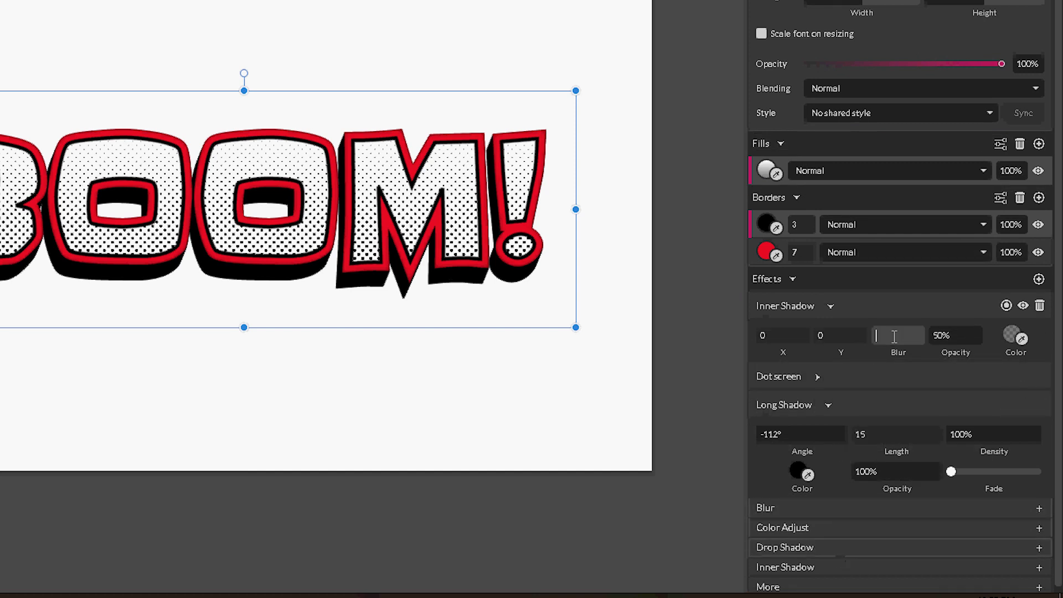
{"action": "type", "text": "100"}
{"action": "key", "text": "Return"}
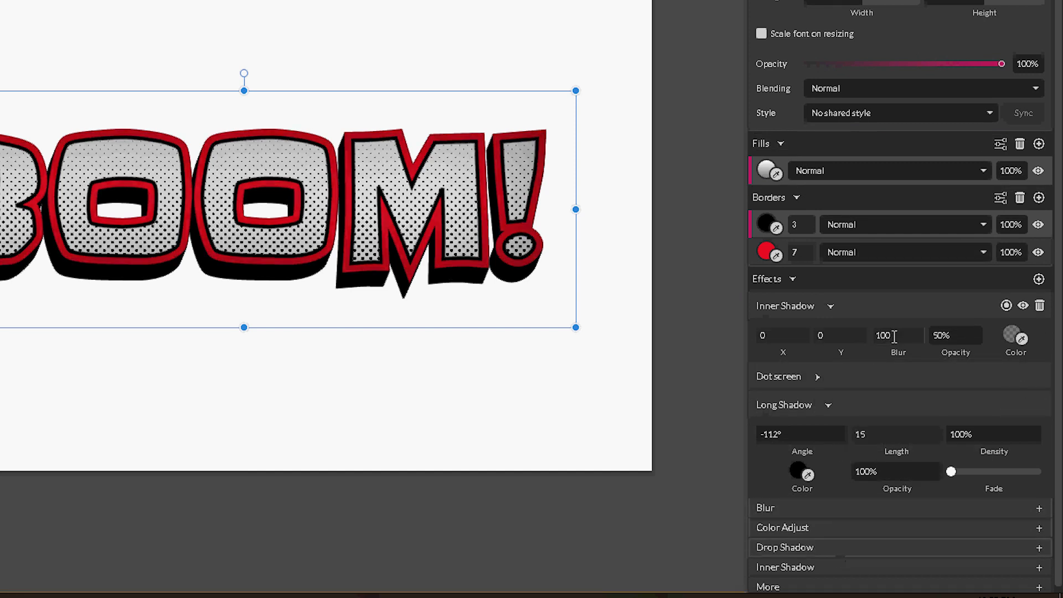
{"action": "left_click", "coordinate": [942, 334]}
{"action": "type", "text": "1"}
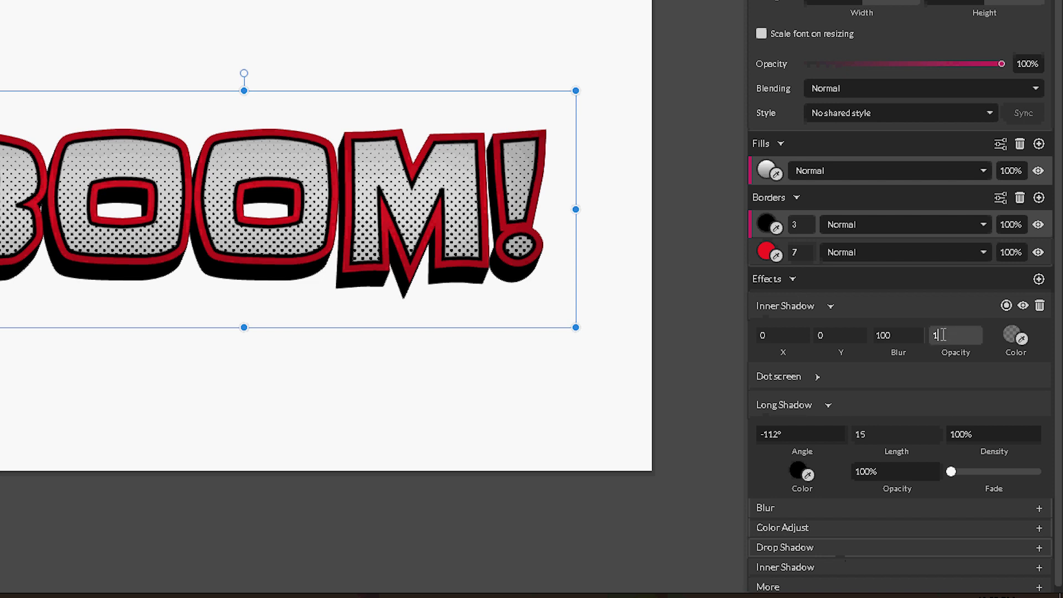
{"action": "type", "text": "00"}
{"action": "key", "text": "Return"}
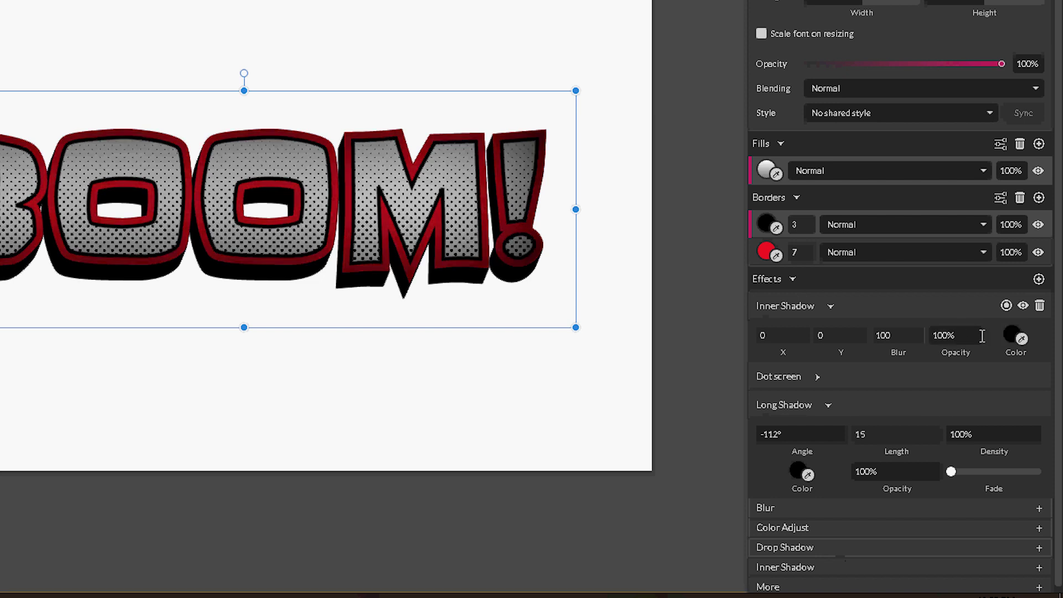
- Make the inner shadow yellow and apply it to the fill only
{"action": "left_click", "coordinate": [1011, 335]}
{"action": "left_click", "coordinate": [908, 309]}
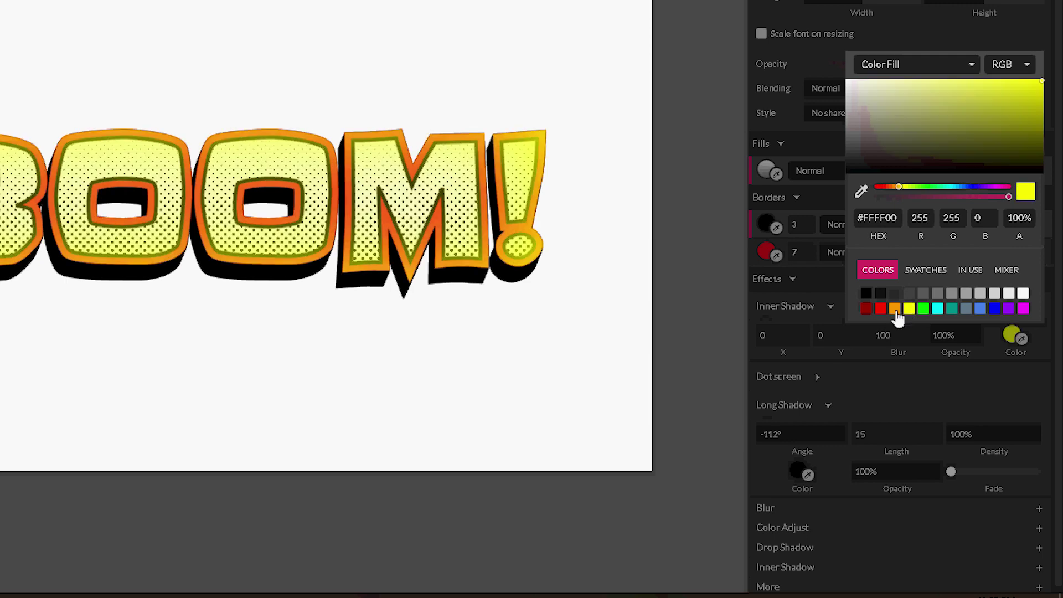
{"action": "left_click", "coordinate": [994, 369]}
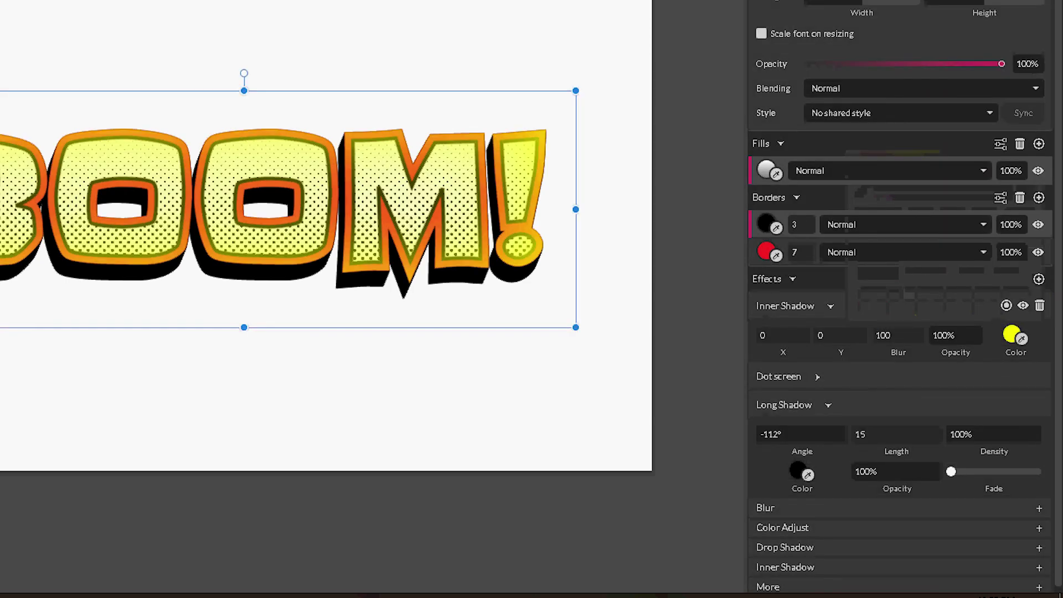
{"action": "left_click", "coordinate": [1021, 304]}
{"action": "left_click", "coordinate": [1006, 306]}
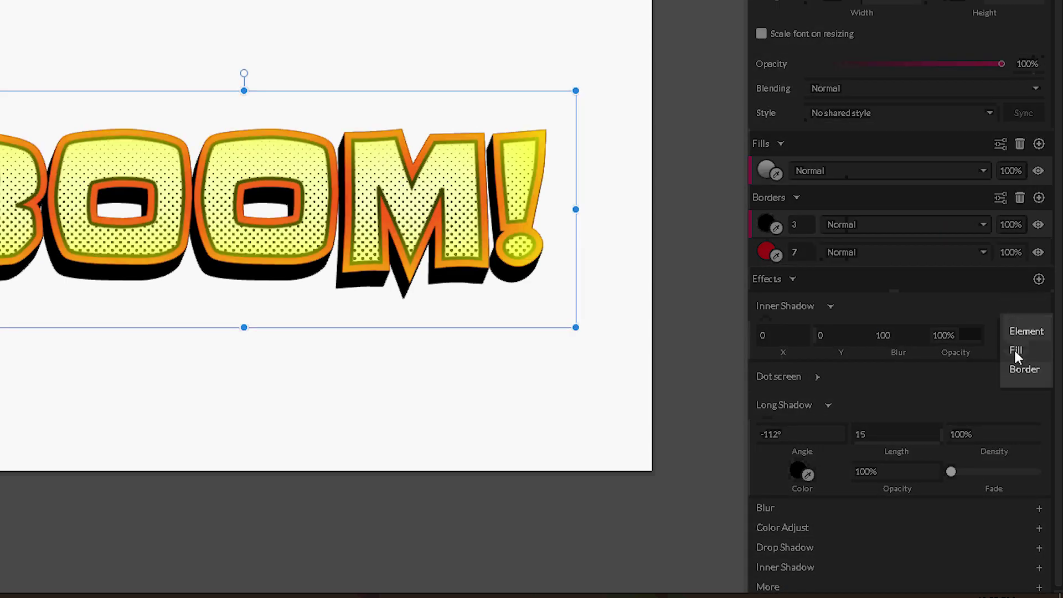
{"action": "left_click", "coordinate": [1014, 348]}
{"action": "left_click", "coordinate": [497, 397]}
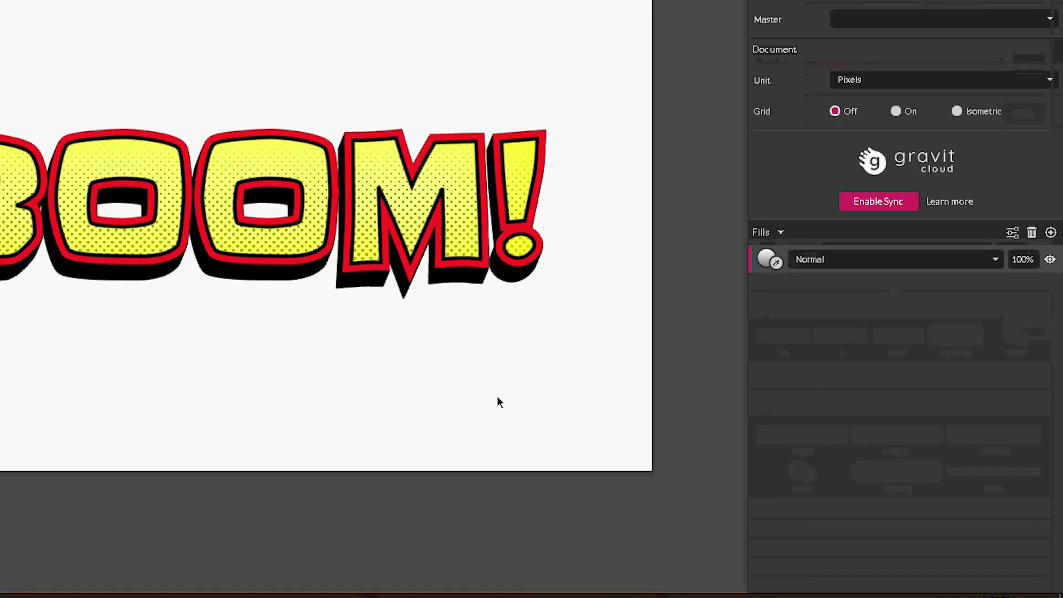
{"action": "left_click", "coordinate": [343, 243]}
- Add a Bend effect from the Distortion category to the BOOM! text
{"action": "scroll", "coordinate": [881, 542], "scroll_direction": "down", "scroll_amount": 3}
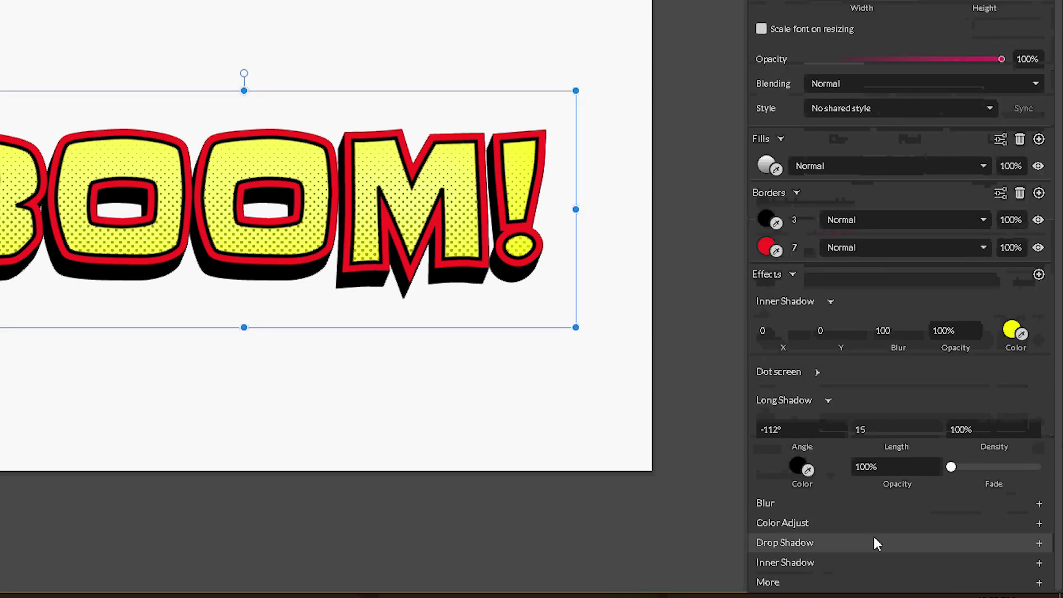
{"action": "left_click", "coordinate": [792, 579]}
{"action": "left_click", "coordinate": [802, 330]}
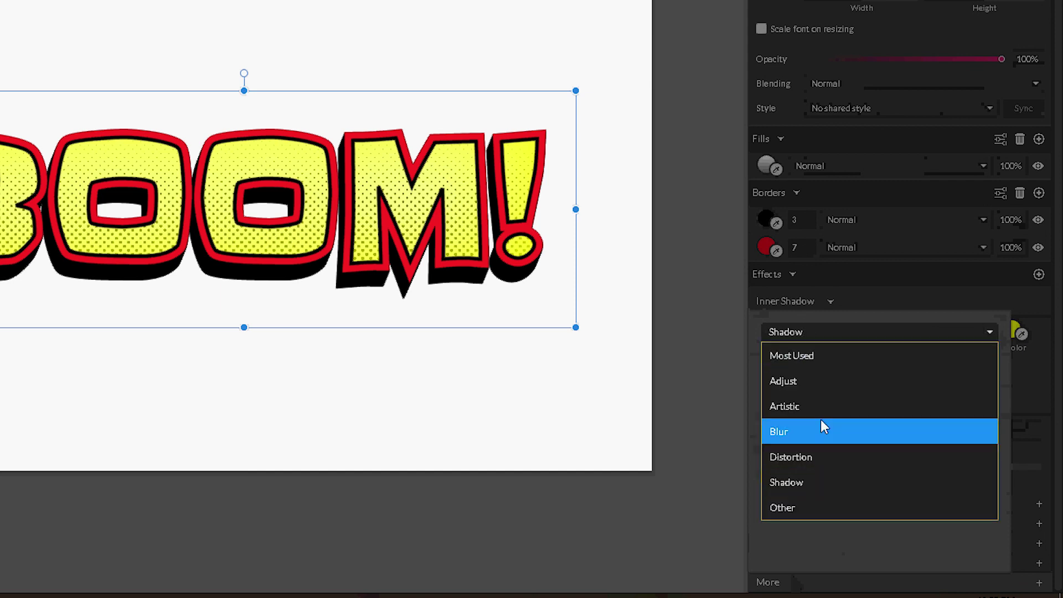
{"action": "left_click", "coordinate": [810, 455]}
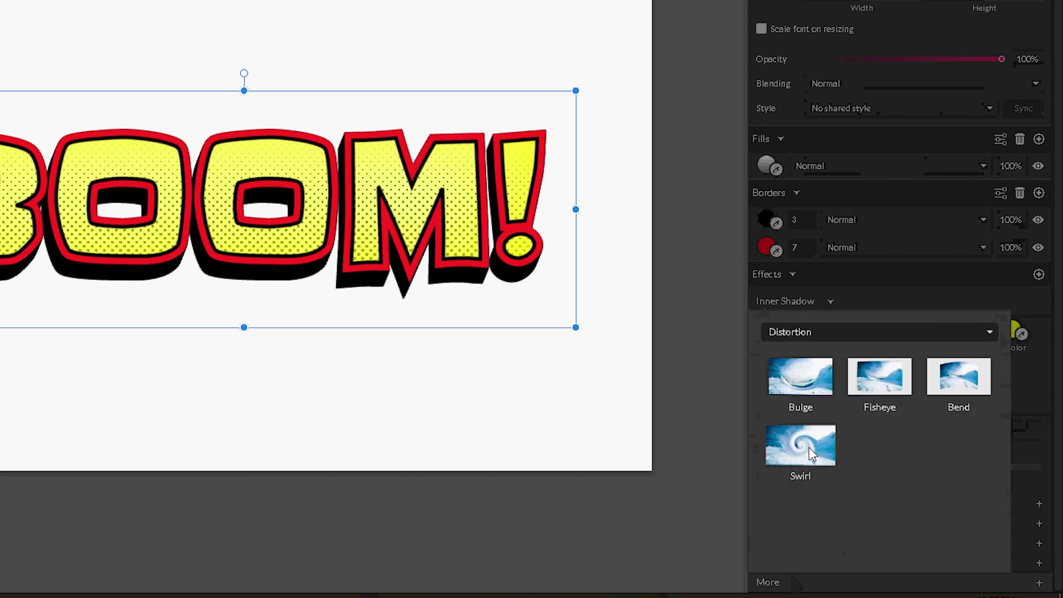
{"action": "left_click", "coordinate": [977, 386]}
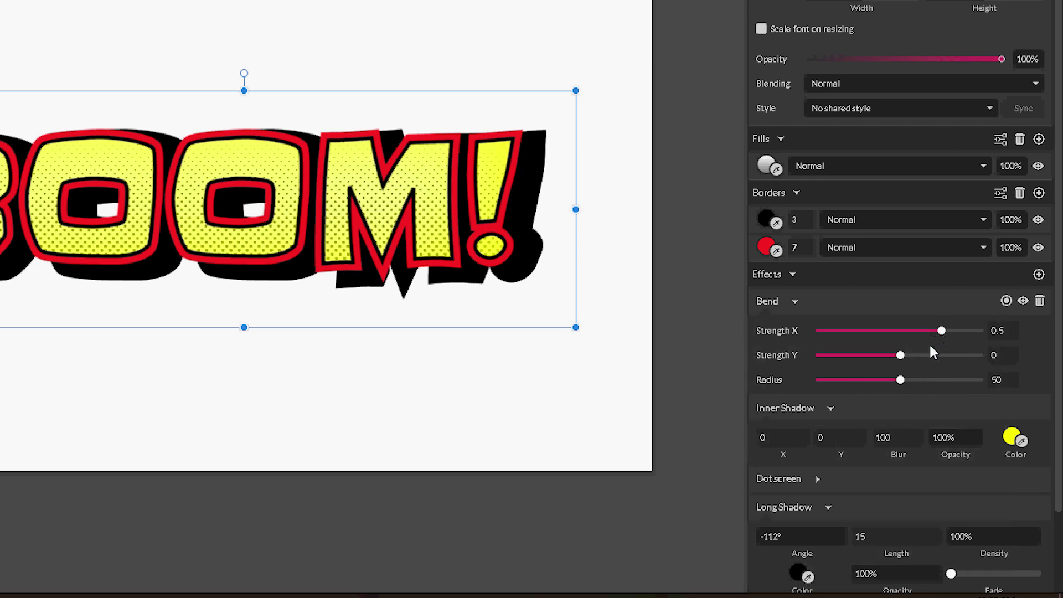
- Set the bend's Strength X to 0 and Strength Y to about 0.094
{"action": "left_click_drag", "start_coordinate": [939, 332], "coordinate": [897, 333]}
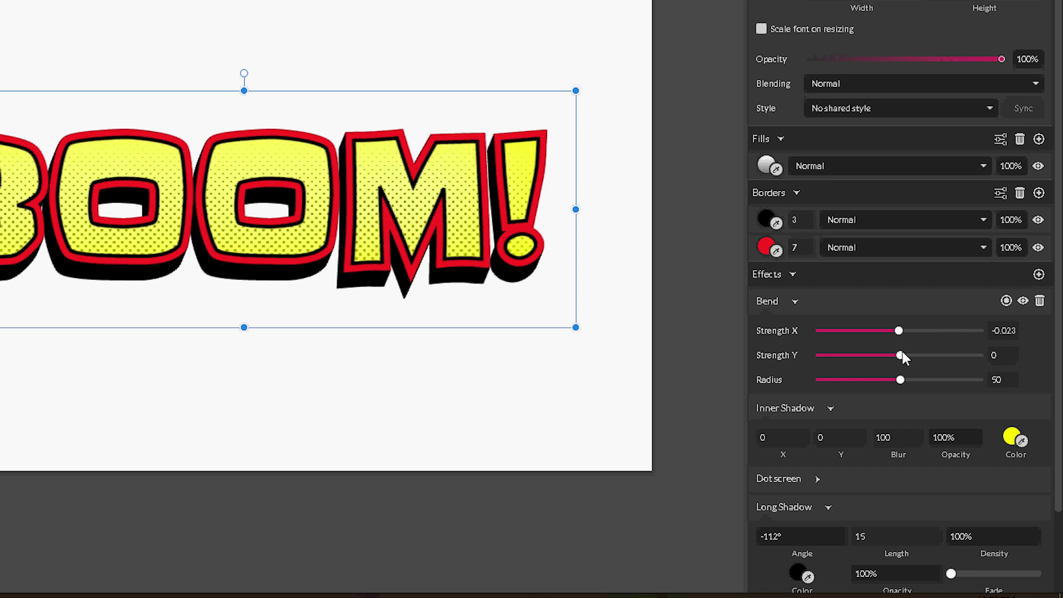
{"action": "left_click_drag", "start_coordinate": [901, 351], "coordinate": [972, 354]}
{"action": "left_click", "coordinate": [1006, 301]}
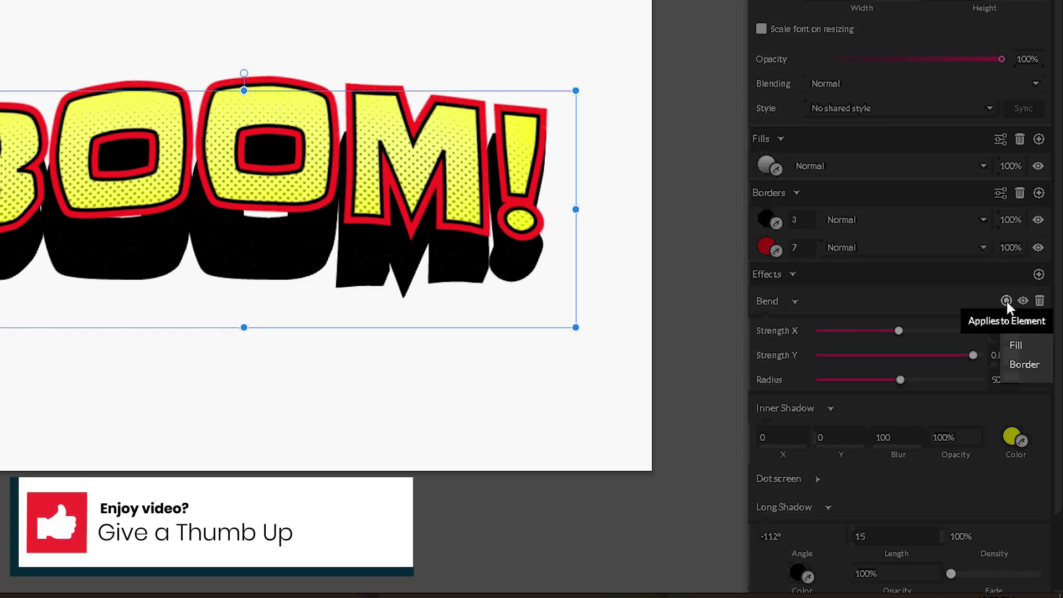
{"action": "left_click", "coordinate": [1019, 319]}
{"action": "left_click_drag", "start_coordinate": [976, 355], "coordinate": [909, 357]}
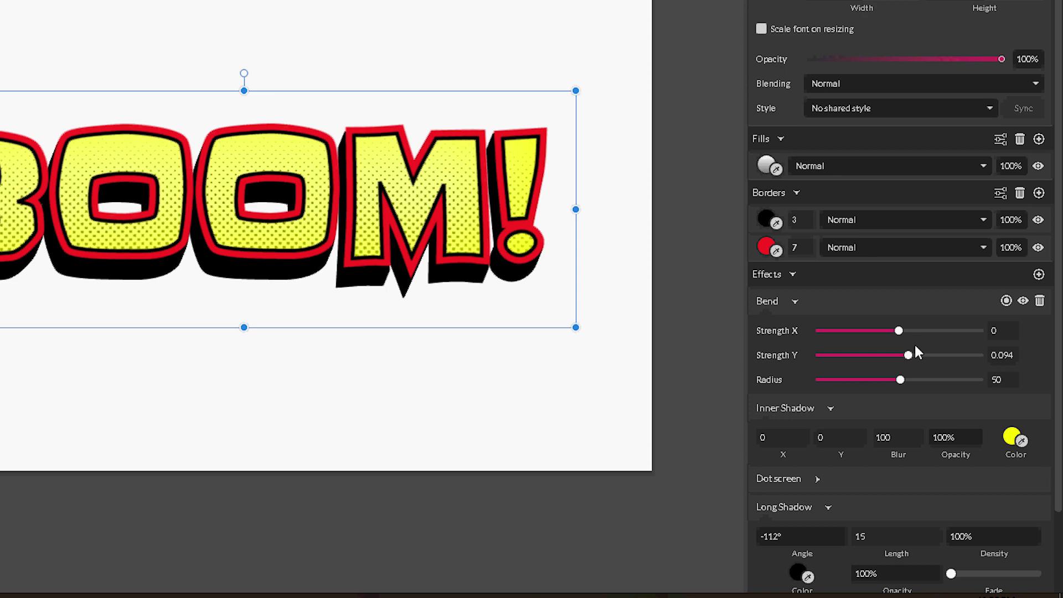
{"action": "scroll", "coordinate": [375, 105], "scroll_direction": "up", "scroll_amount": 5}
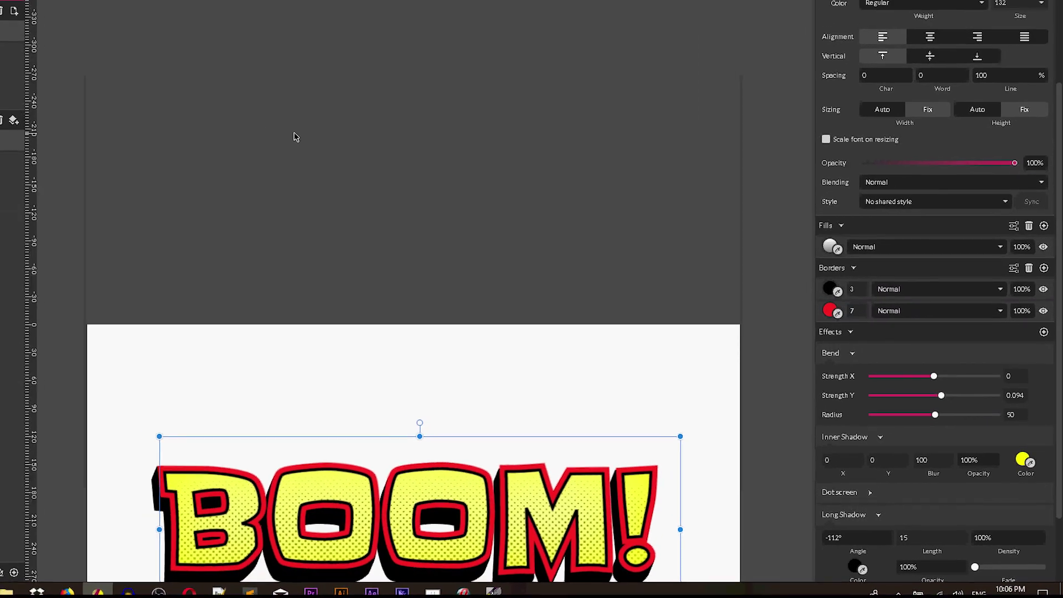
- Draw a light grey star above the page and raise it to 15 points
{"action": "left_click", "coordinate": [196, 35]}
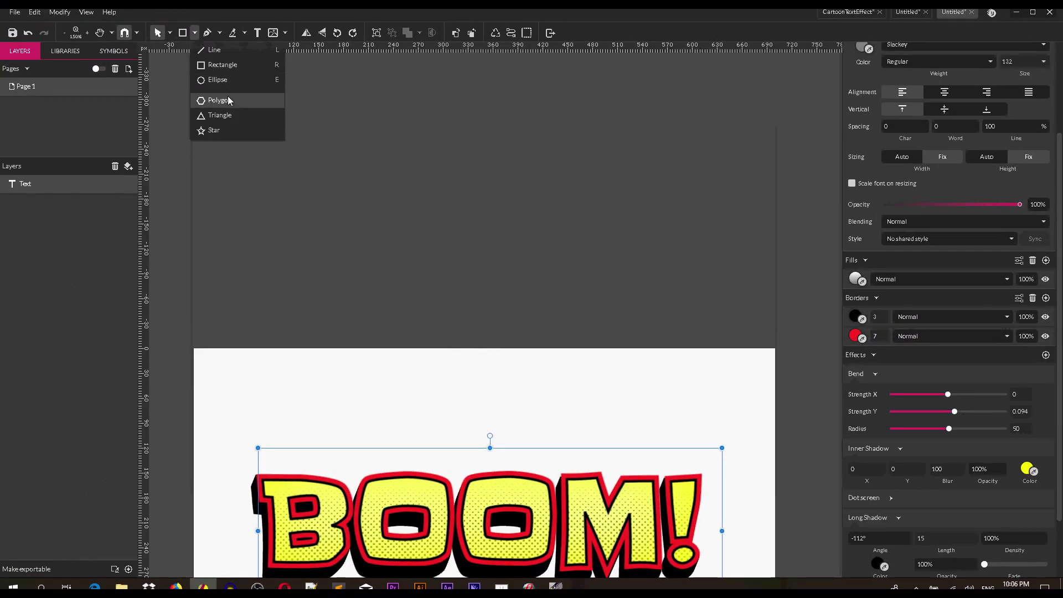
{"action": "left_click", "coordinate": [222, 132]}
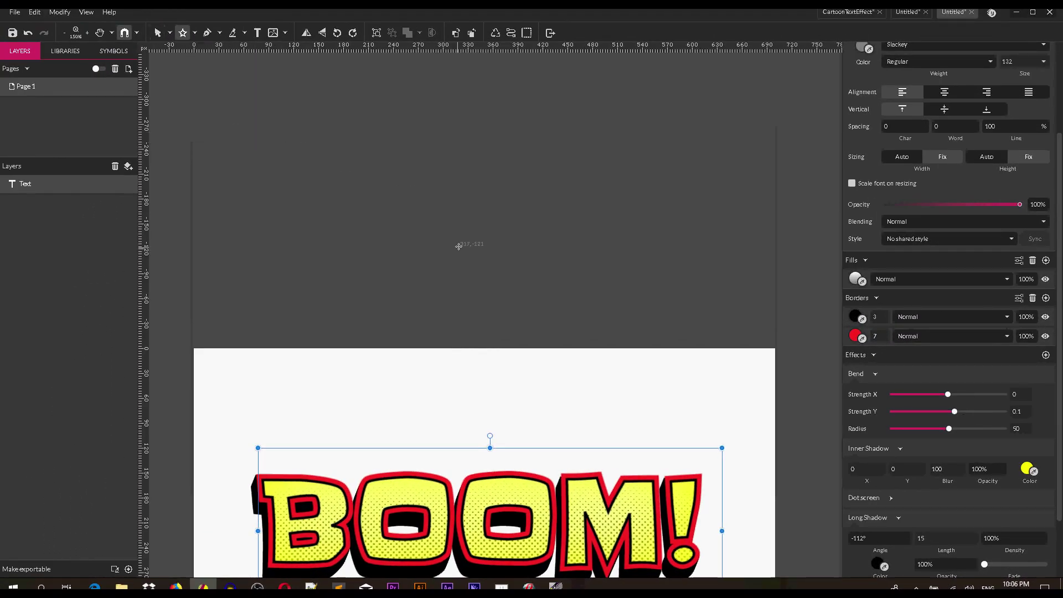
{"action": "left_click_drag", "start_coordinate": [490, 213], "coordinate": [592, 339]}
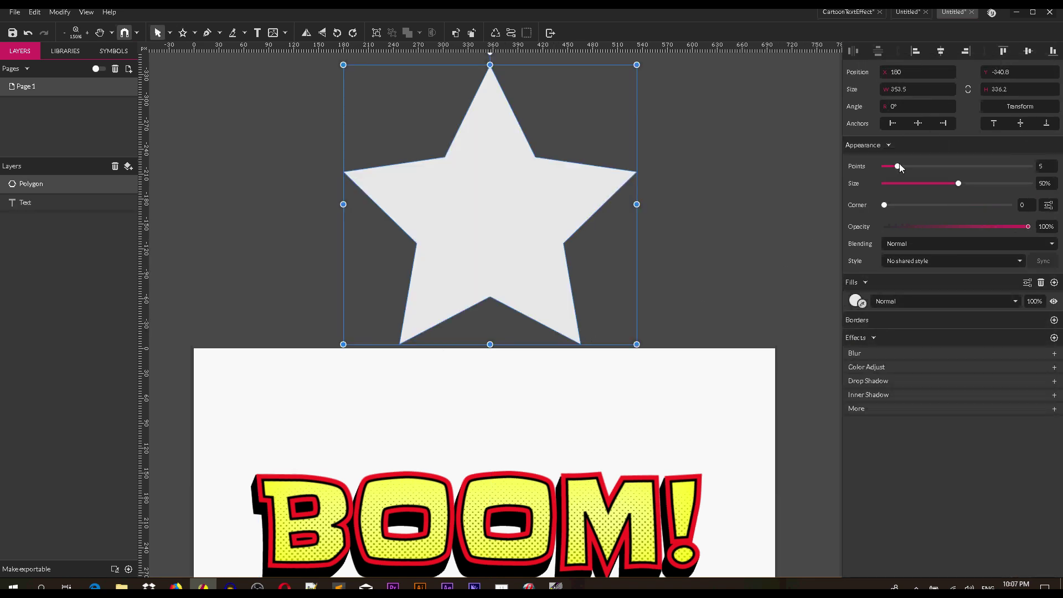
{"action": "left_click_drag", "start_coordinate": [898, 166], "coordinate": [984, 167]}
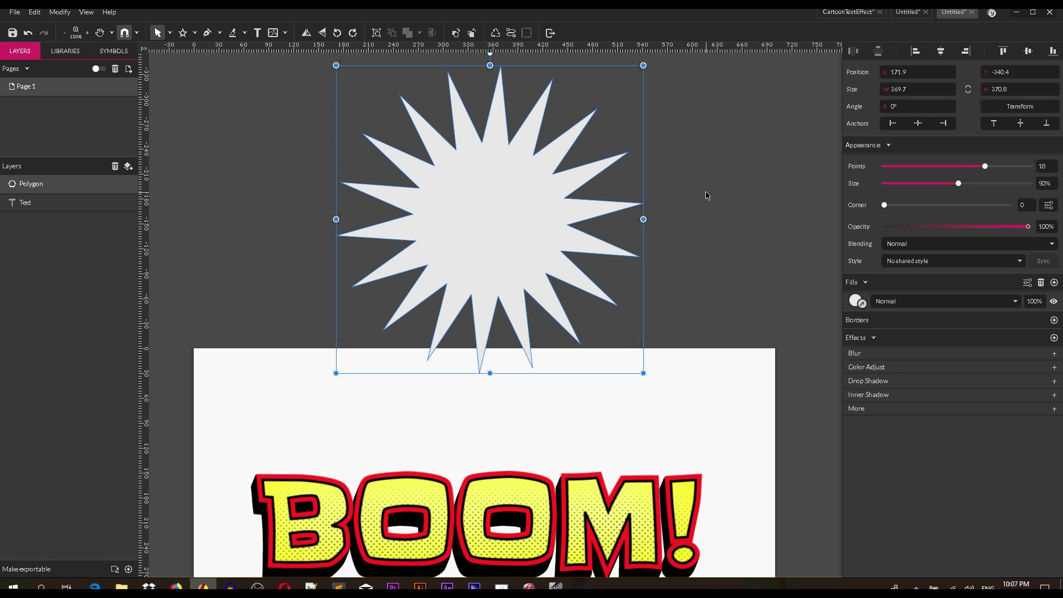
- Convert the starburst into an editable path with Ctrl+Shift+C
{"action": "key", "text": "ctrl+shift+c"}
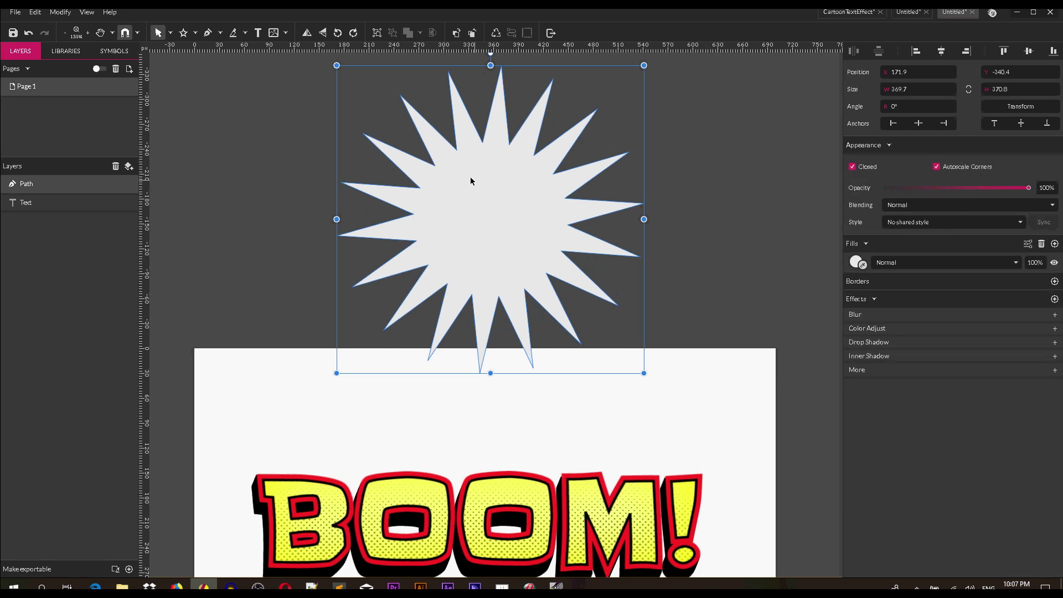
{"action": "left_click", "coordinate": [60, 12]}
{"action": "mouse_move", "coordinate": [109, 227]}
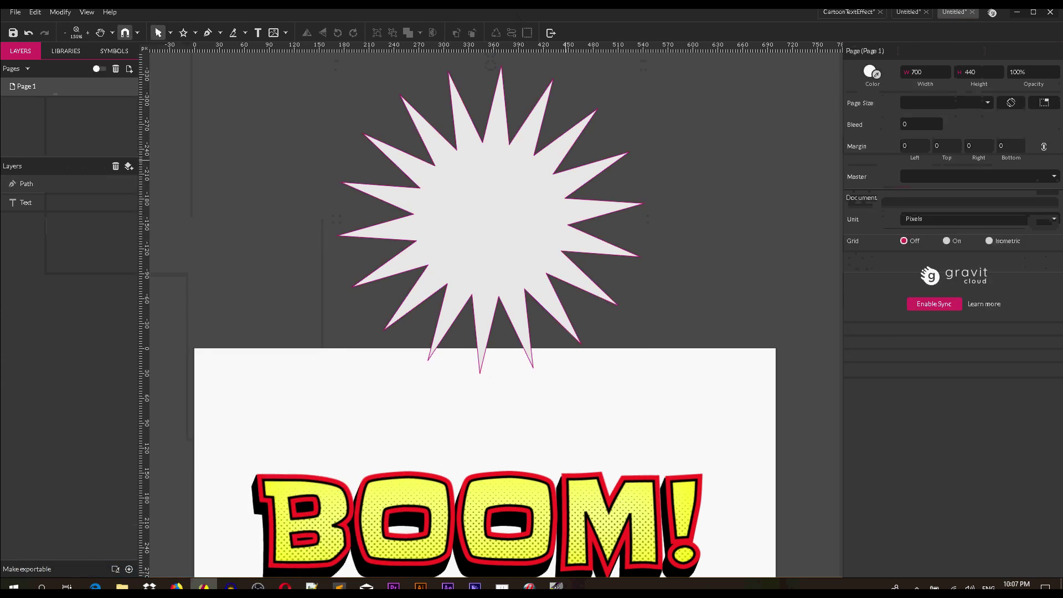
{"action": "left_click", "coordinate": [264, 177]}
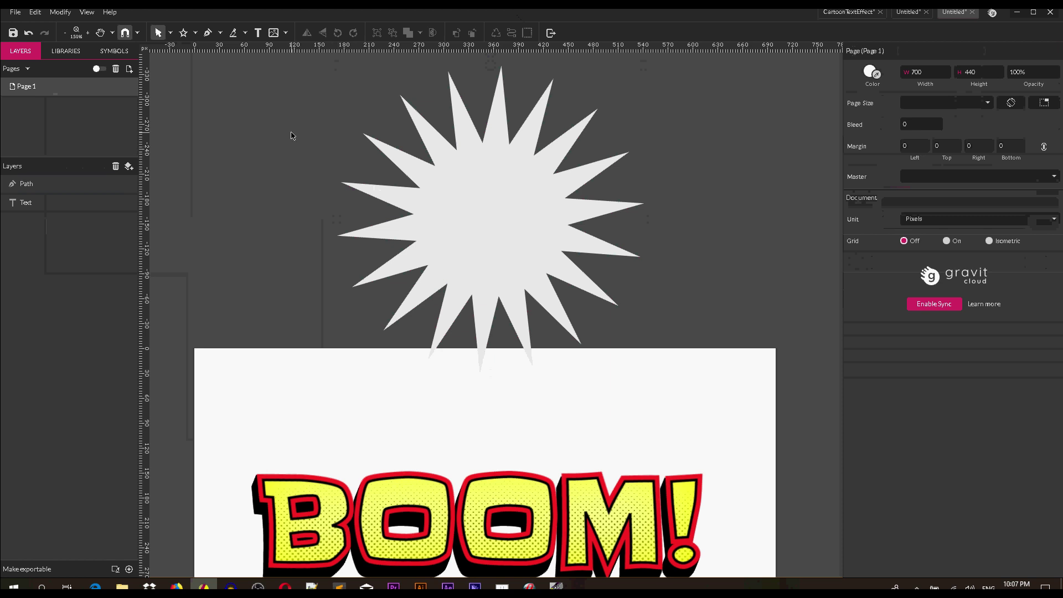
- Move six left-side inner points outward and pull lower-right inner points toward the centre
{"action": "left_click", "coordinate": [170, 34]}
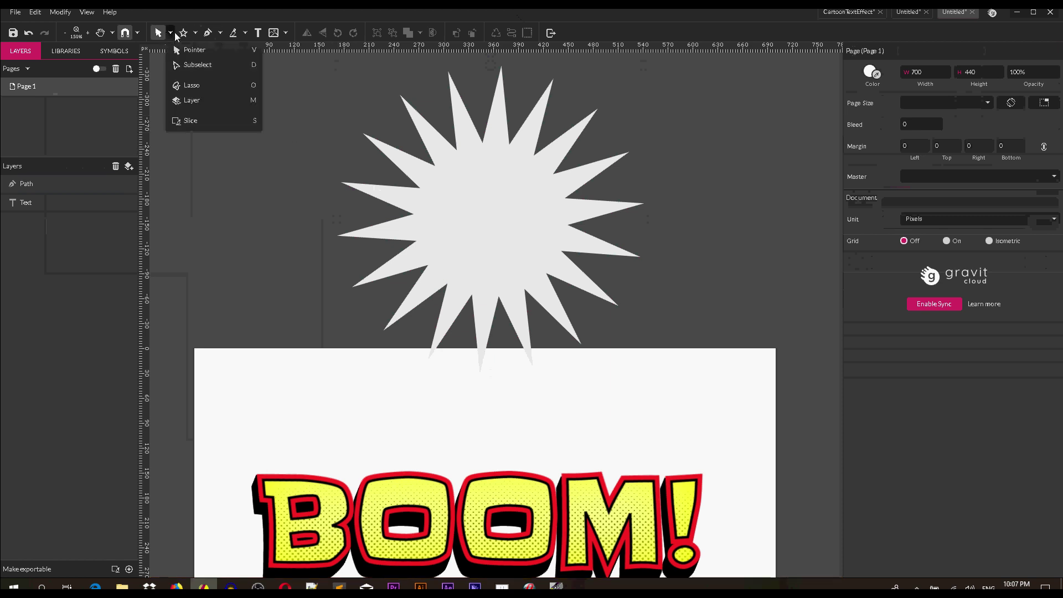
{"action": "left_click", "coordinate": [197, 65]}
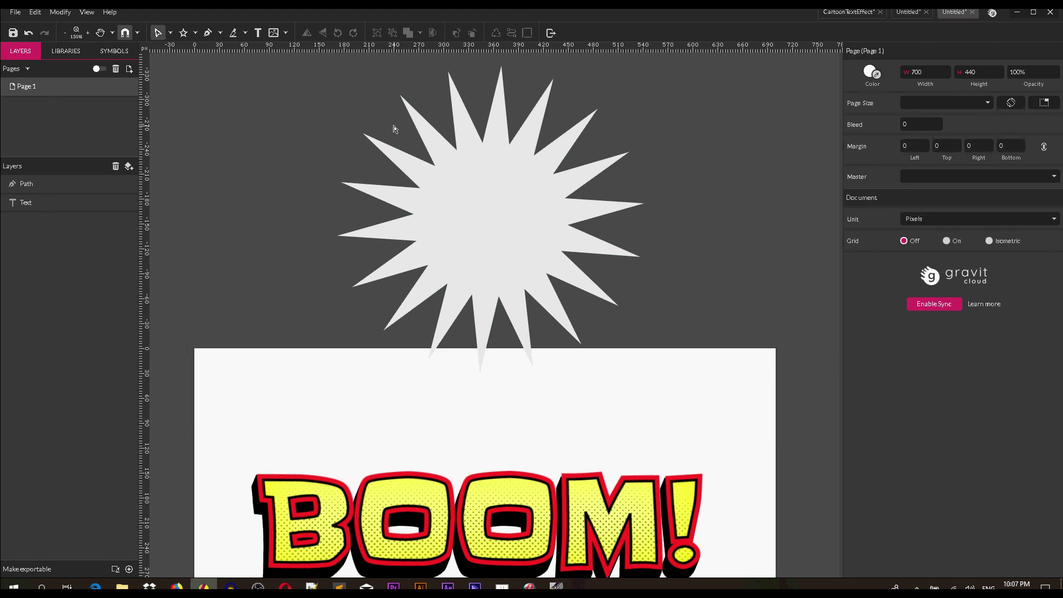
{"action": "left_click_drag", "start_coordinate": [394, 129], "coordinate": [470, 316]}
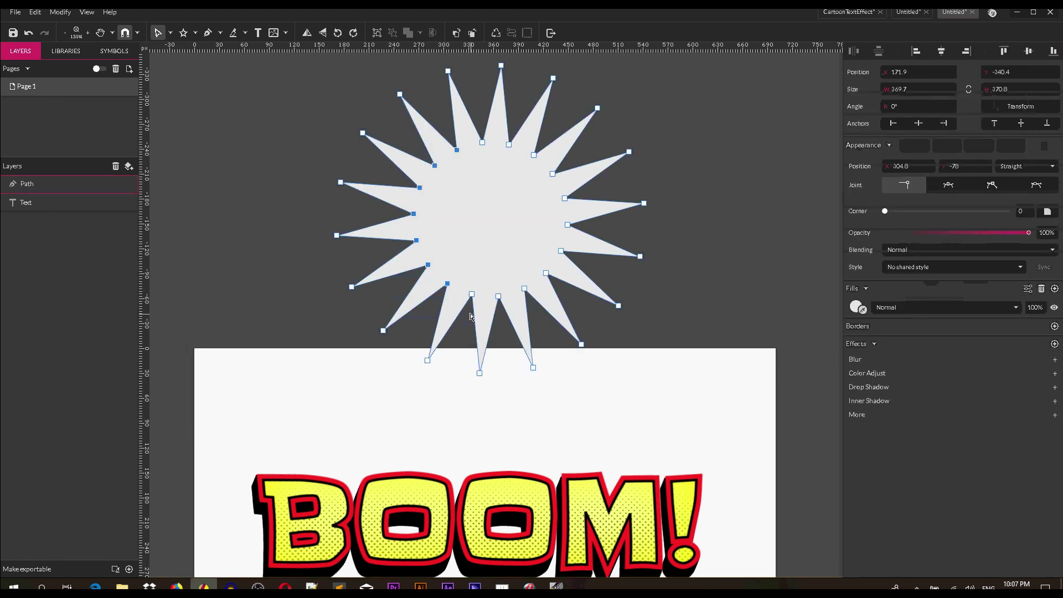
{"action": "key", "text": "Escape"}
{"action": "left_click", "coordinate": [171, 33]}
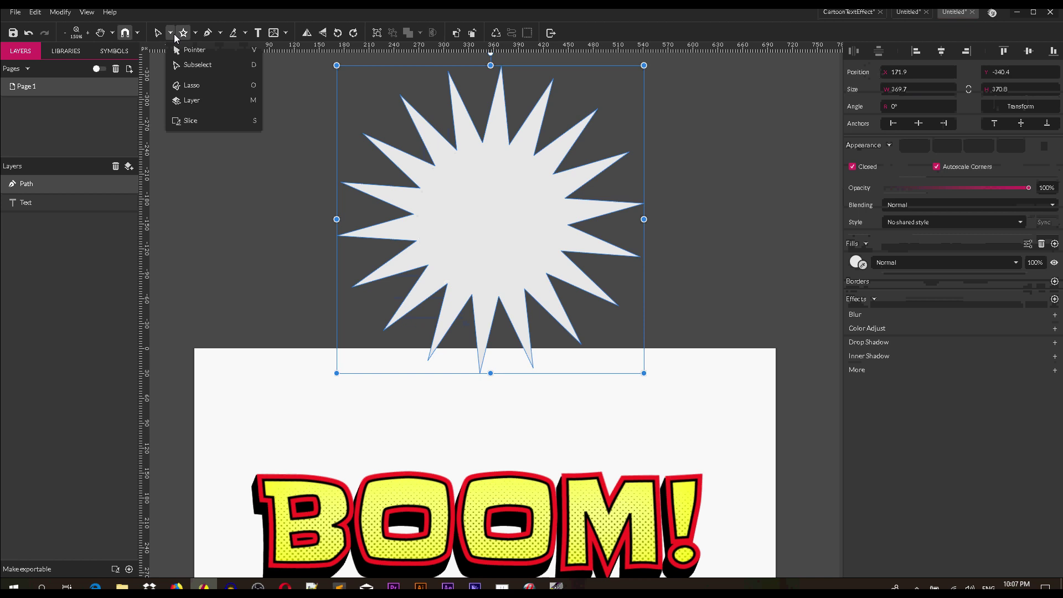
{"action": "left_click", "coordinate": [191, 65]}
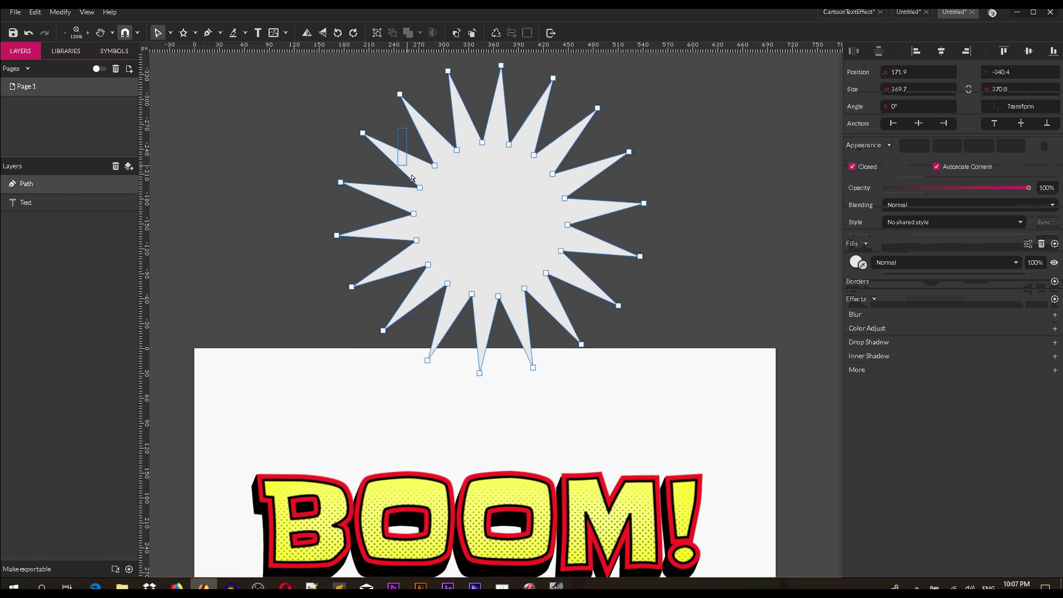
{"action": "left_click_drag", "start_coordinate": [412, 177], "coordinate": [459, 299]}
{"action": "left_click_drag", "start_coordinate": [414, 215], "coordinate": [392, 216]}
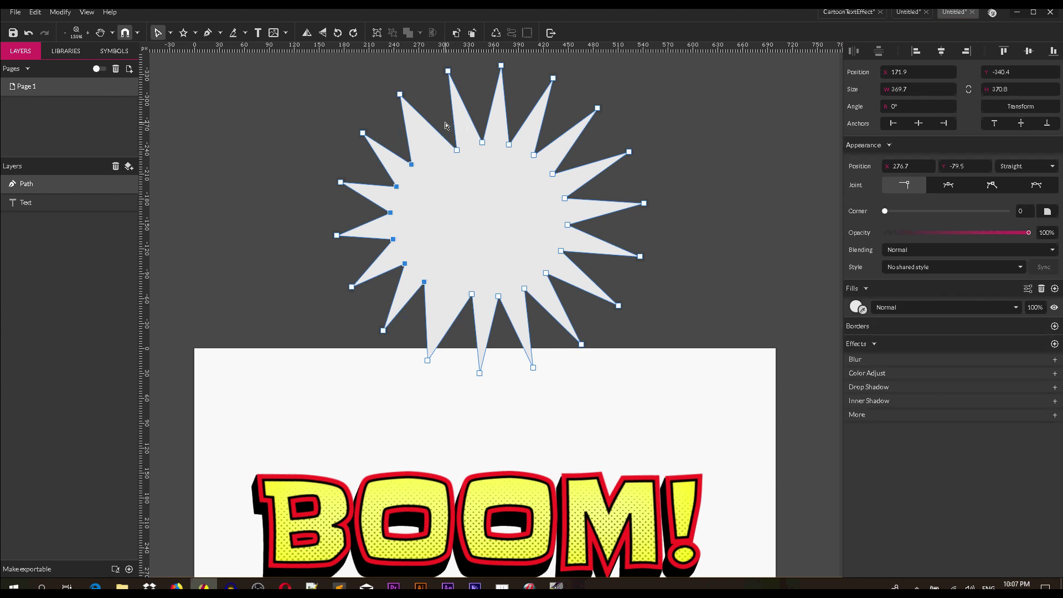
{"action": "left_click_drag", "start_coordinate": [445, 125], "coordinate": [545, 188]}
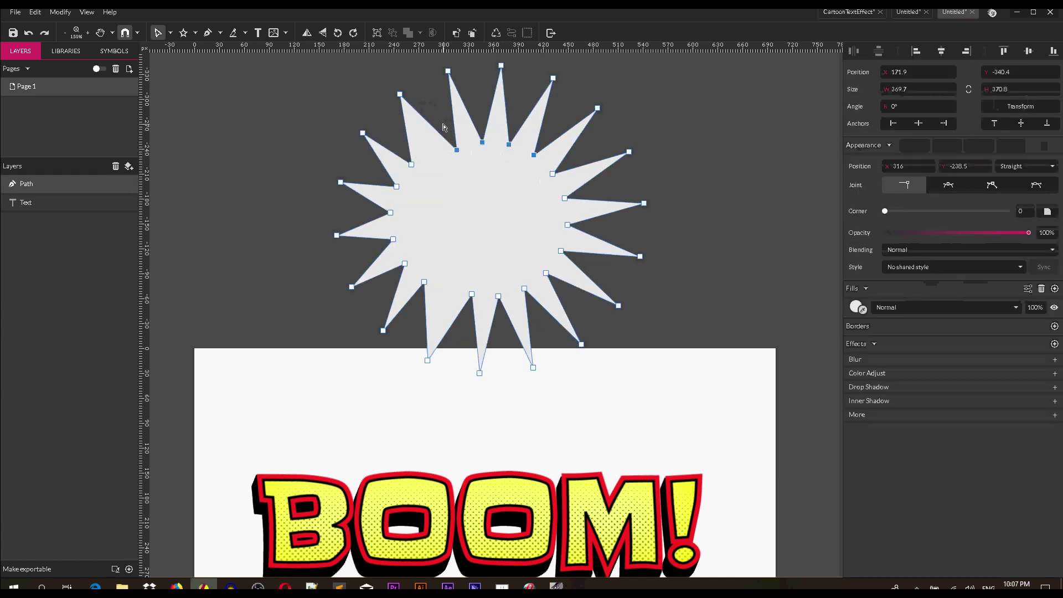
{"action": "left_click_drag", "start_coordinate": [444, 124], "coordinate": [549, 164]}
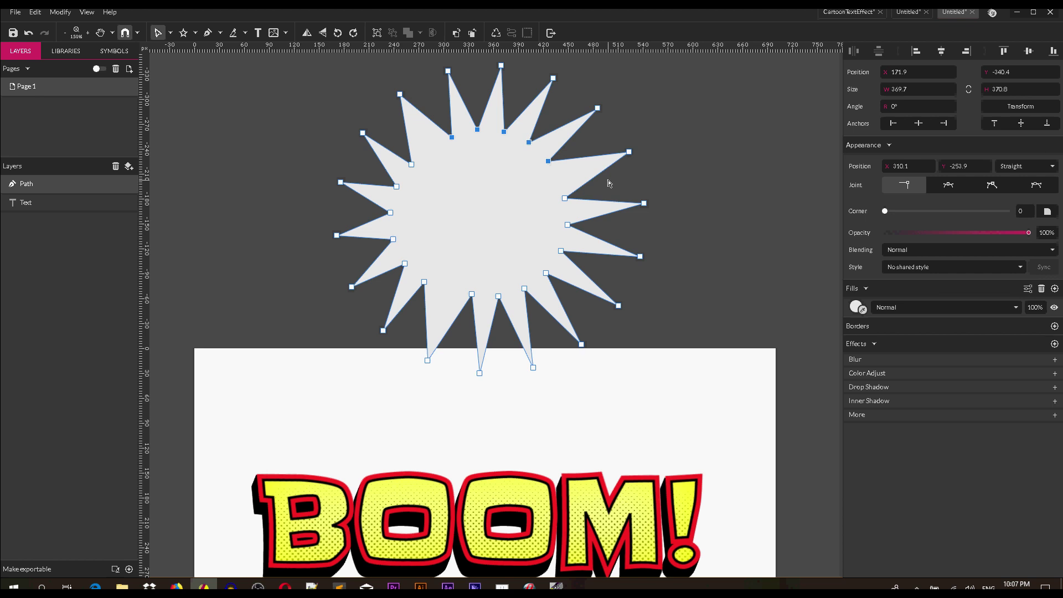
{"action": "left_click_drag", "start_coordinate": [607, 180], "coordinate": [517, 301]}
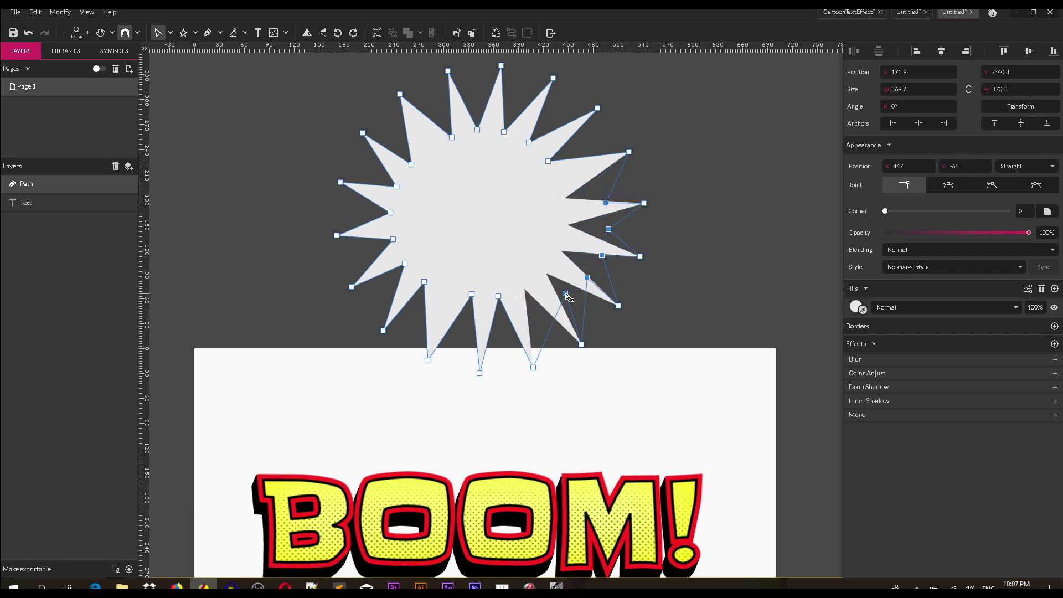
{"action": "left_click_drag", "start_coordinate": [566, 294], "coordinate": [540, 293]}
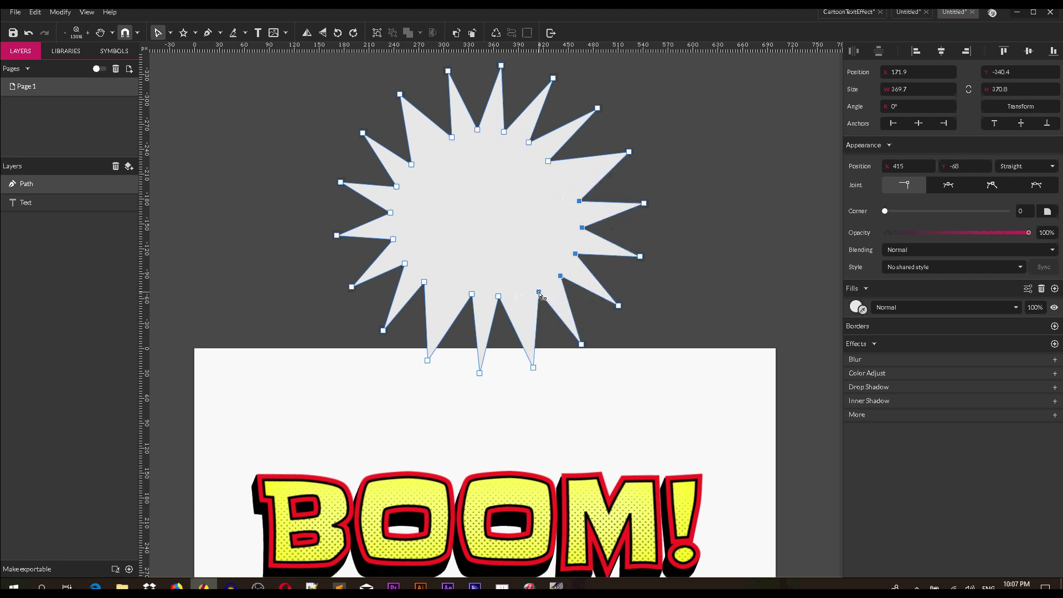
- Nudge more inner points on the right, top and lower-left for uneven spike depths
{"action": "left_click", "coordinate": [379, 295]}
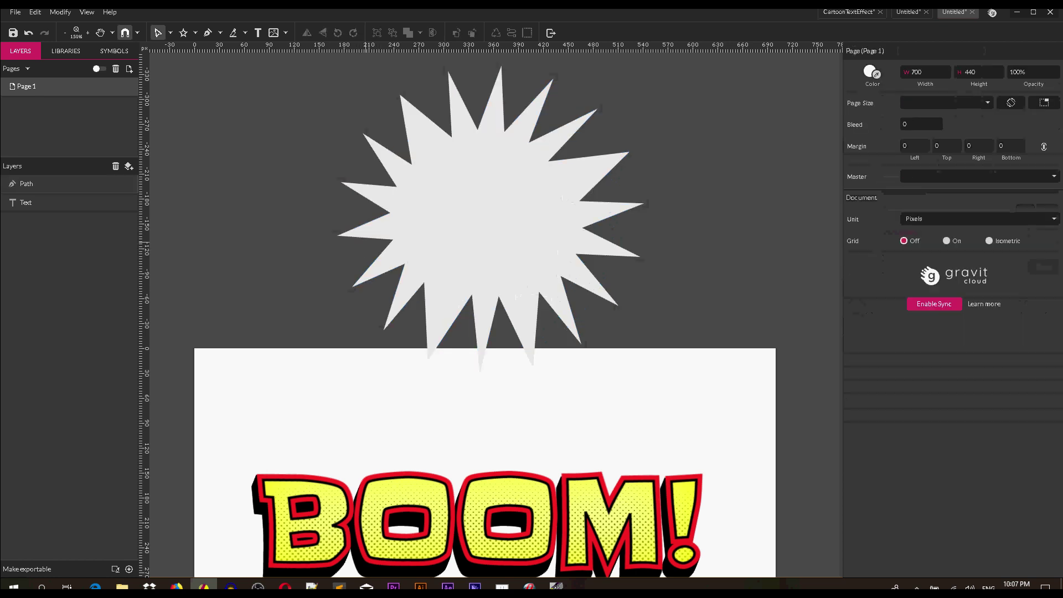
{"action": "left_click_drag", "start_coordinate": [598, 125], "coordinate": [510, 209]}
{"action": "left_click_drag", "start_coordinate": [548, 162], "coordinate": [559, 158]}
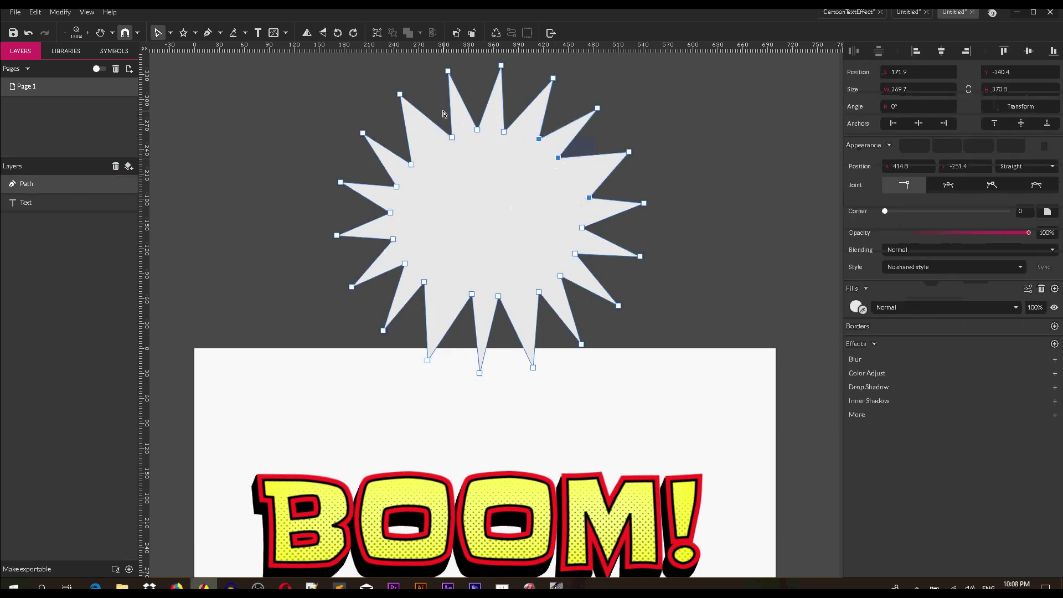
{"action": "left_click_drag", "start_coordinate": [441, 111], "coordinate": [523, 176]}
{"action": "left_click_drag", "start_coordinate": [477, 130], "coordinate": [473, 129]}
{"action": "mouse_move", "coordinate": [411, 166]}
{"action": "left_mouse_down"}
{"action": "mouse_move", "coordinate": [420, 164]}
{"action": "mouse_move", "coordinate": [396, 178]}
{"action": "left_mouse_up"}
{"action": "left_click_drag", "start_coordinate": [595, 266], "coordinate": [494, 300]}
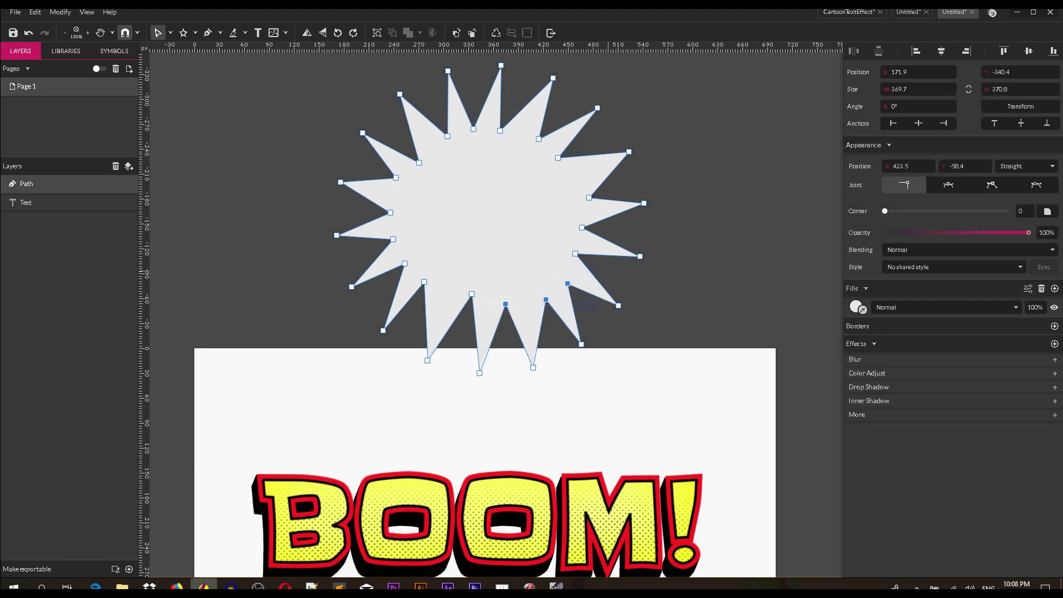
{"action": "left_click", "coordinate": [689, 192]}
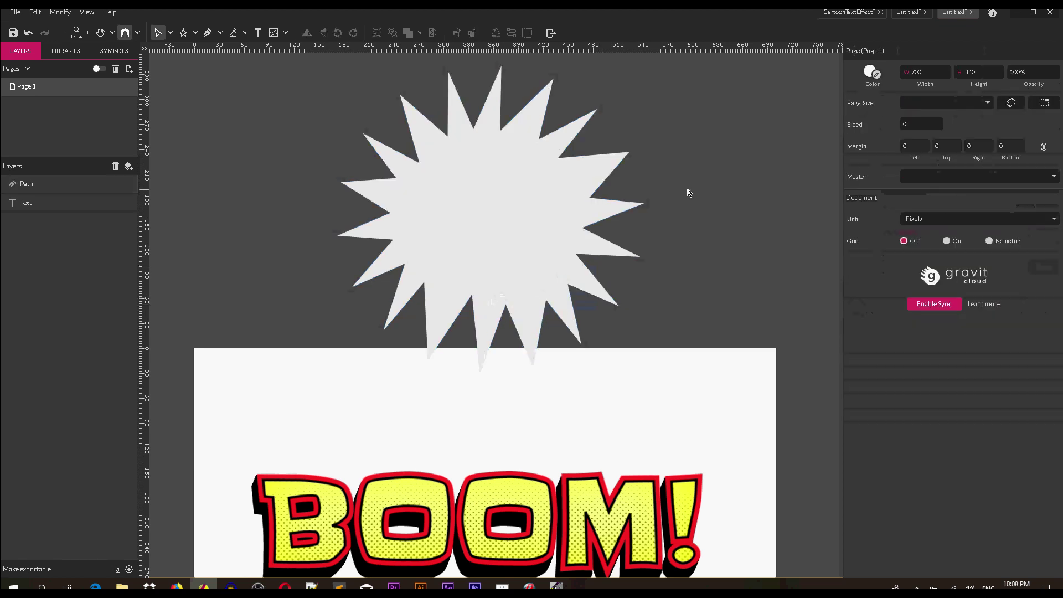
{"action": "left_click", "coordinate": [425, 287]}
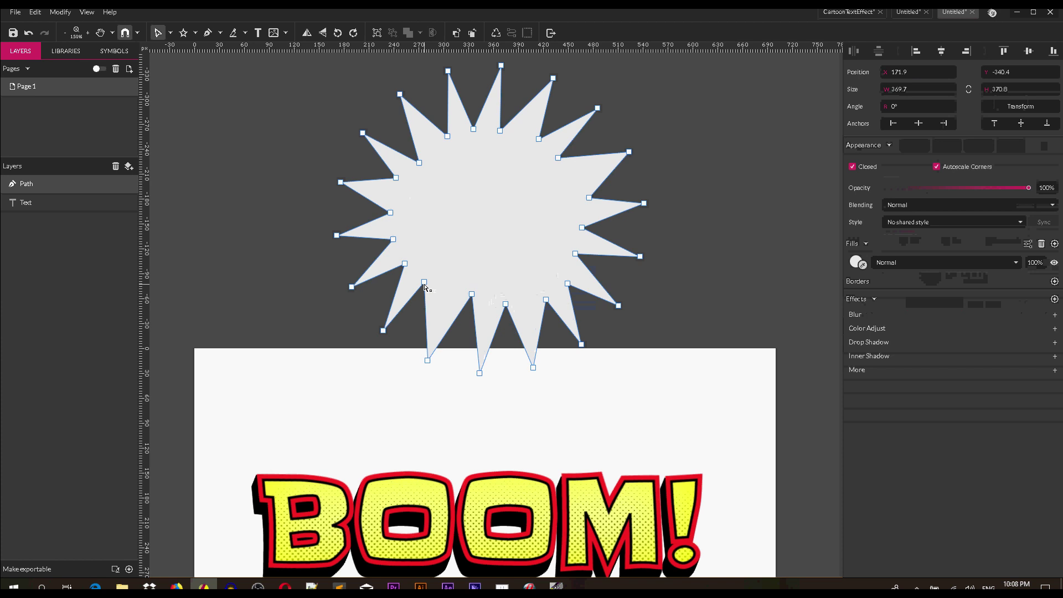
{"action": "left_click_drag", "start_coordinate": [426, 287], "coordinate": [409, 271]}
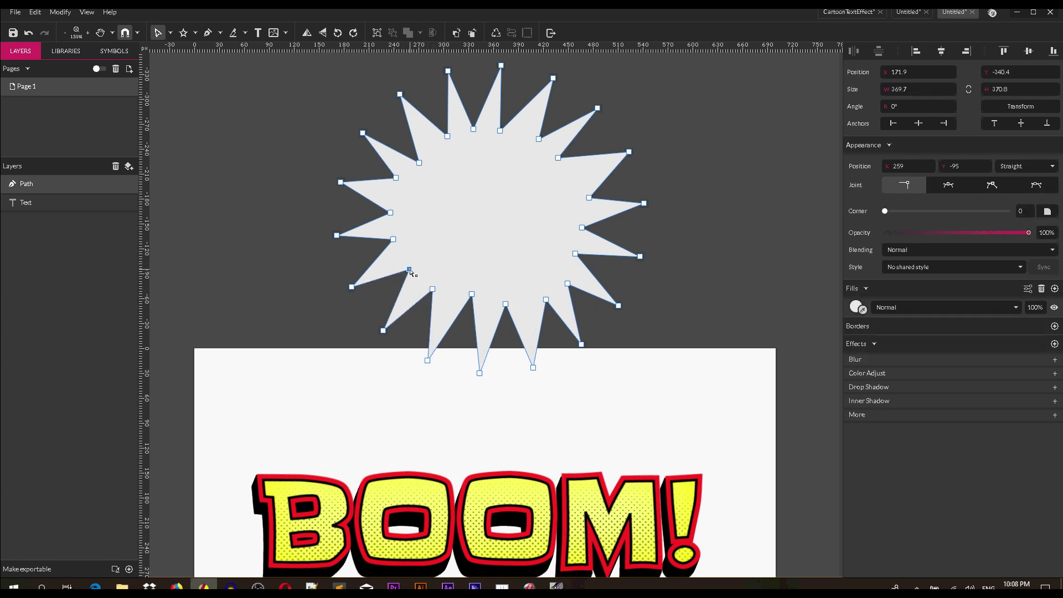
{"action": "left_click", "coordinate": [720, 205]}
{"action": "scroll", "coordinate": [715, 192], "scroll_direction": "up", "scroll_amount": 1}
{"action": "scroll", "coordinate": [715, 192], "scroll_direction": "down", "scroll_amount": 2}
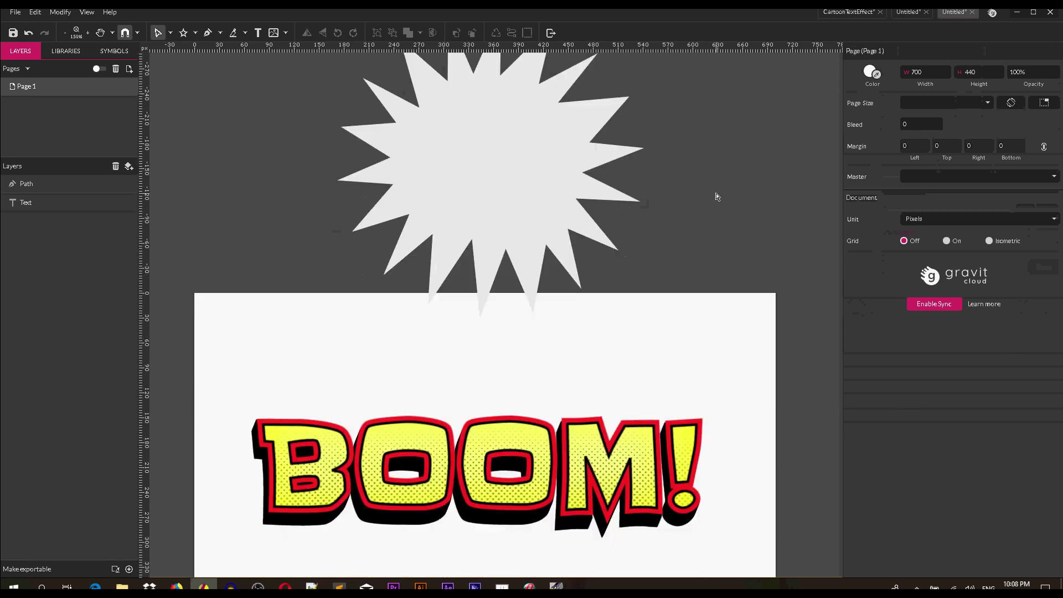
- Drag the starburst onto the page and send it behind the BOOM! text
{"action": "left_click", "coordinate": [170, 33]}
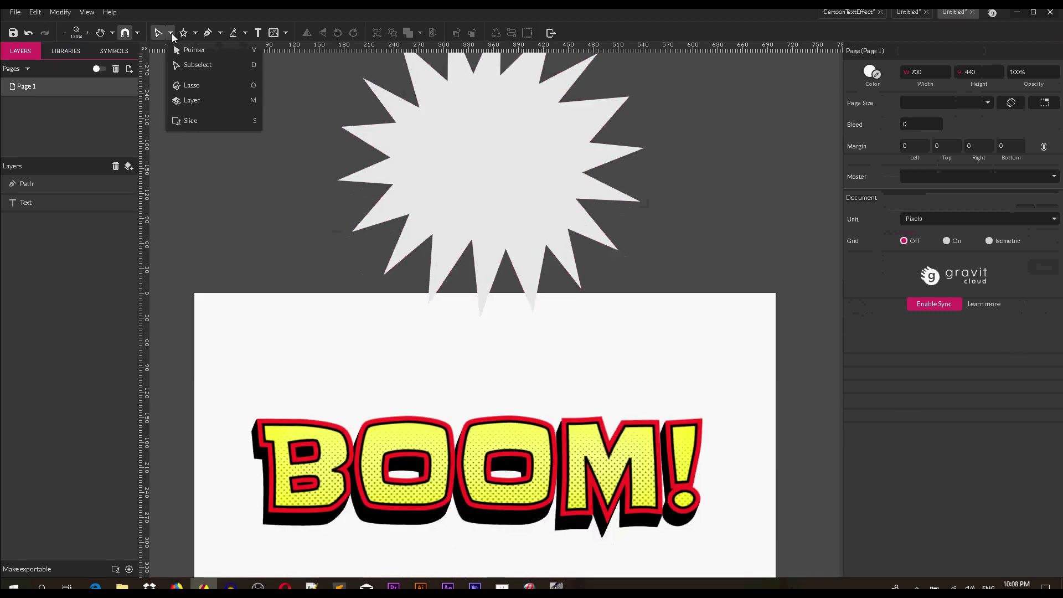
{"action": "left_click", "coordinate": [490, 166]}
{"action": "scroll", "coordinate": [491, 150], "scroll_direction": "down", "scroll_amount": 4}
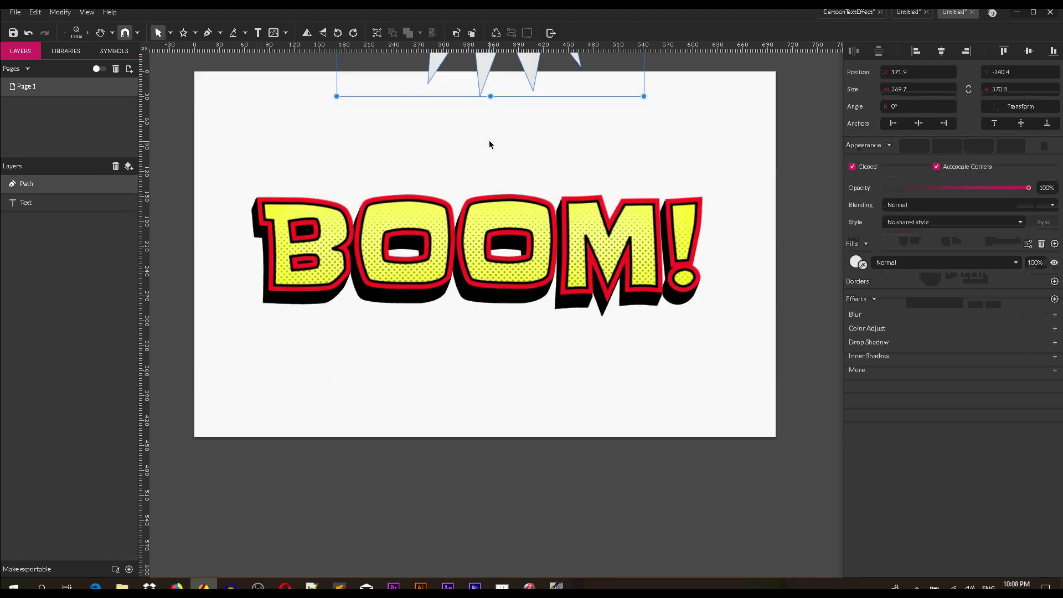
{"action": "scroll", "coordinate": [491, 142], "scroll_direction": "up", "scroll_amount": 2}
{"action": "left_click_drag", "start_coordinate": [490, 128], "coordinate": [486, 403]}
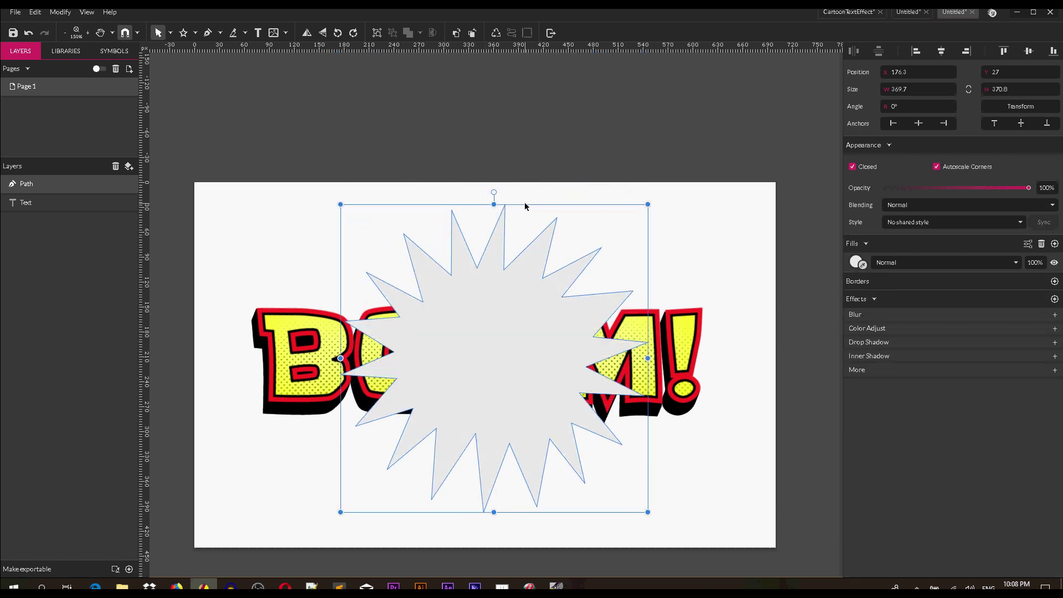
{"action": "key", "text": "ctrl+bracketleft"}
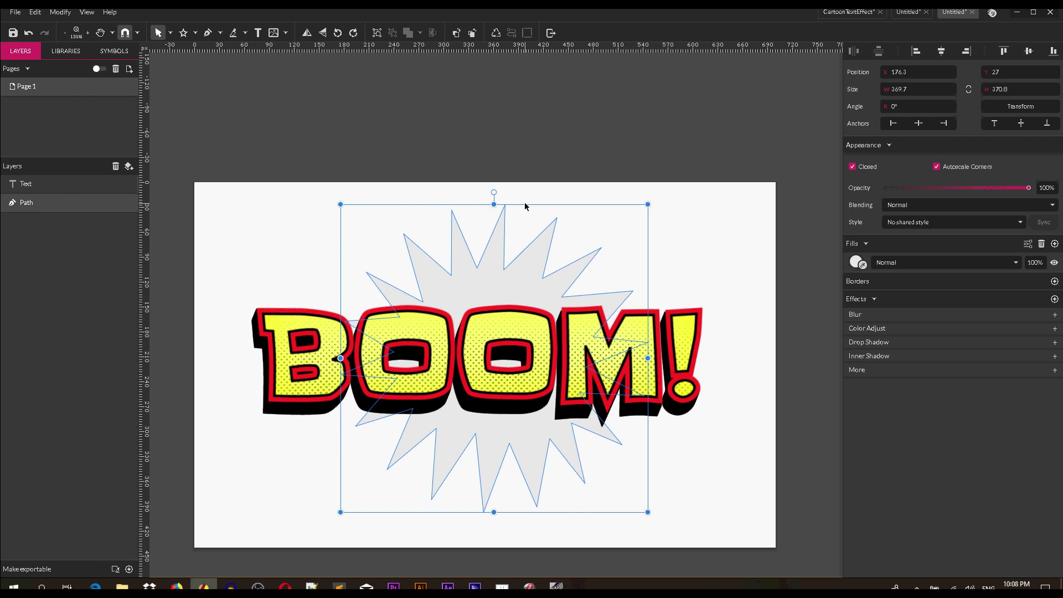
- Scale the starburst from its centre to about 436 × 437 px
{"action": "scroll", "coordinate": [525, 206], "scroll_direction": "up", "scroll_amount": 1}
{"action": "scroll", "coordinate": [628, 178], "scroll_direction": "down", "scroll_amount": 2}
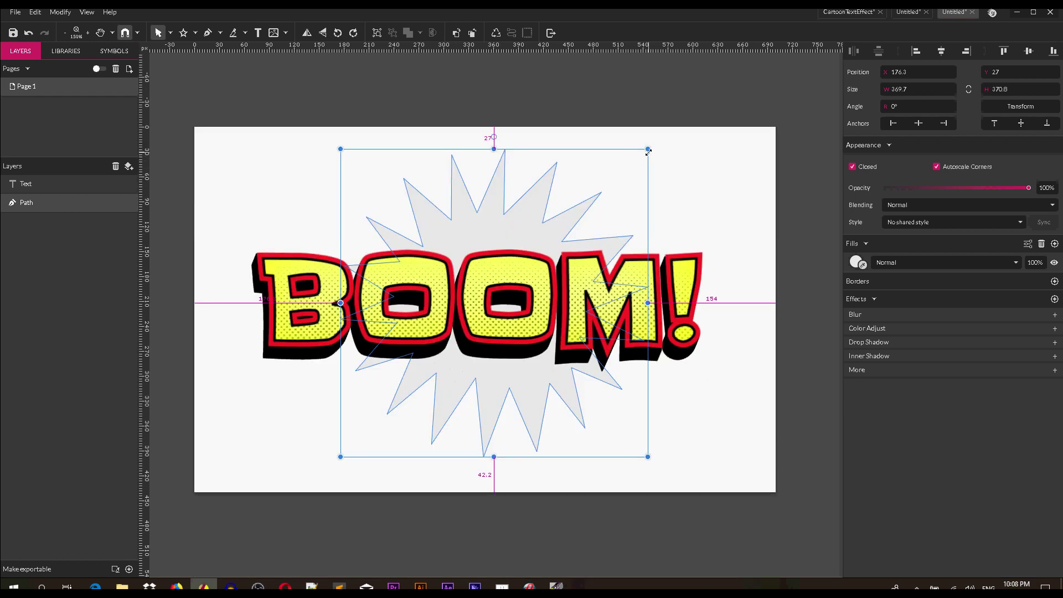
{"action": "left_click_drag", "start_coordinate": [648, 151], "coordinate": [675, 121]}
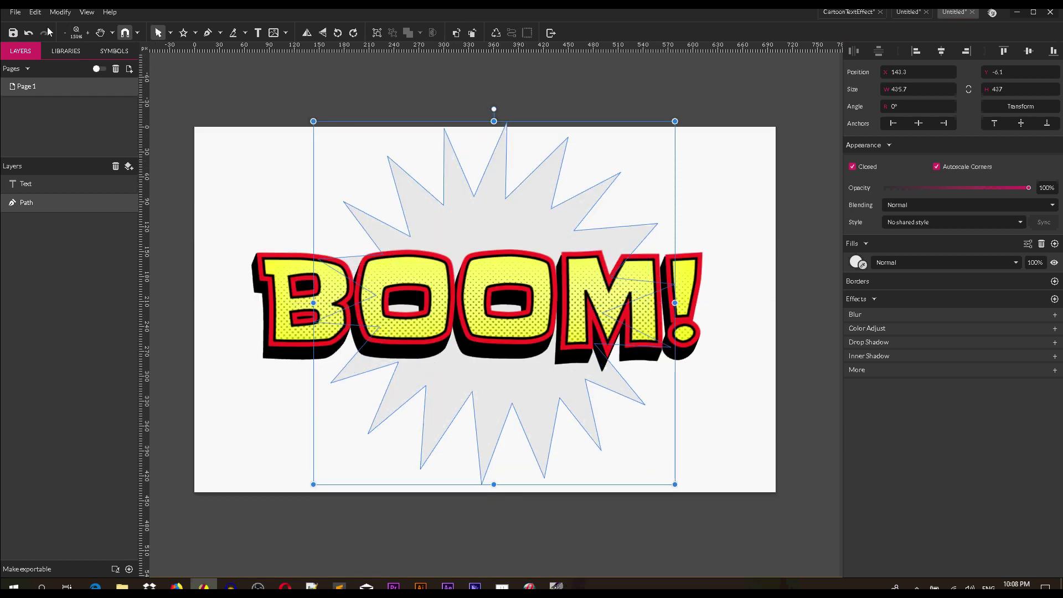
- Back out of a 20 Expand/Shrink on the starburst, then duplicate the starburst path with Ctrl+Shift+D
{"action": "left_click", "coordinate": [61, 12]}
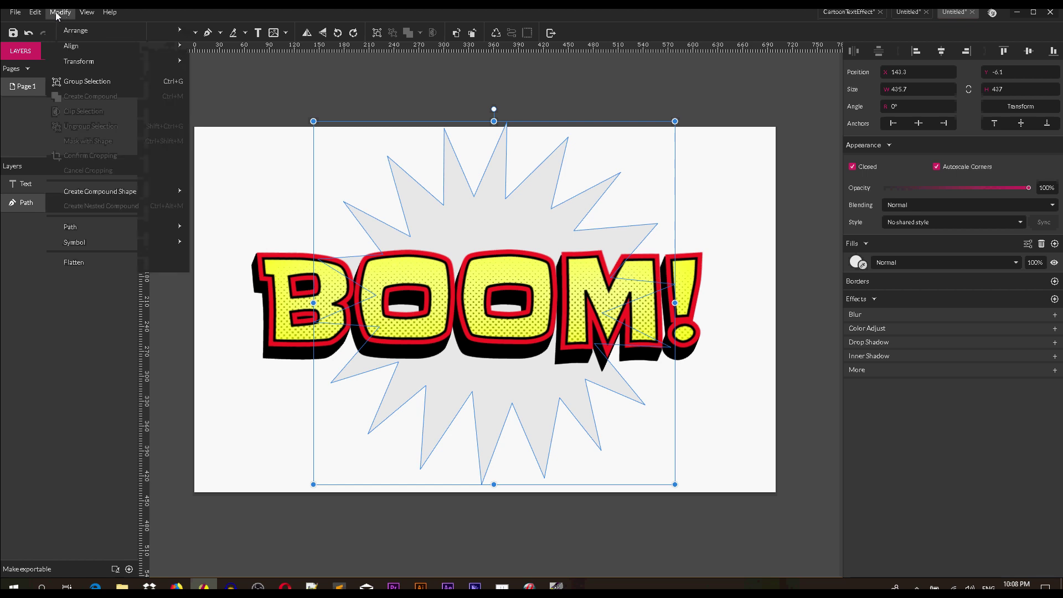
{"action": "mouse_move", "coordinate": [114, 228]}
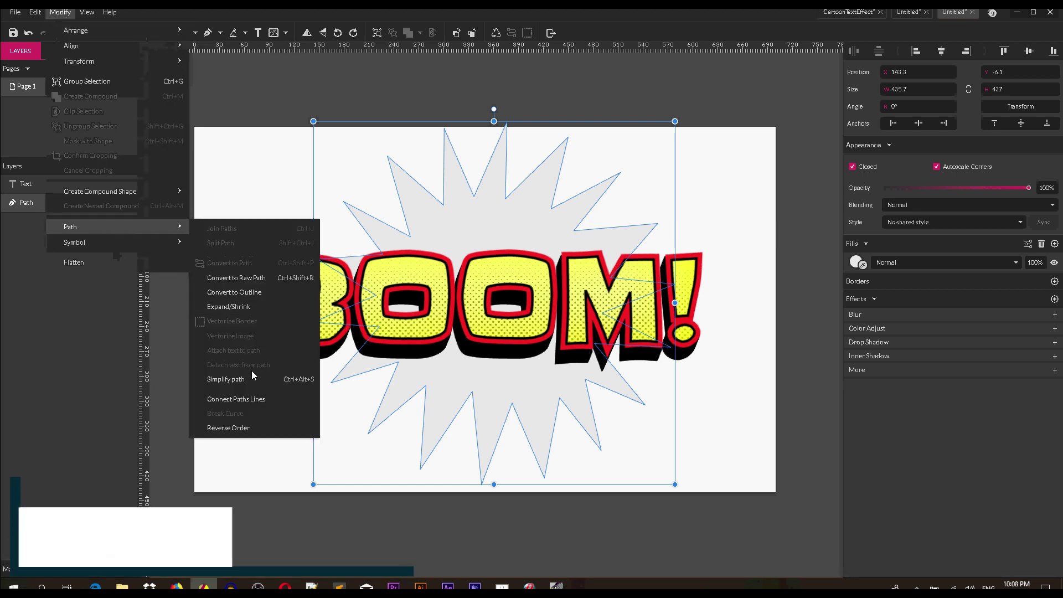
{"action": "left_click", "coordinate": [250, 307]}
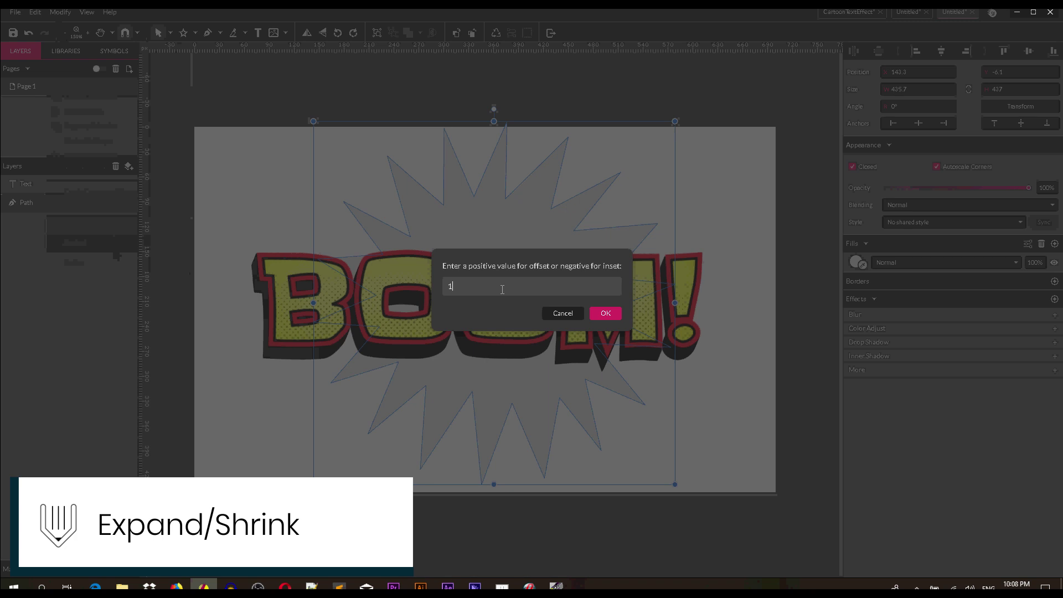
{"action": "key", "text": "BackSpace"}
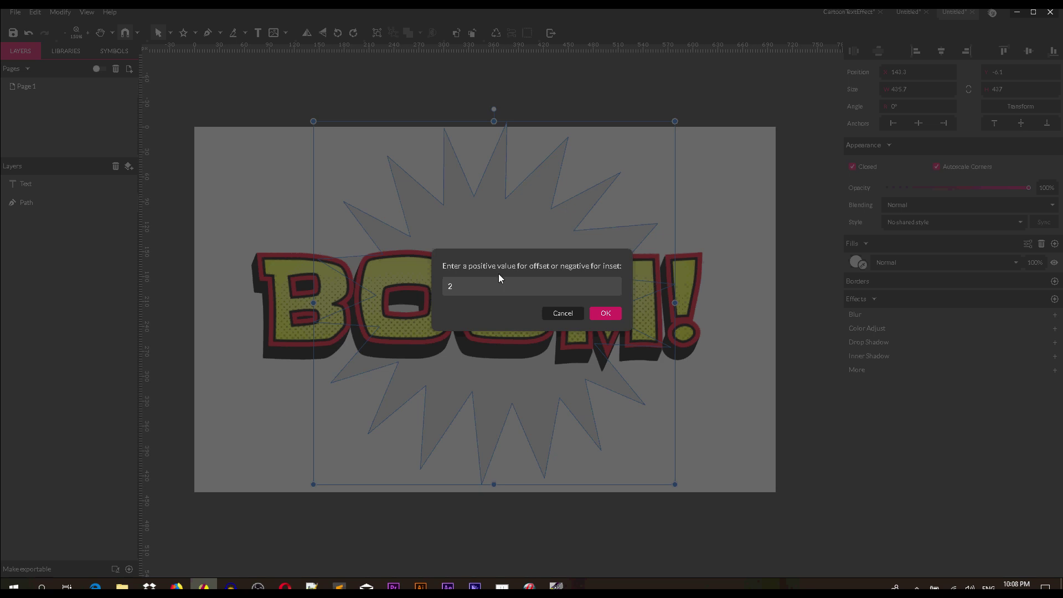
{"action": "type", "text": "20"}
{"action": "left_click", "coordinate": [567, 315]}
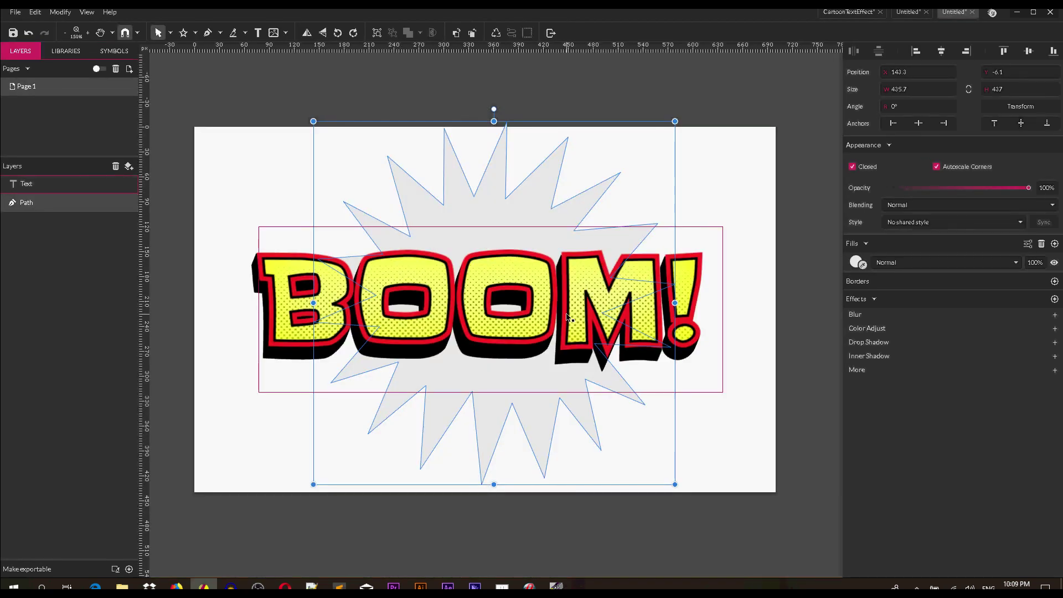
{"action": "key", "text": "ctrl+shift+d"}
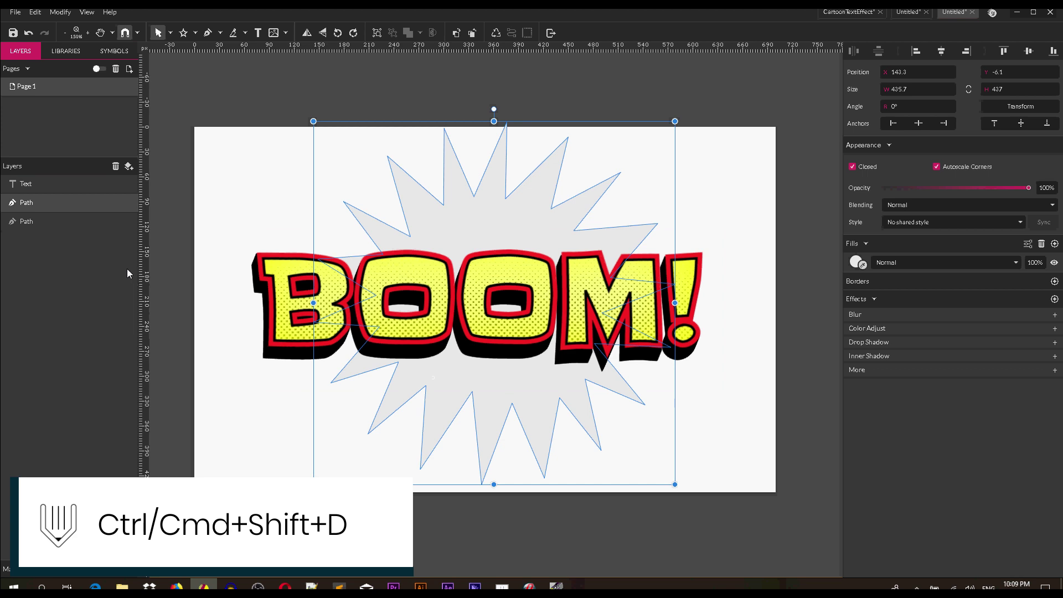
- Expand the lower starburst copy outward by 20 with Modify > Path > Expand/Shrink
{"action": "left_click", "coordinate": [72, 224]}
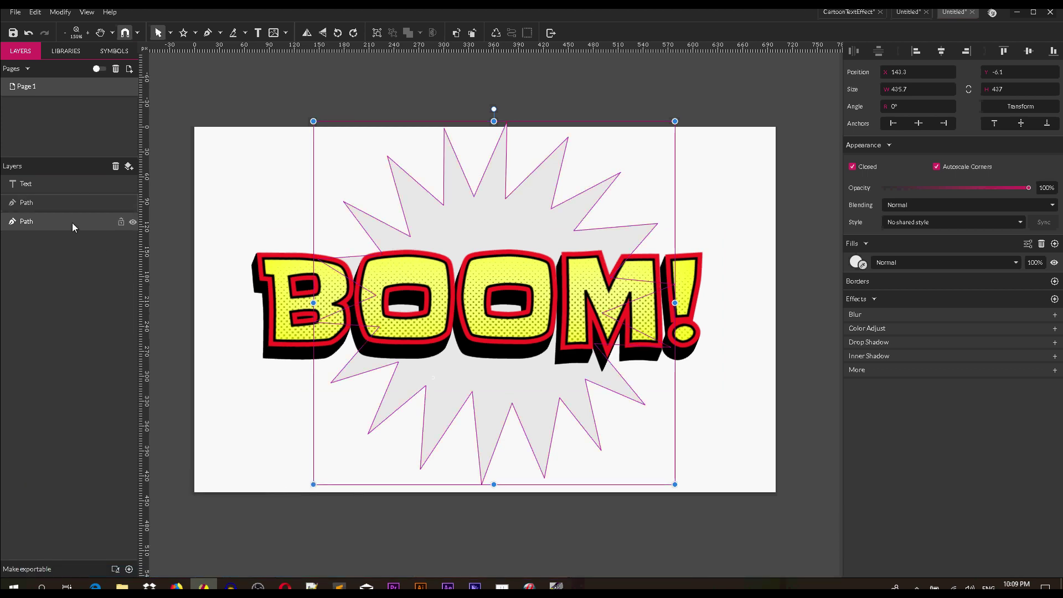
{"action": "left_click", "coordinate": [58, 12]}
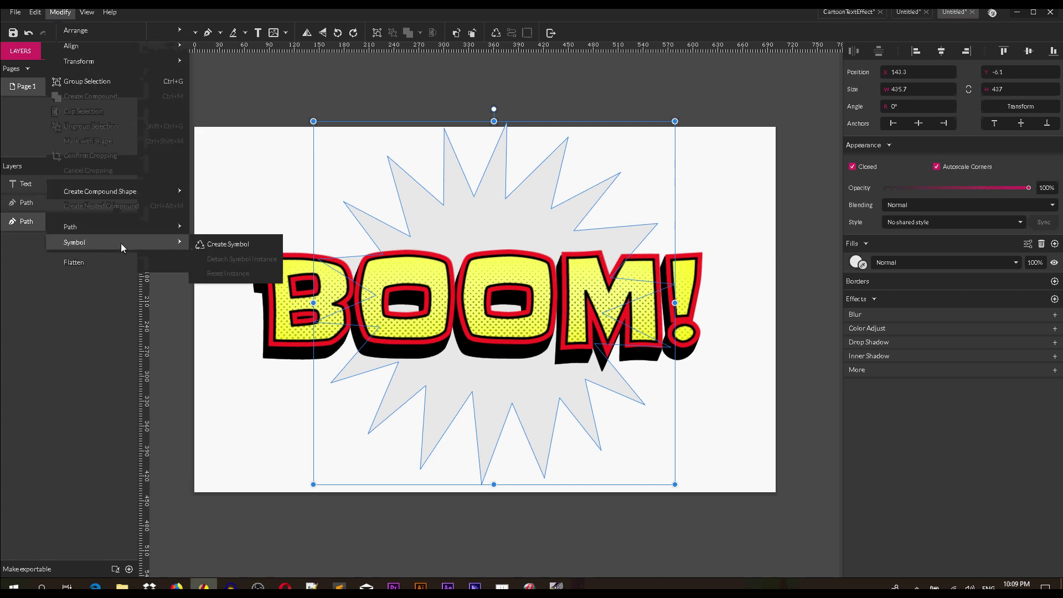
{"action": "mouse_move", "coordinate": [118, 225]}
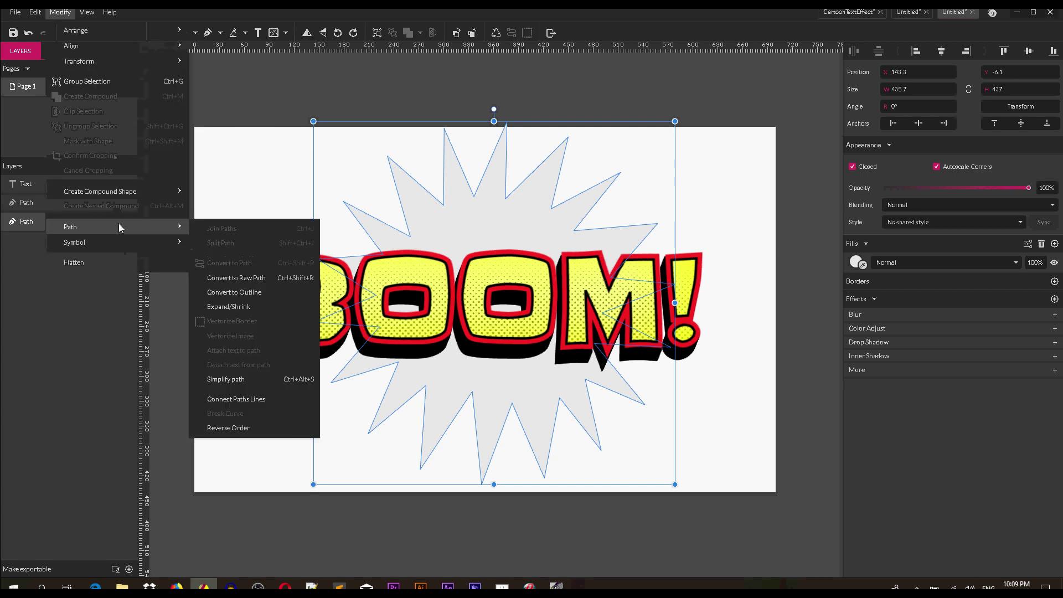
{"action": "left_click", "coordinate": [249, 304]}
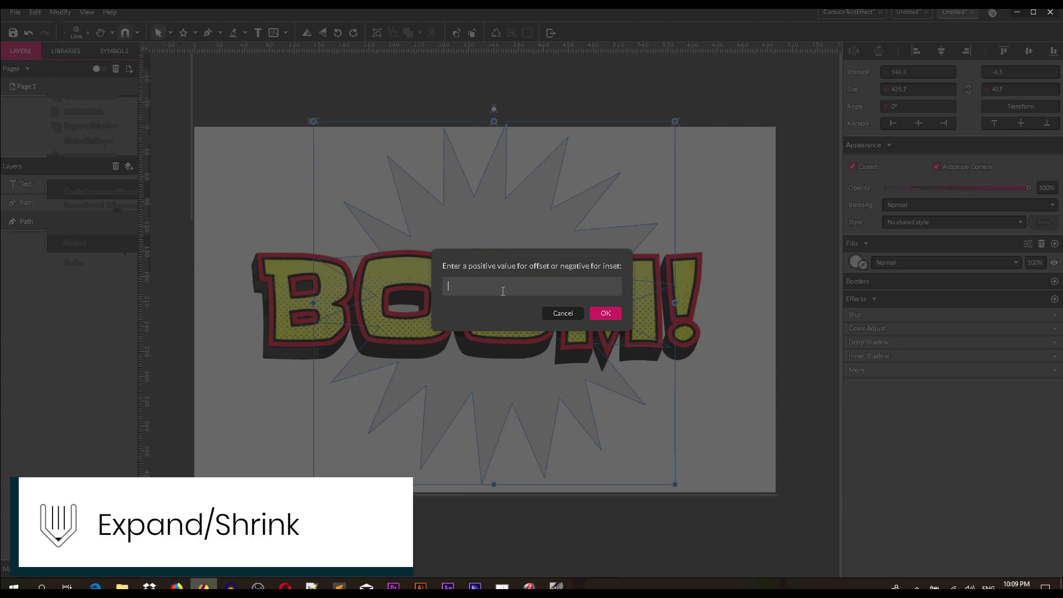
{"action": "type", "text": "20"}
{"action": "key", "text": "Return"}
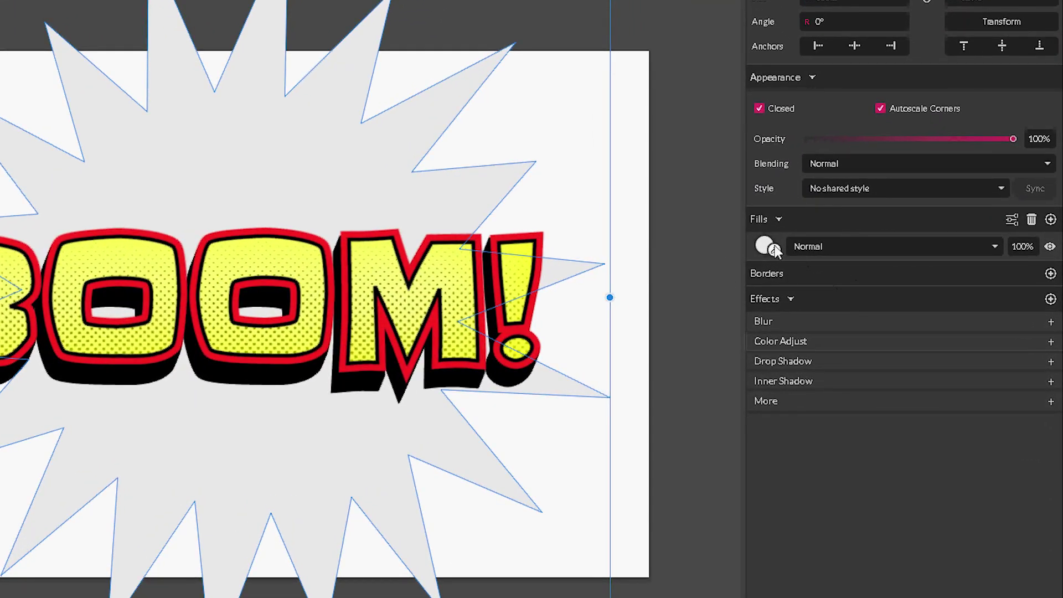
{"action": "left_click", "coordinate": [766, 246]}
- Give the outer starburst a radial gradient fill with a #FF5555 centre colour
{"action": "left_click", "coordinate": [769, 267]}
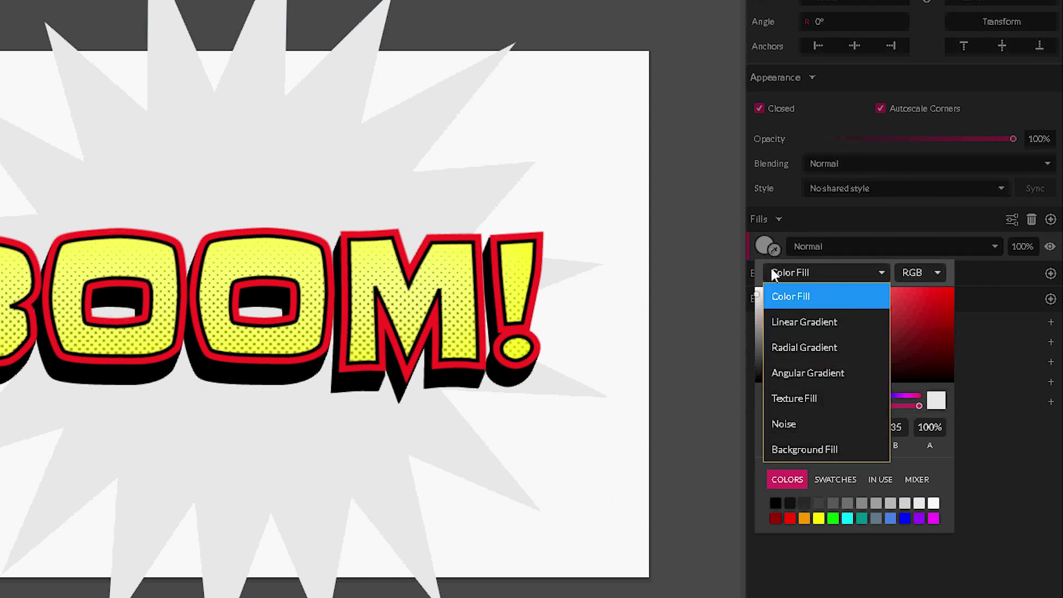
{"action": "left_click", "coordinate": [811, 347]}
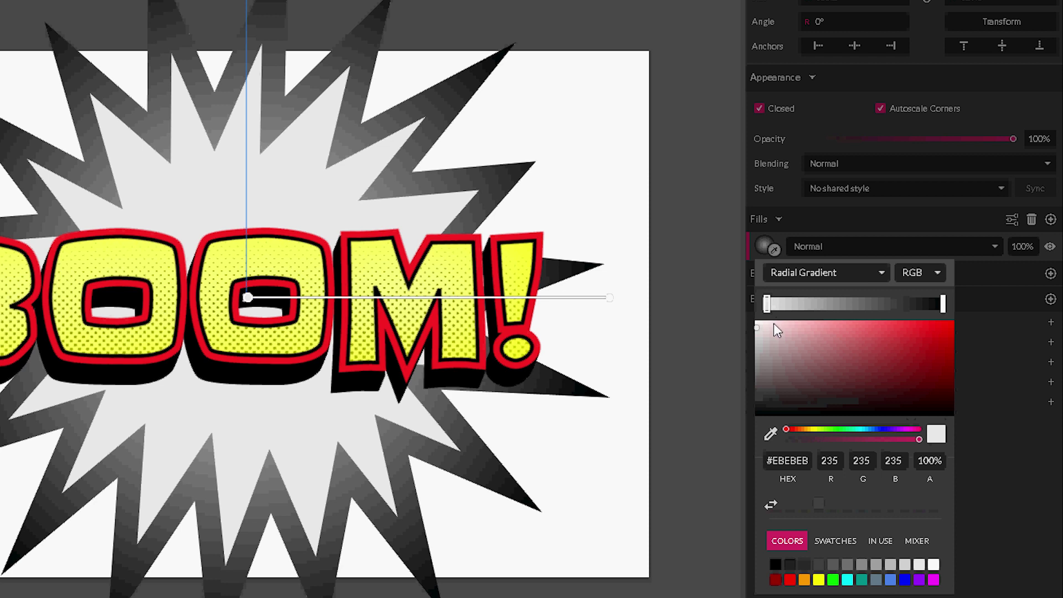
{"action": "left_click", "coordinate": [806, 461]}
{"action": "key", "text": "BackSpace"}
{"action": "type", "text": "#"}
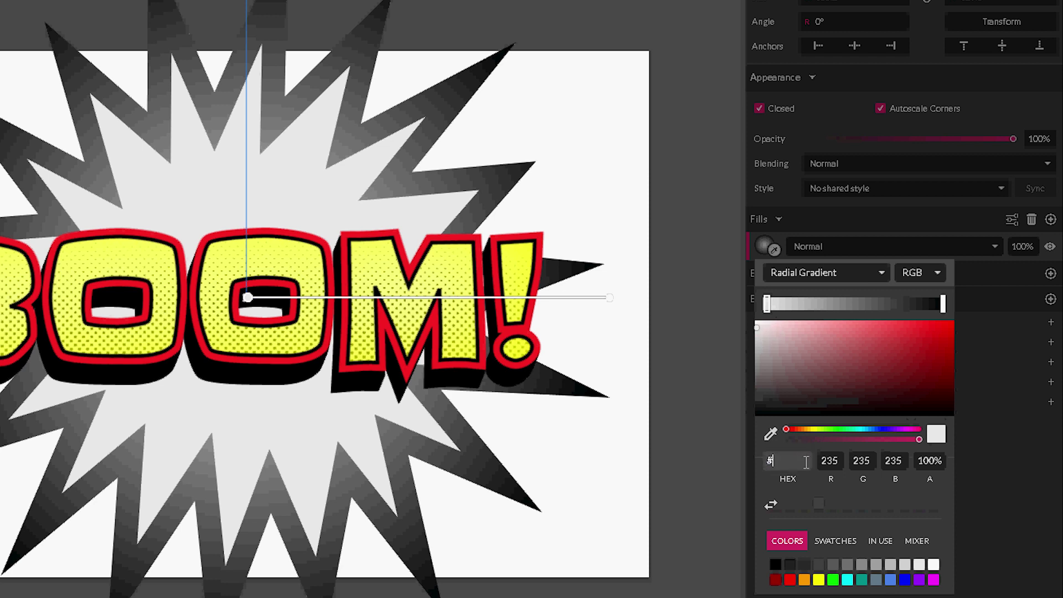
{"action": "type", "text": "ff"}
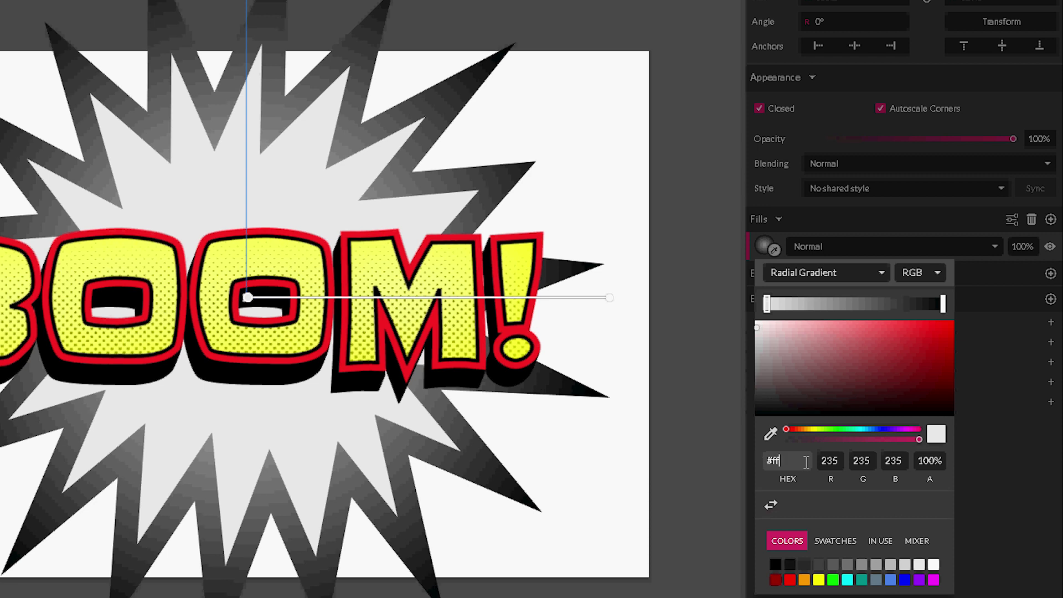
{"action": "type", "text": "5555"}
{"action": "key", "text": "Return"}
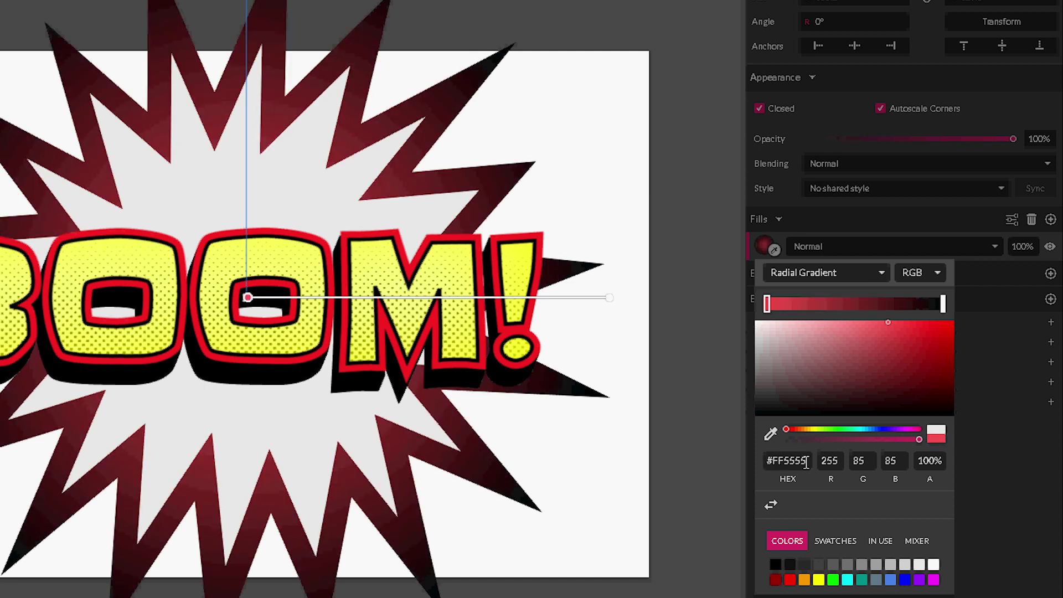
- Set the gradient's outer stop to crimson #751123
{"action": "left_click", "coordinate": [941, 300]}
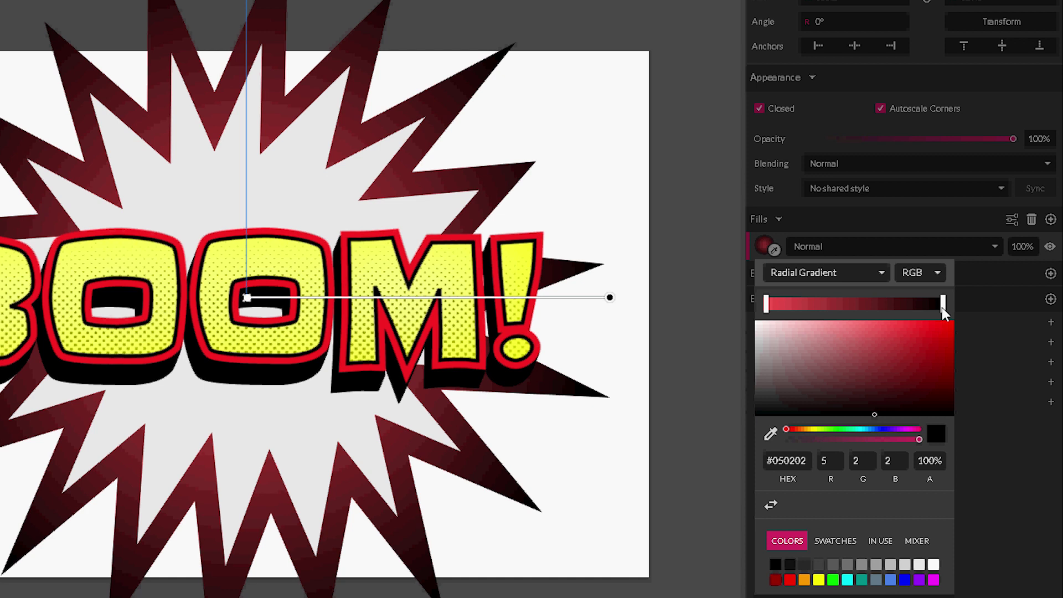
{"action": "left_click", "coordinate": [792, 460]}
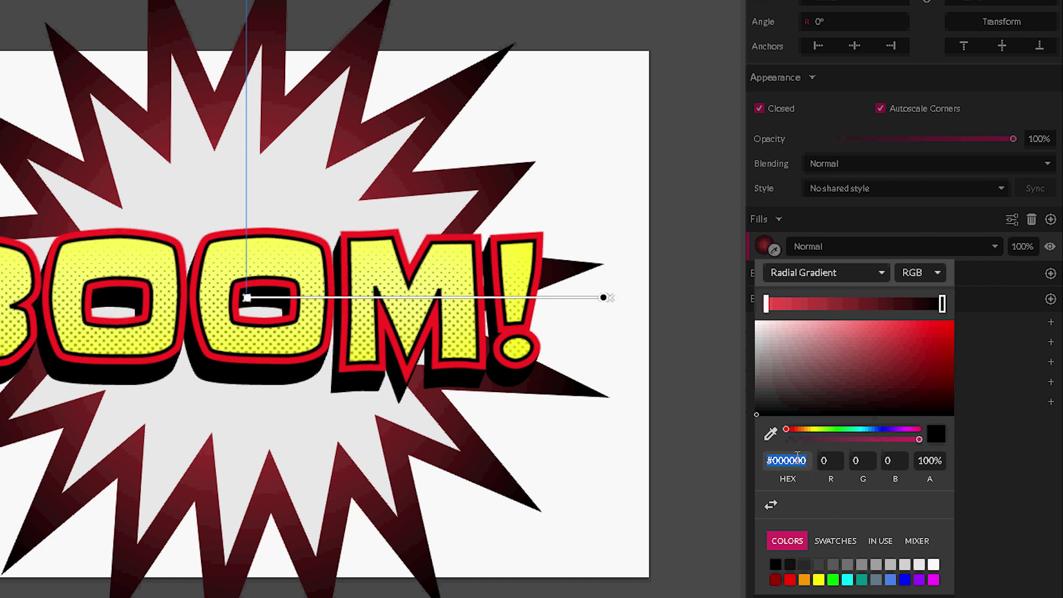
{"action": "type", "text": "#751123"}
{"action": "key", "text": "Return"}
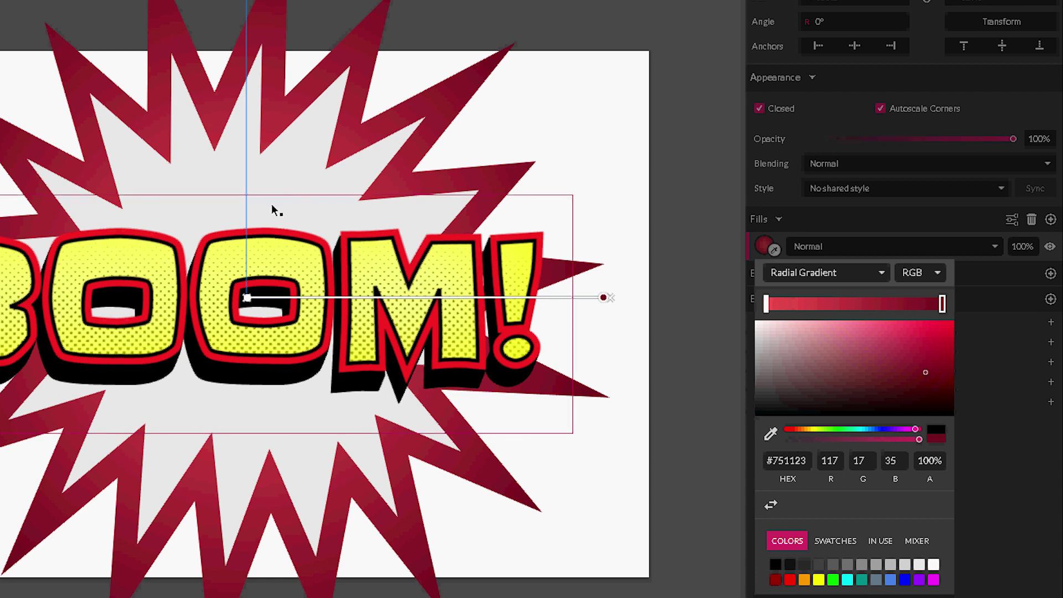
- Check the inner starburst's white fill, deselect it and pick the Rectangle tool
{"action": "left_click", "coordinate": [316, 150]}
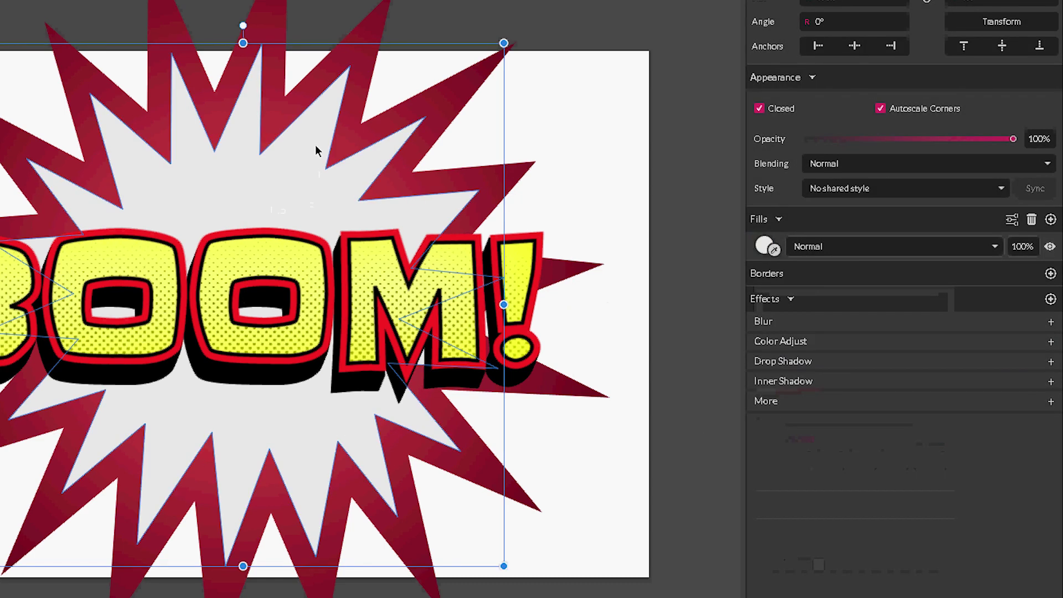
{"action": "left_click", "coordinate": [765, 245]}
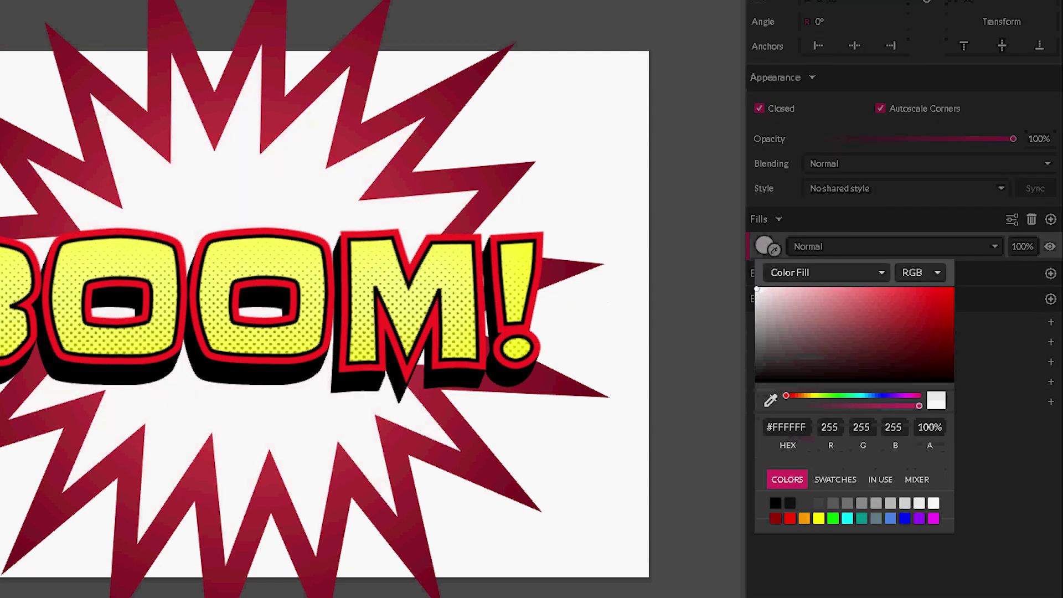
{"action": "left_click", "coordinate": [566, 101]}
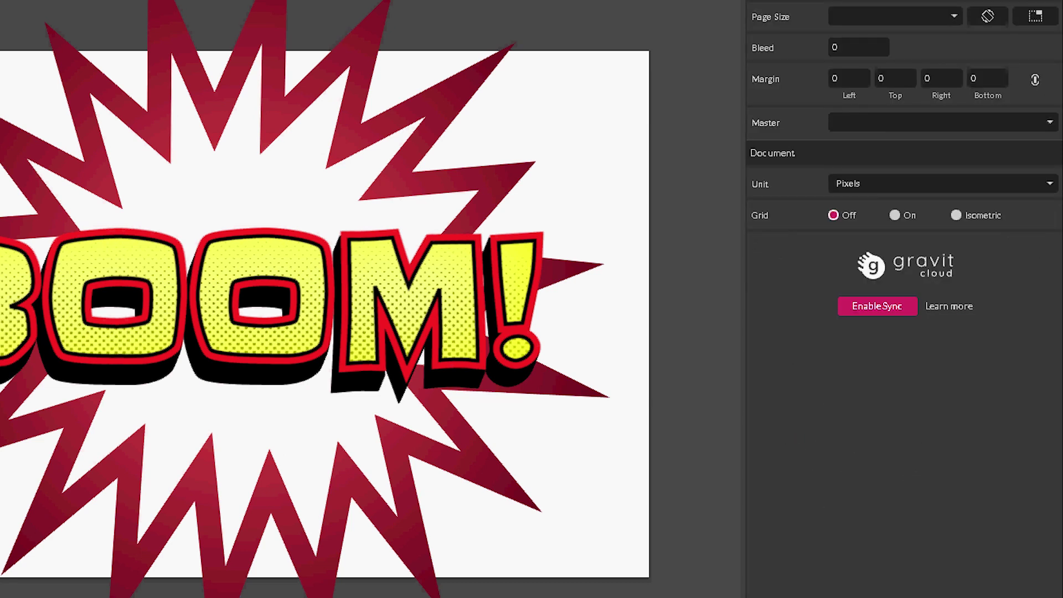
{"action": "left_click", "coordinate": [196, 33]}
{"action": "left_click", "coordinate": [214, 65]}
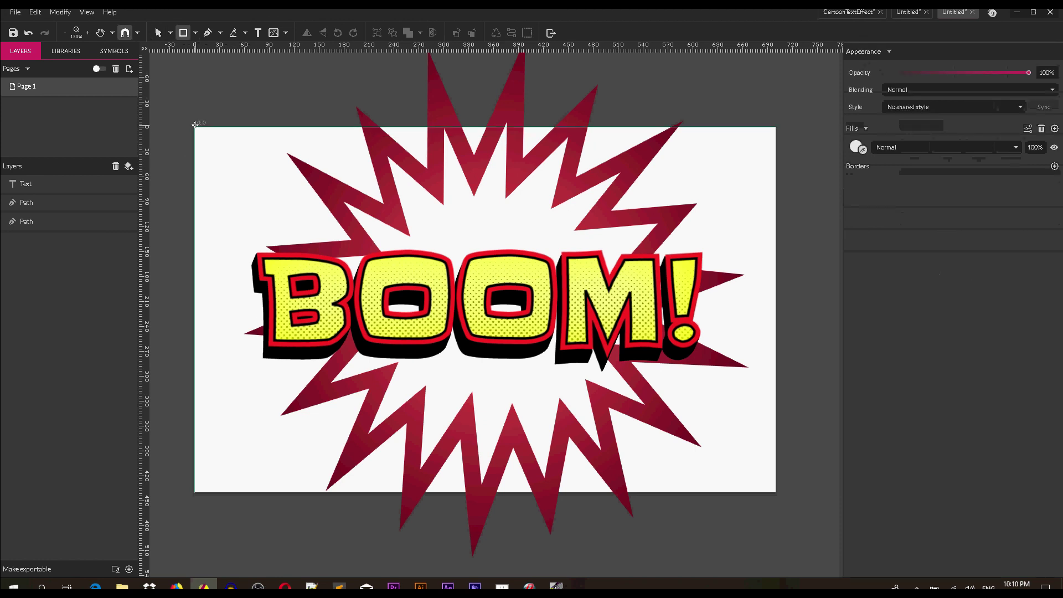
- Draw an artboard-sized rectangle aligned to the top, duplicate it, and move the copy to the layer stack's bottom
{"action": "left_click_drag", "start_coordinate": [195, 128], "coordinate": [776, 491]}
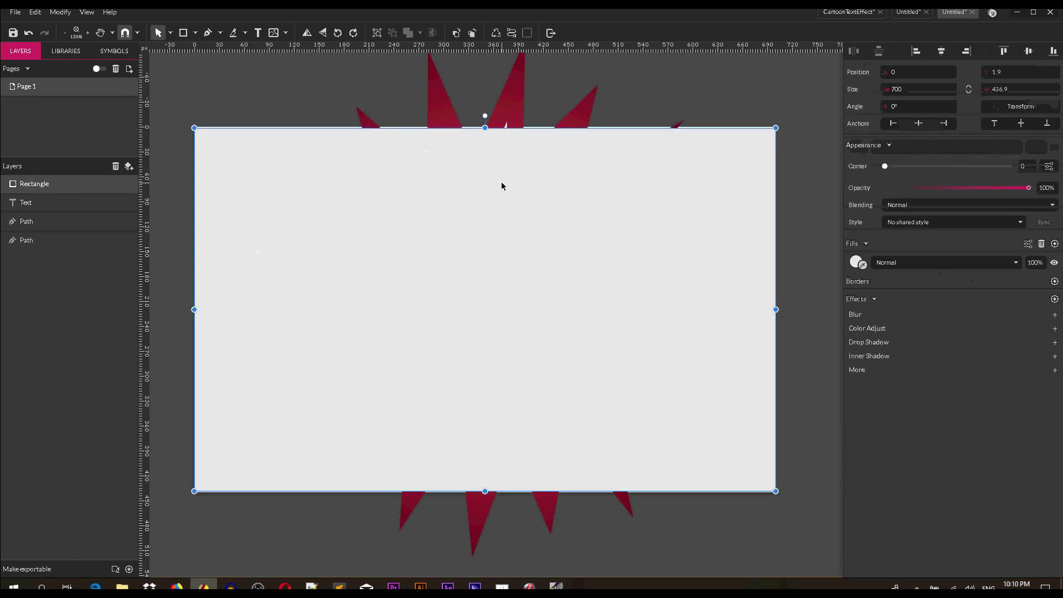
{"action": "left_click_drag", "start_coordinate": [485, 129], "coordinate": [485, 124]}
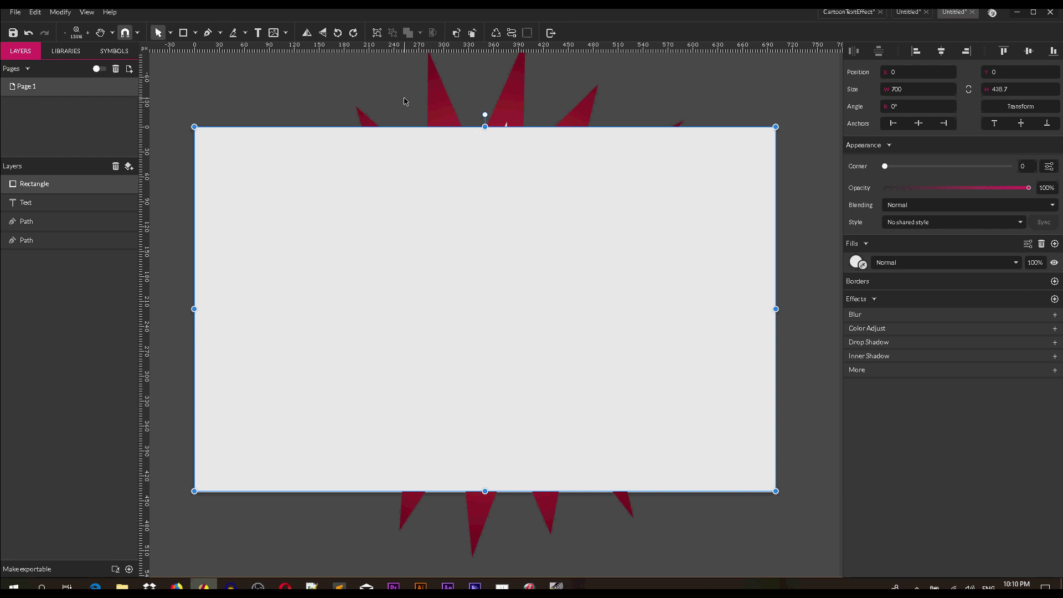
{"action": "key", "text": "ctrl+d"}
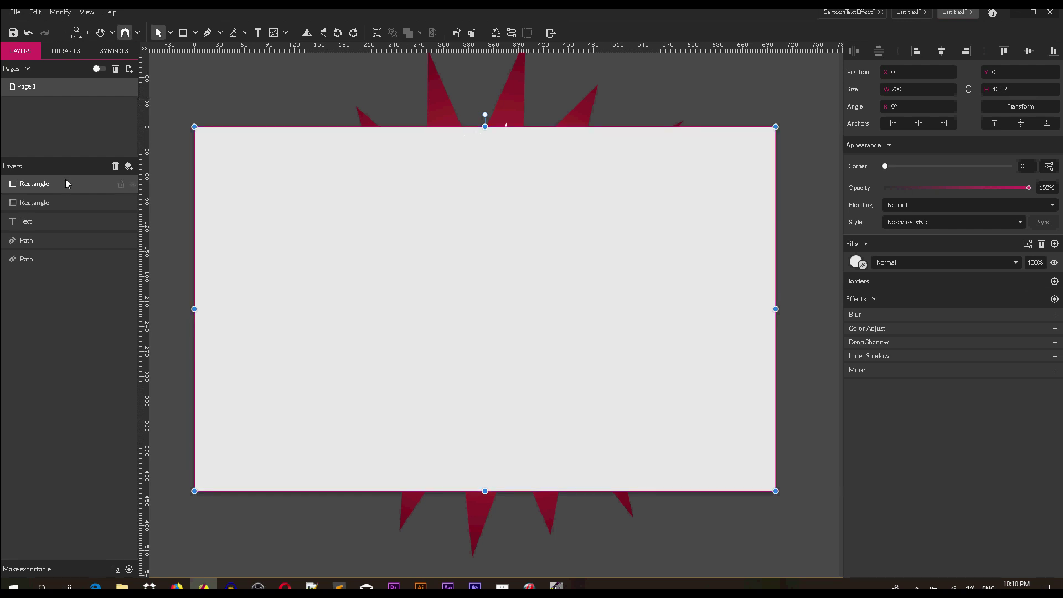
{"action": "left_click_drag", "start_coordinate": [59, 186], "coordinate": [48, 274]}
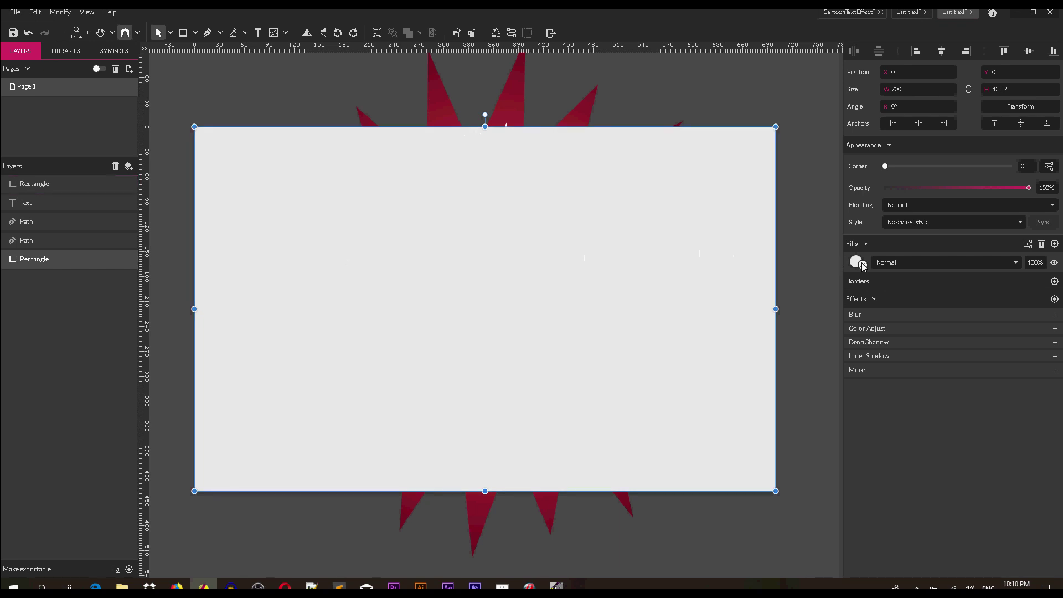
- Save the crimson starburst's appearance as a shared style called New Style
{"action": "left_click", "coordinate": [510, 101]}
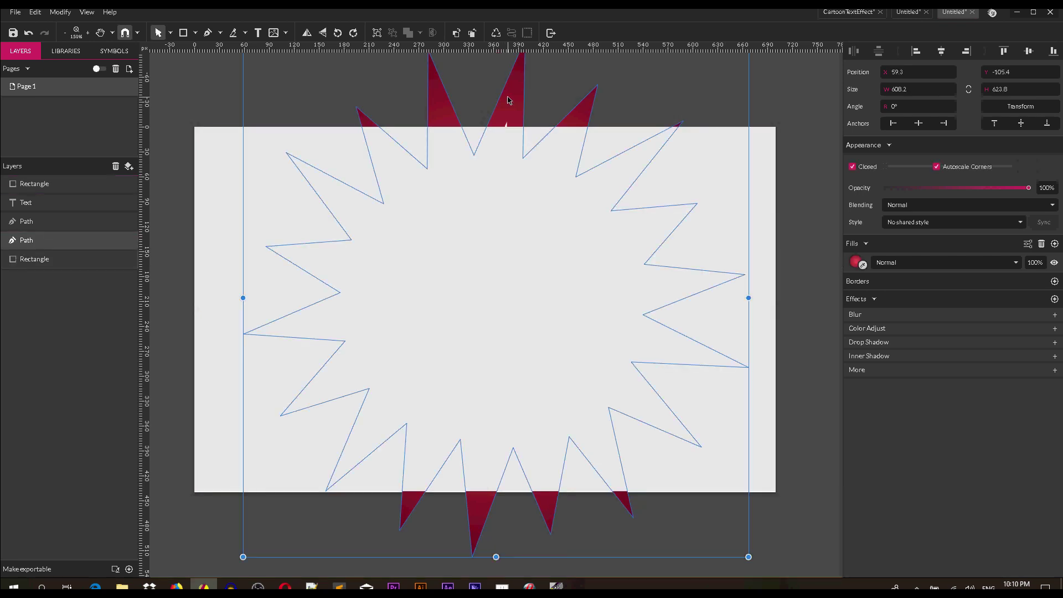
{"action": "left_click", "coordinate": [927, 225]}
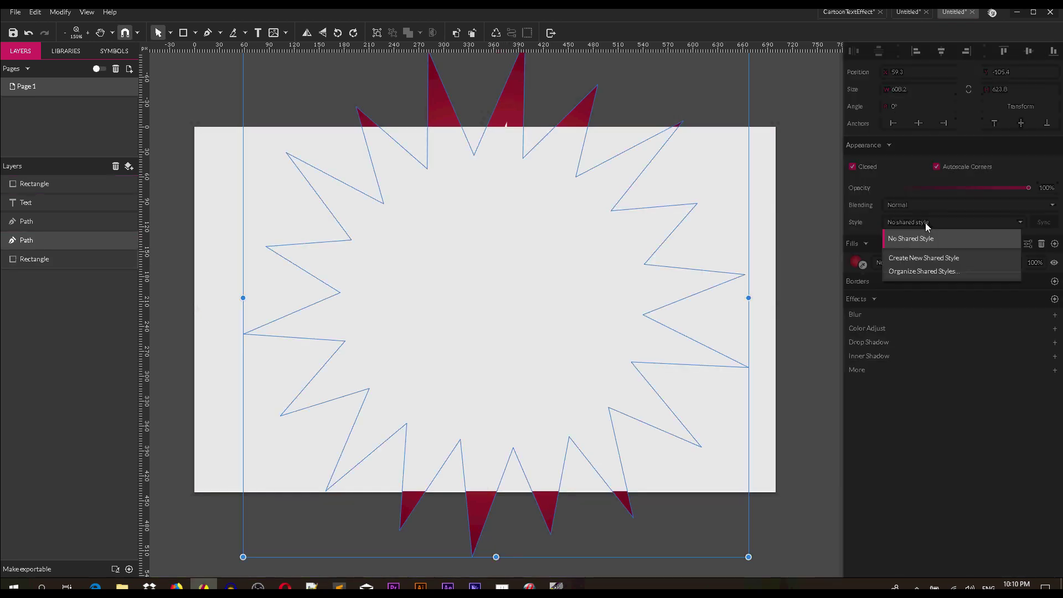
{"action": "left_click", "coordinate": [920, 259]}
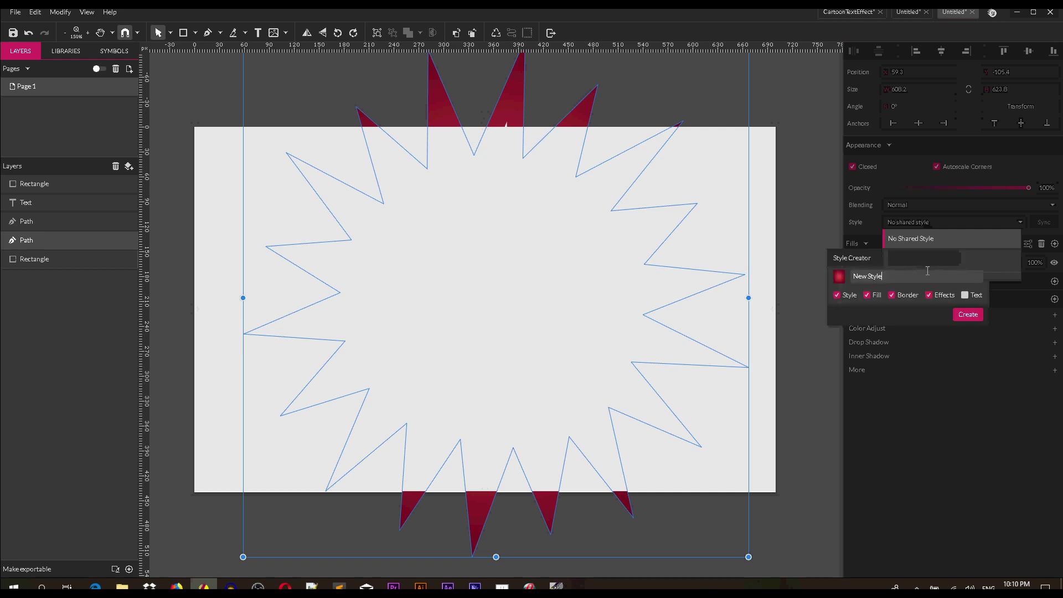
{"action": "left_click", "coordinate": [955, 316]}
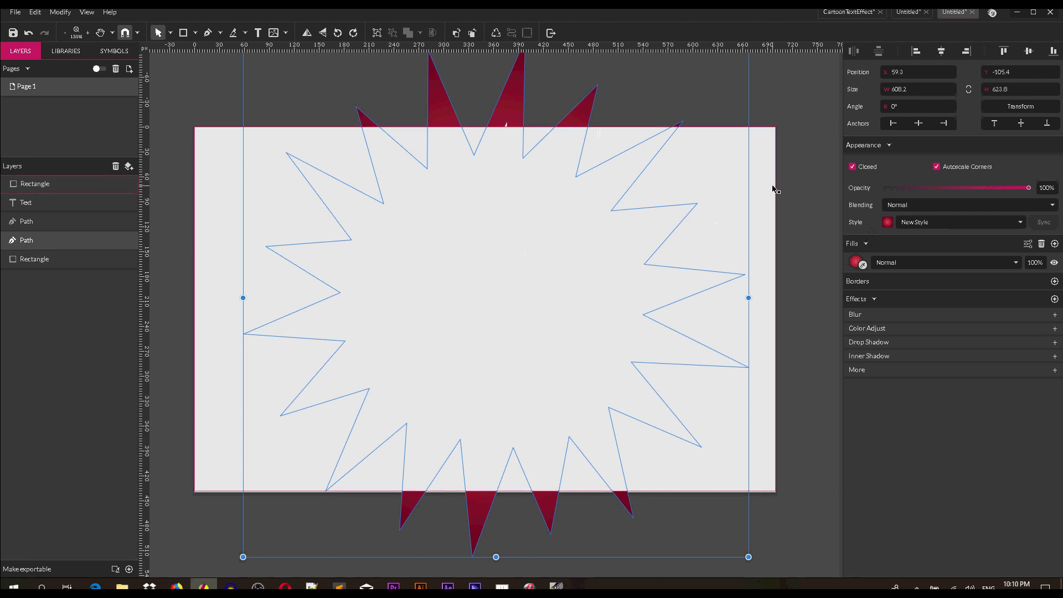
- Apply New Style to the bottom rectangle, then select the top white rectangle
{"action": "left_click", "coordinate": [48, 259]}
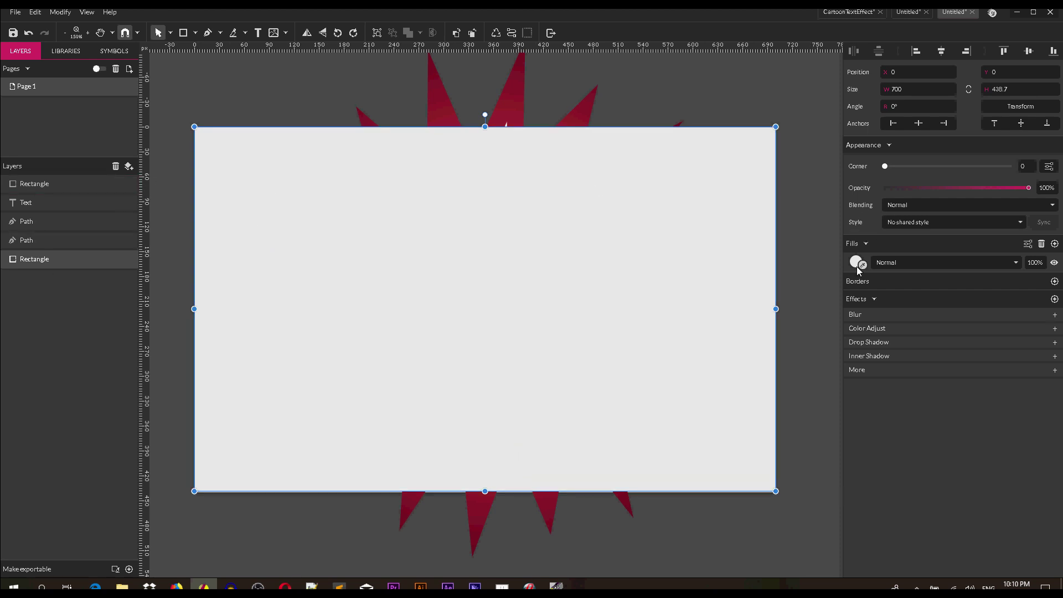
{"action": "left_click", "coordinate": [902, 226]}
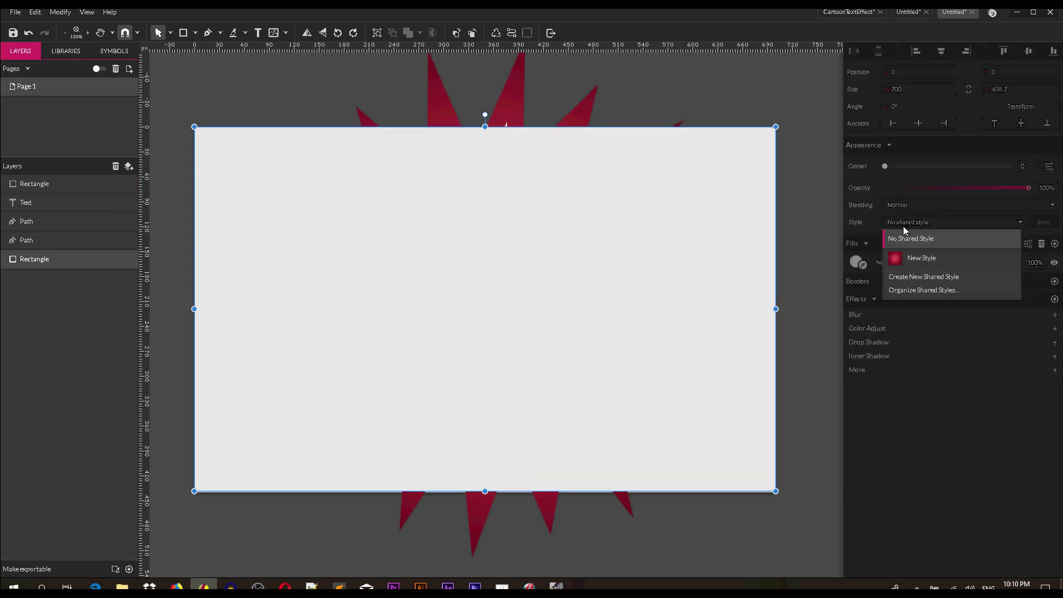
{"action": "left_click", "coordinate": [911, 260]}
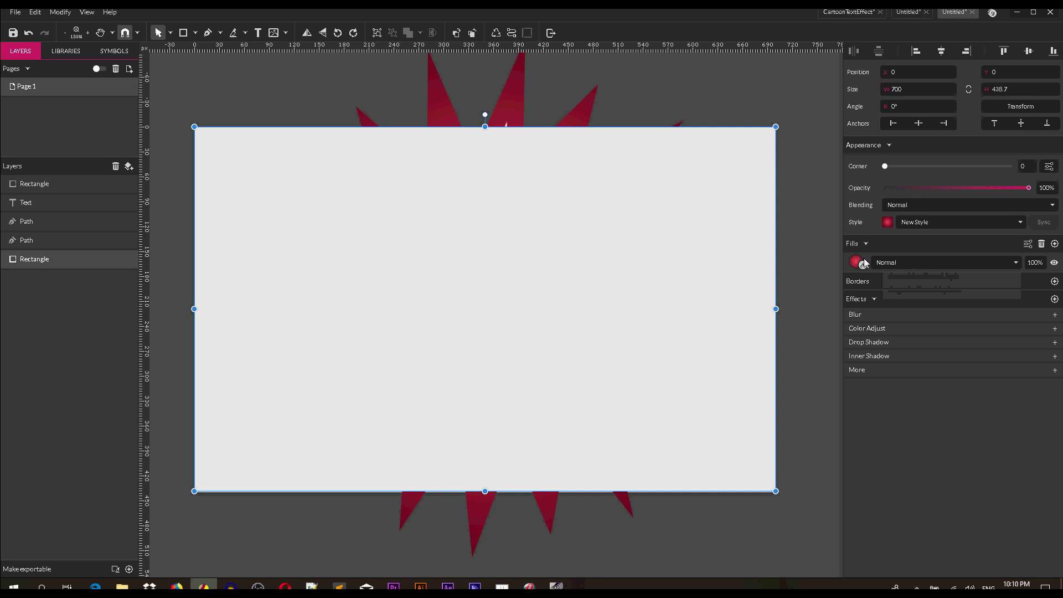
{"action": "left_click", "coordinate": [83, 185]}
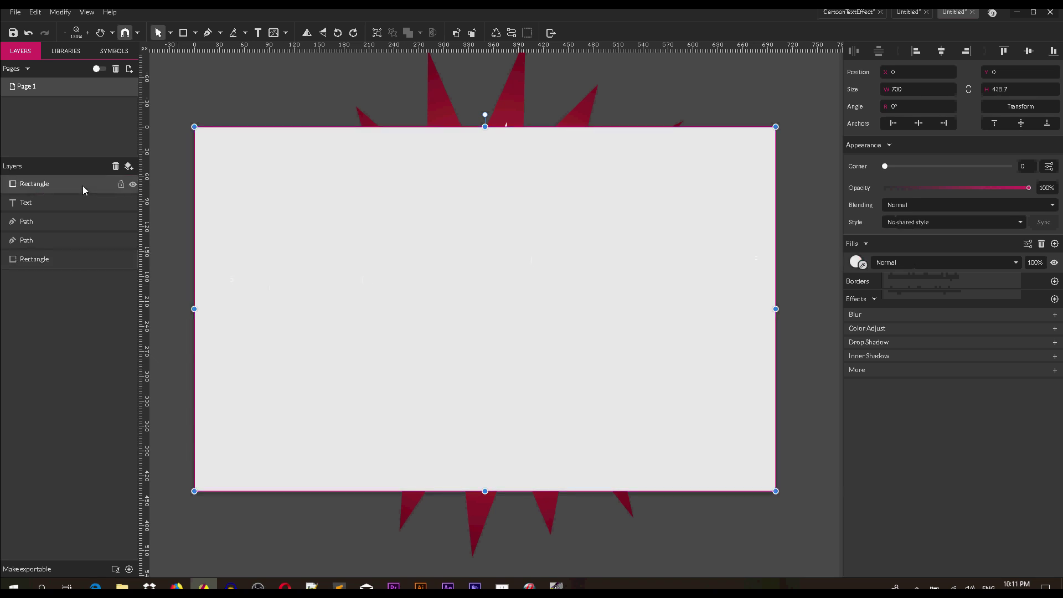
- Select all layers and mask them with the top 700 × 438.7 rectangle, then expand the Mask group
{"action": "key", "text": "Delete"}
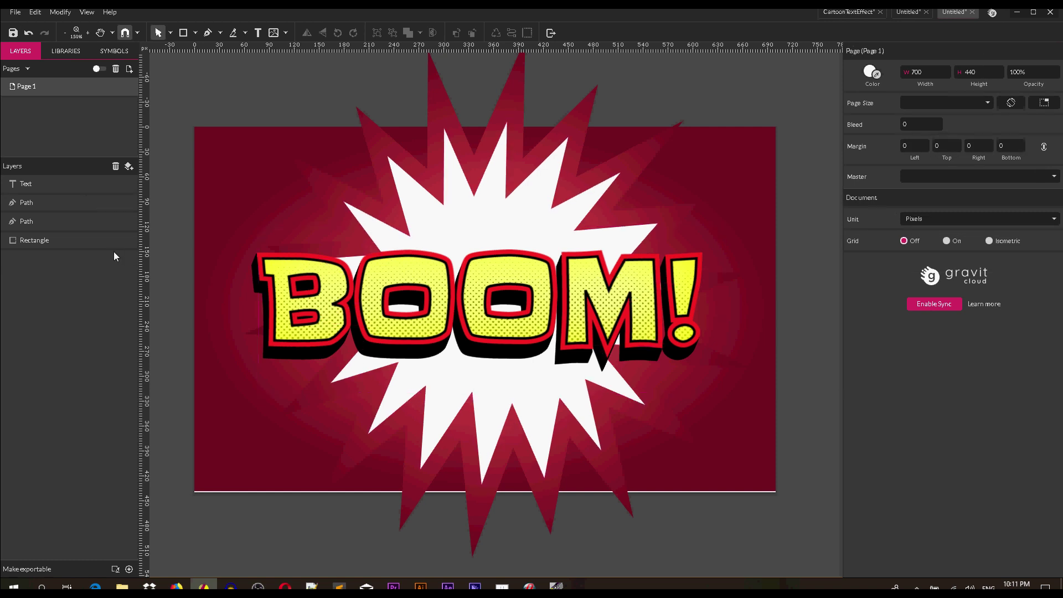
{"action": "key", "text": "ctrl+z"}
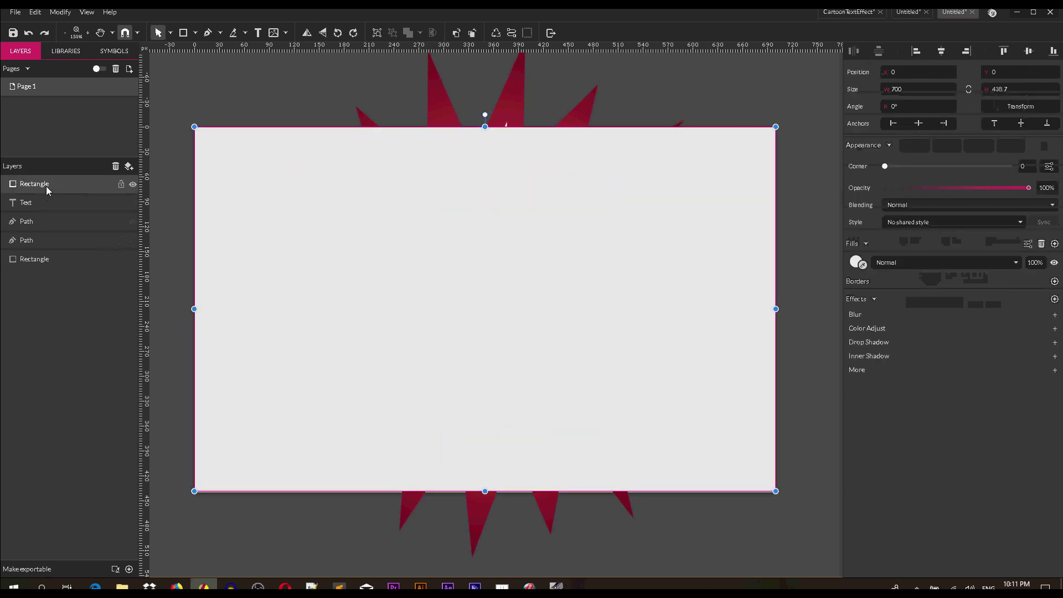
{"action": "key", "text": "ctrl+a"}
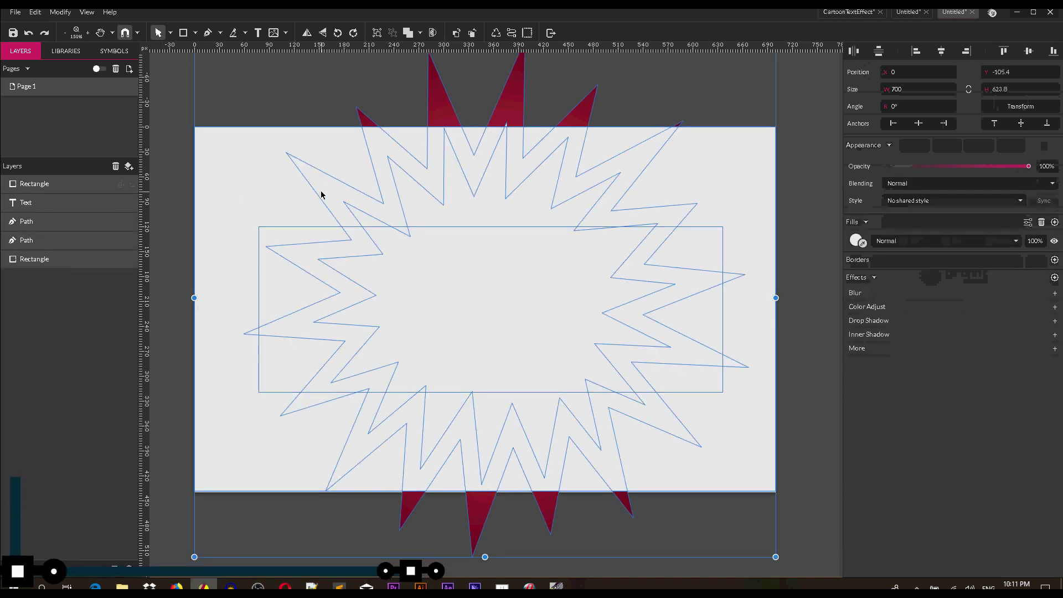
{"action": "key", "text": "ctrl+shift+m"}
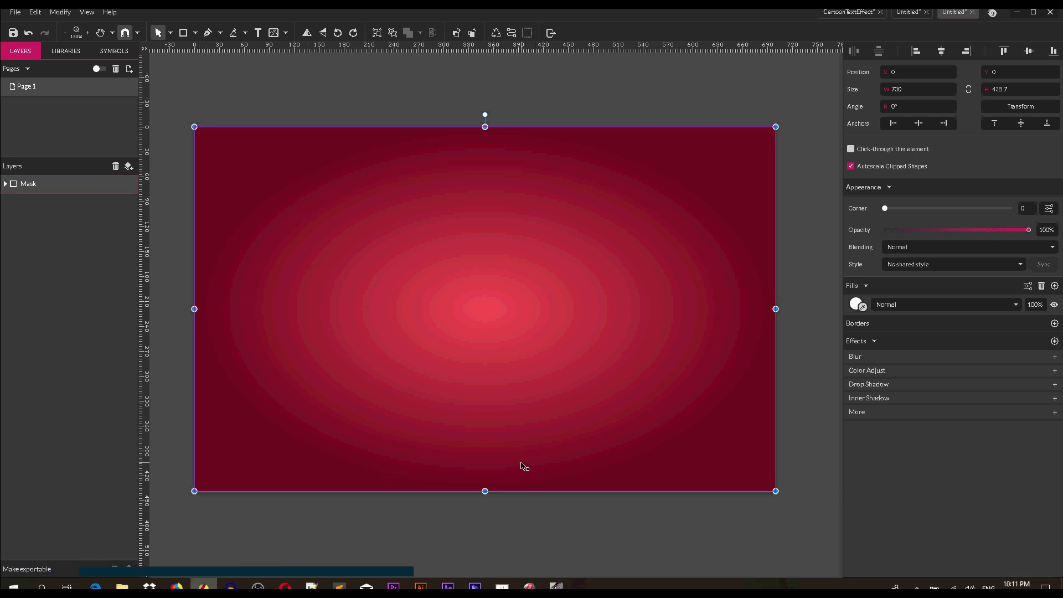
{"action": "left_click", "coordinate": [5, 184]}
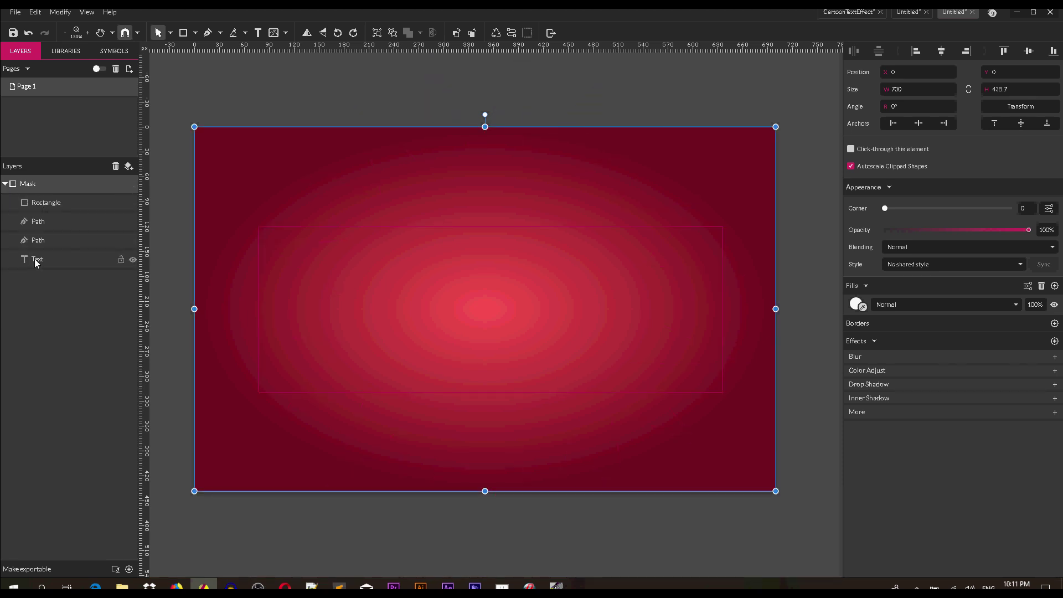
- Send the gradient rectangle to back, bring BOOM! to front, and move the upper starburst down one
{"action": "left_click", "coordinate": [49, 199]}
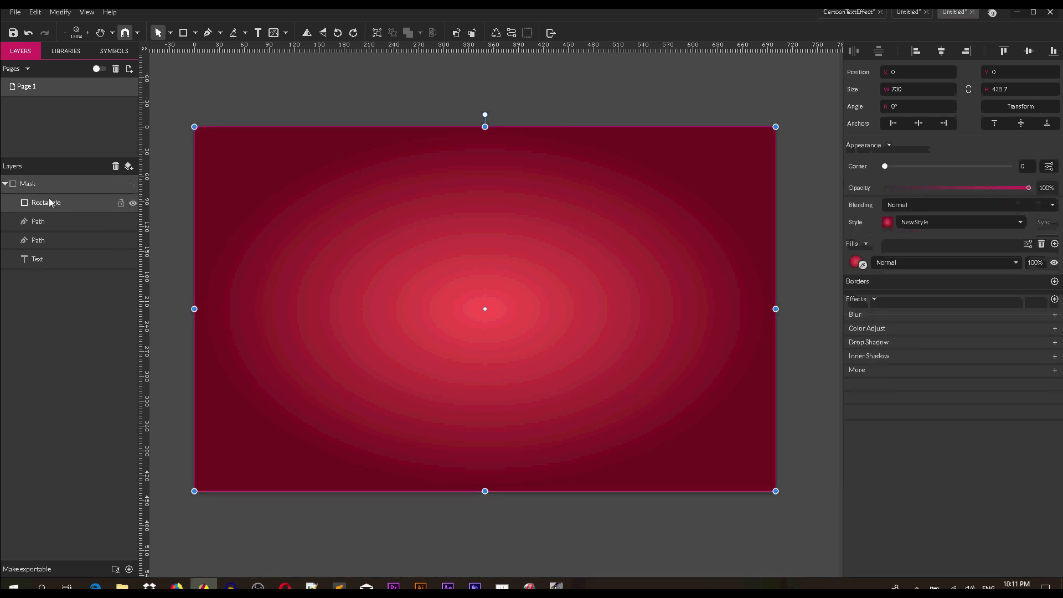
{"action": "key", "text": "ctrl+shift+Down"}
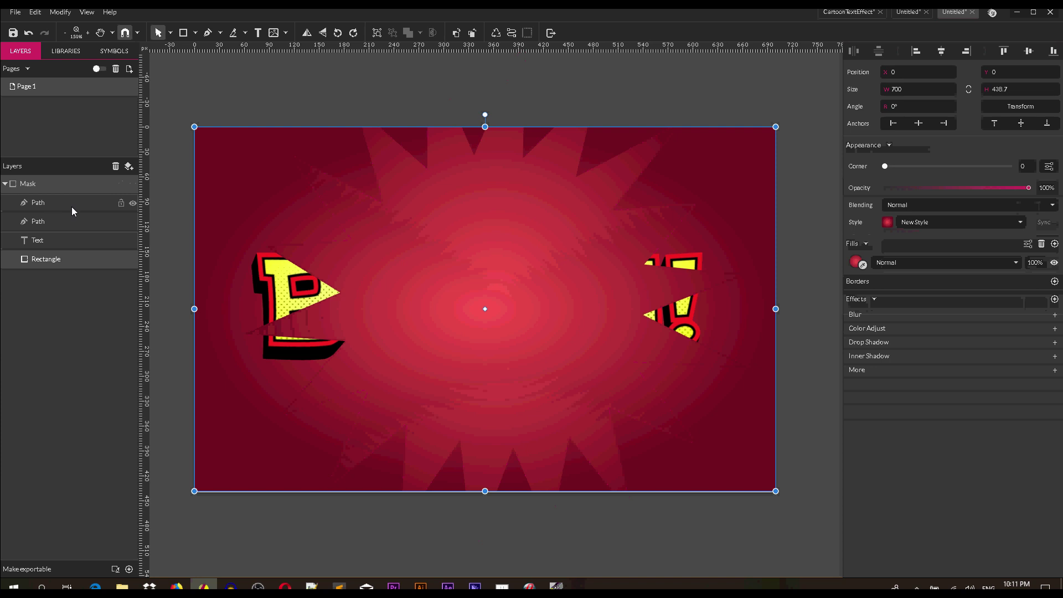
{"action": "left_click", "coordinate": [57, 242]}
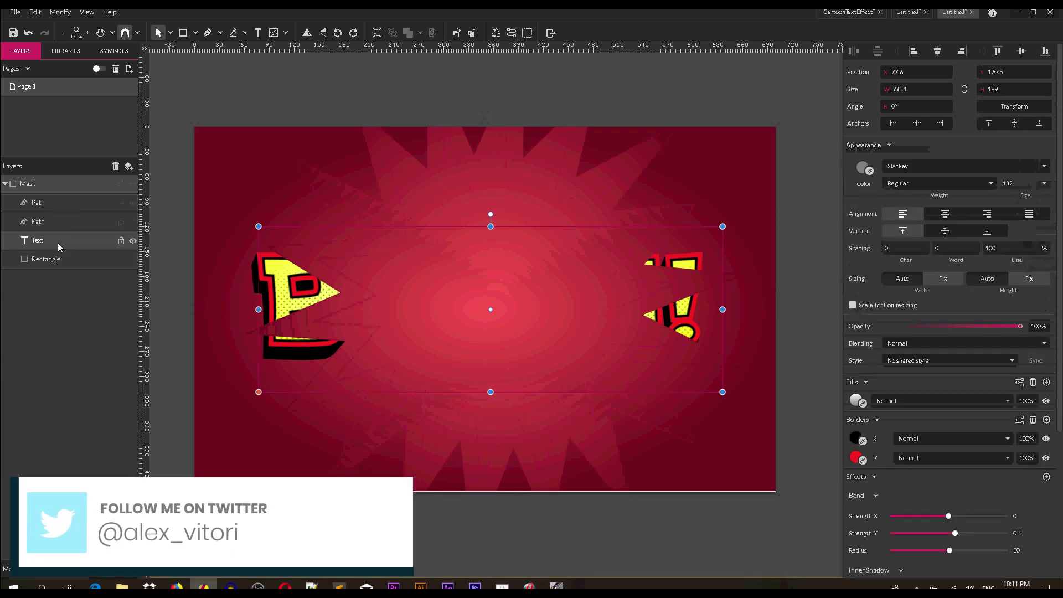
{"action": "key", "text": "ctrl+shift+Up"}
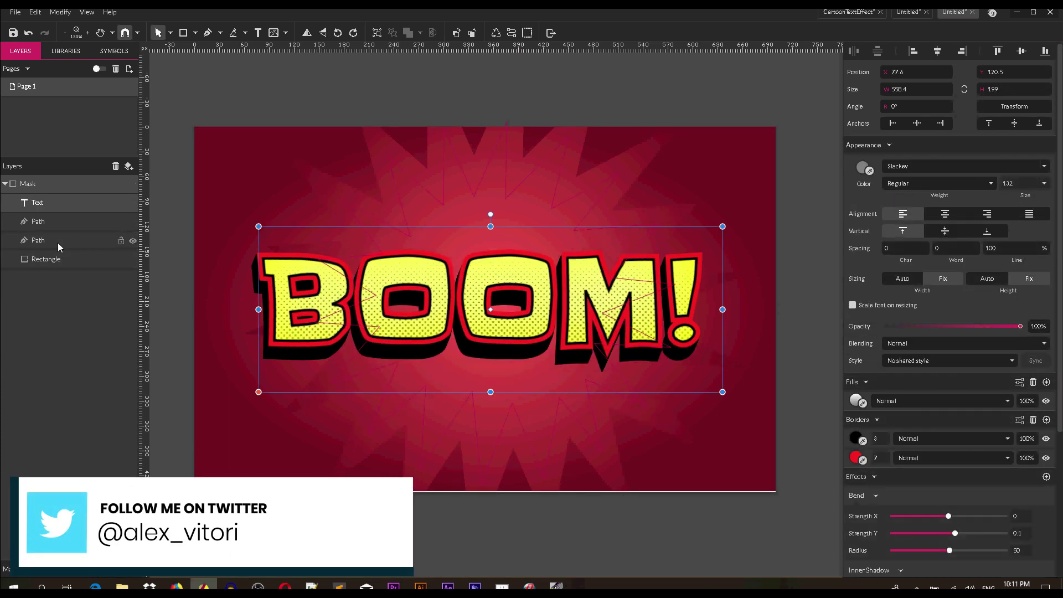
{"action": "left_click", "coordinate": [55, 221]}
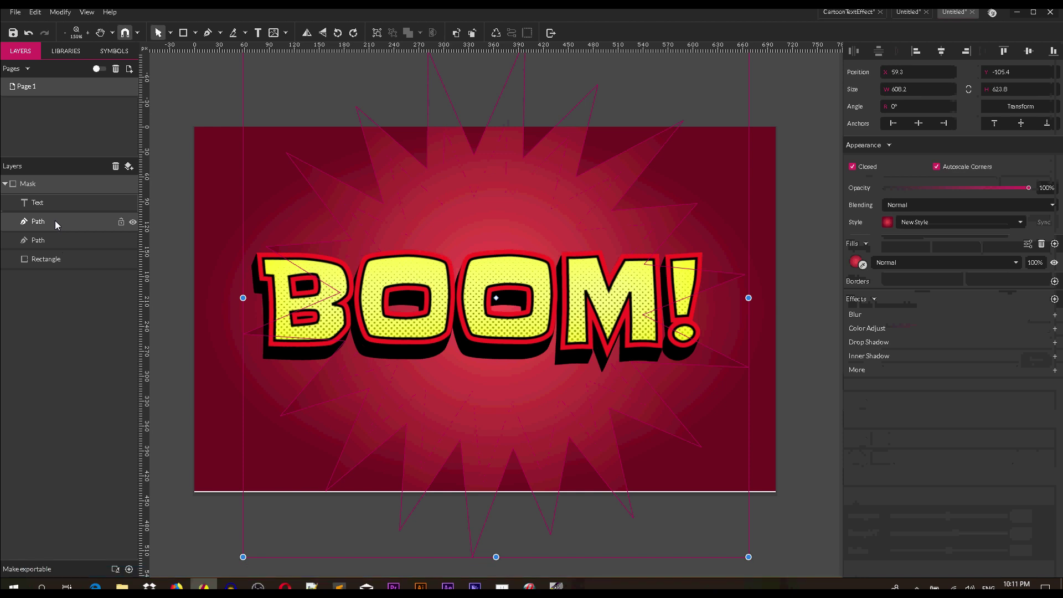
{"action": "key", "text": "ctrl+Down"}
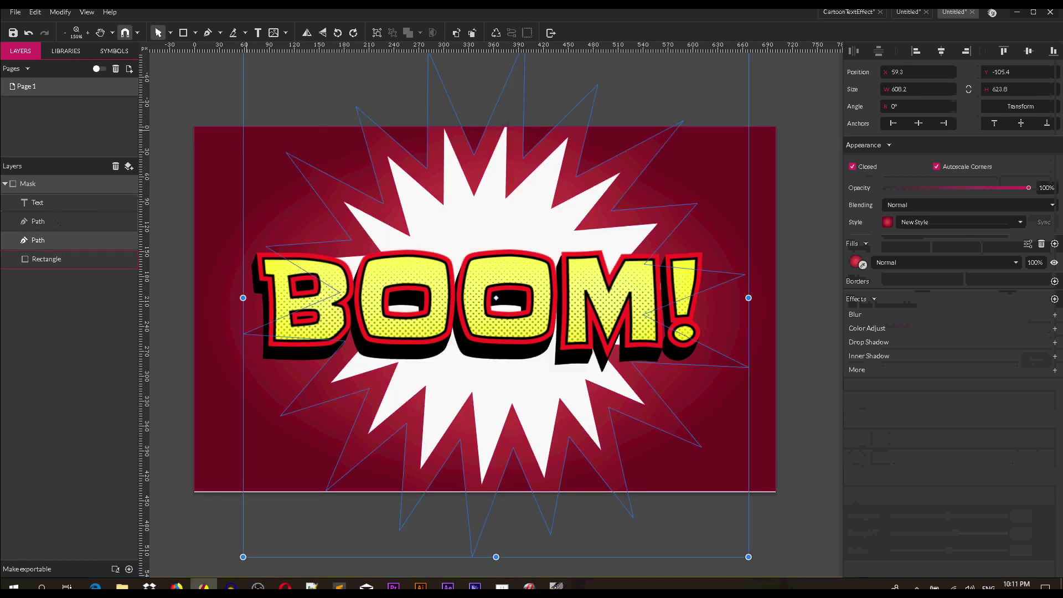
{"action": "left_click", "coordinate": [256, 98]}
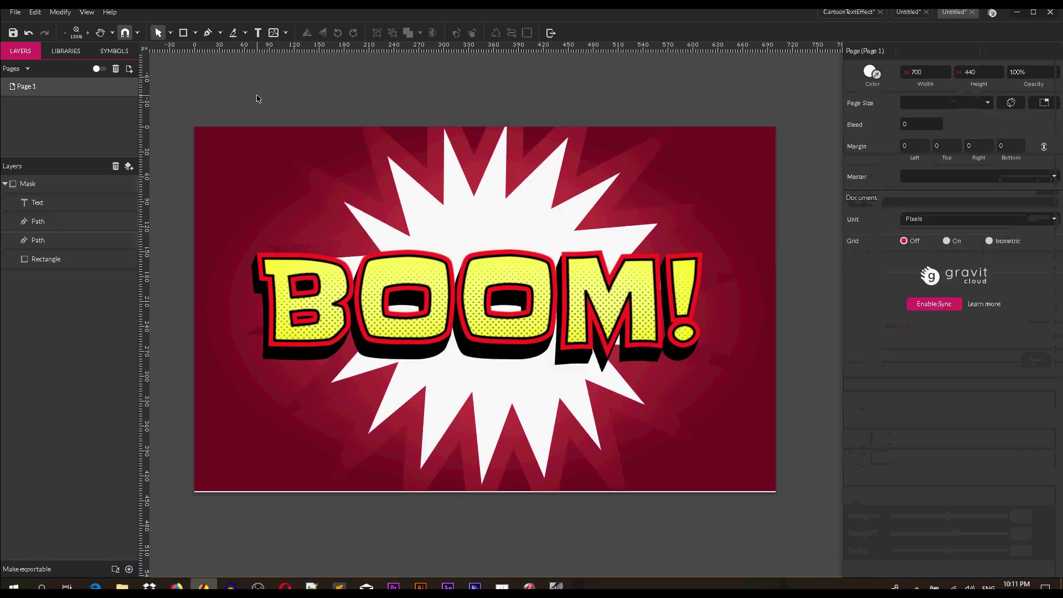